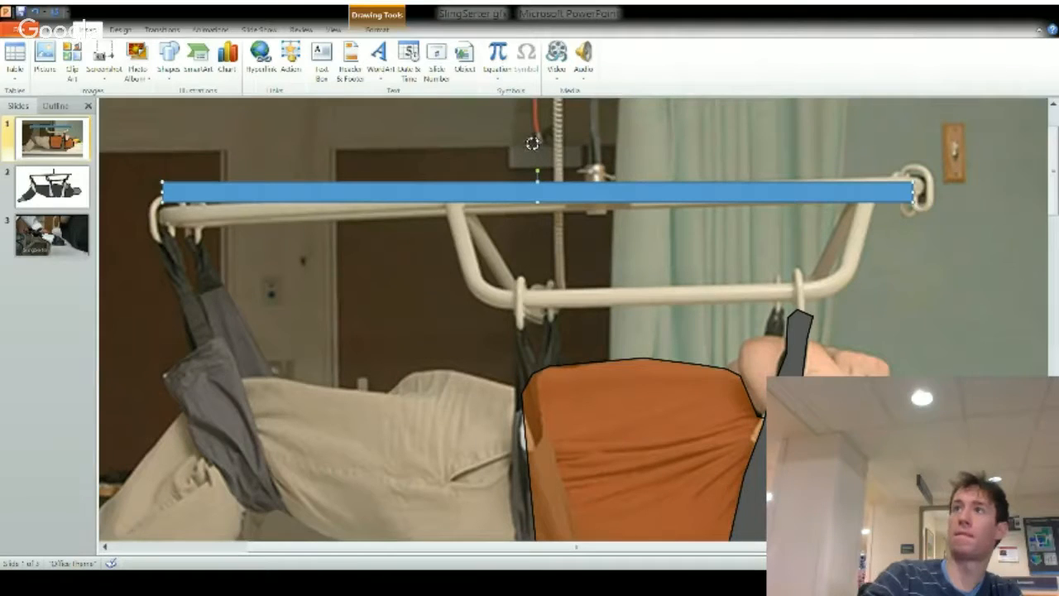
Rotate the blue rectangle slightly counterclockwise to match the tilt of the lift's long upper bar.
drag(533, 147, 534, 150)
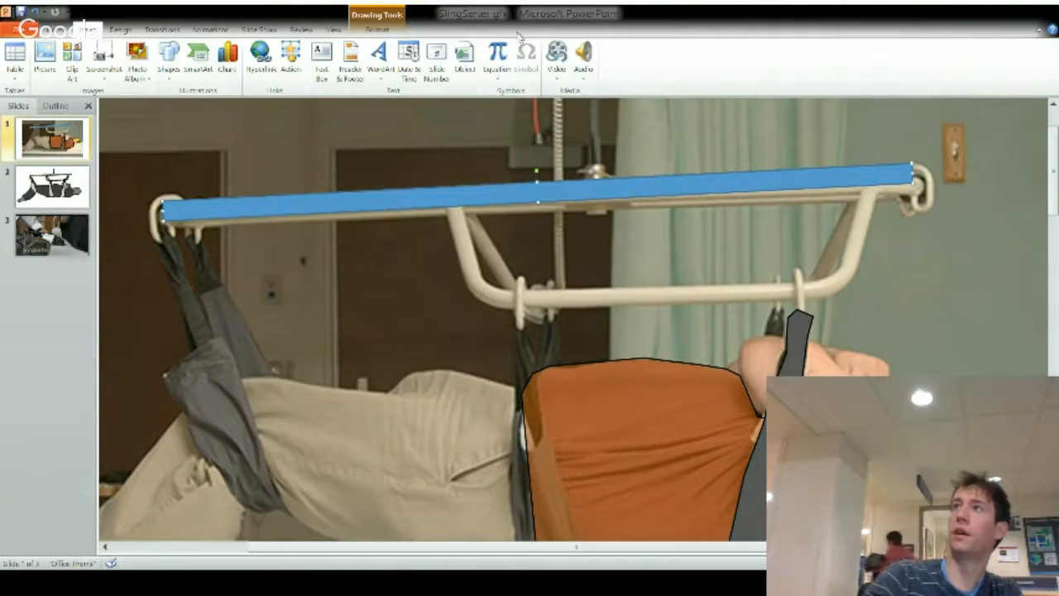
click(365, 29)
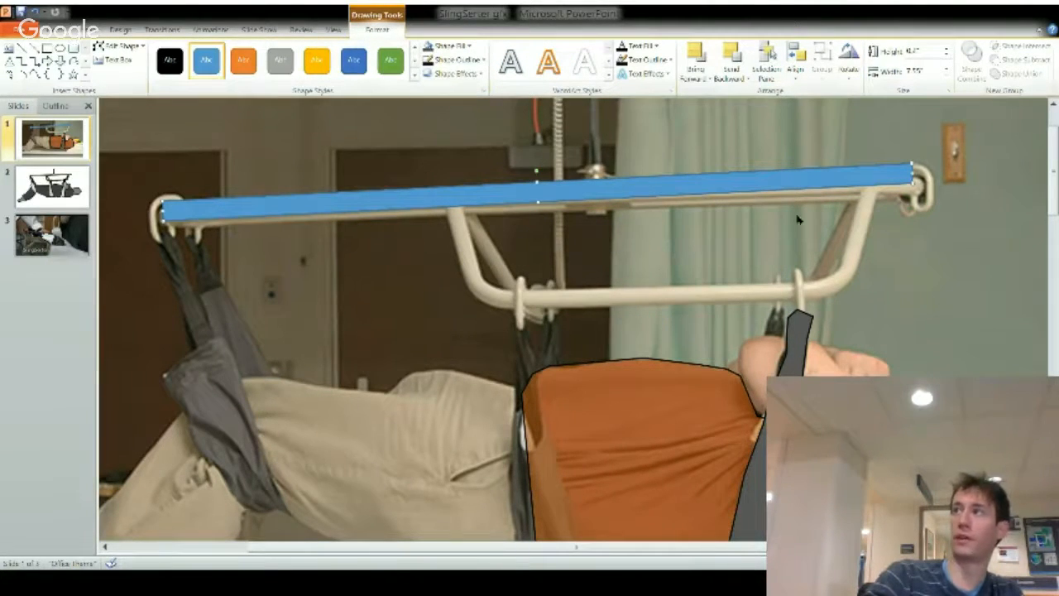
key(ctrl+alt+Left)
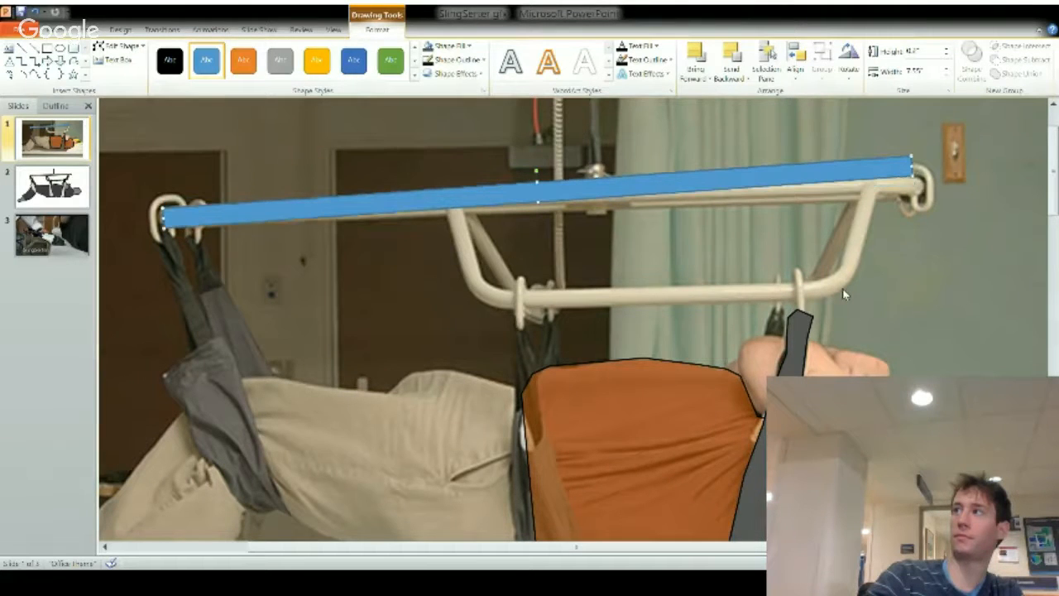
key(ctrl+alt+Right)
key(ctrl+alt+Right)
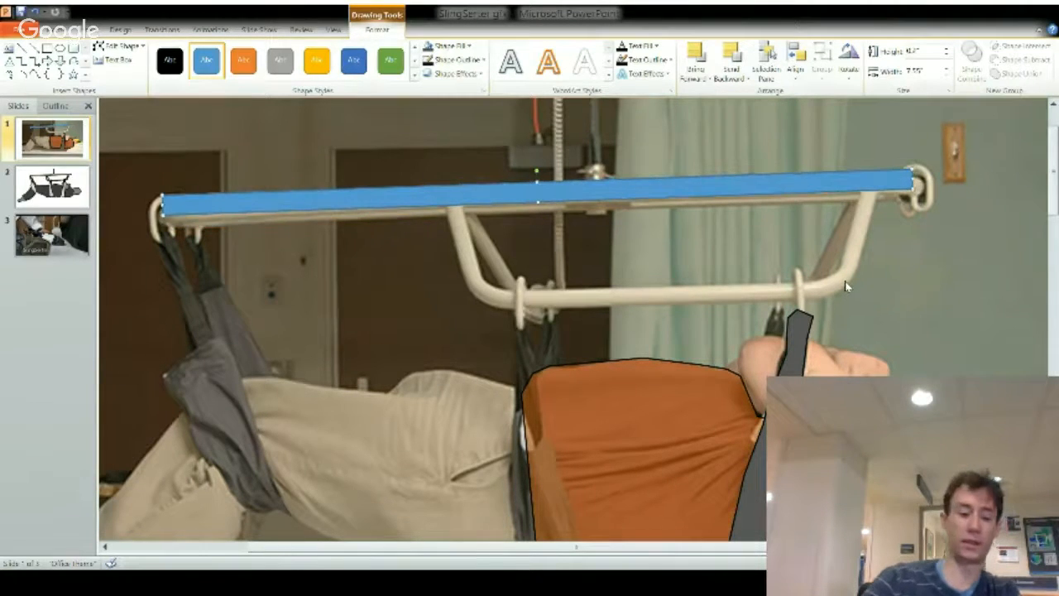
key(ctrl+alt+Left)
key(ctrl+alt+Left)
key(ctrl+alt+Right)
key(ctrl+alt+Right)
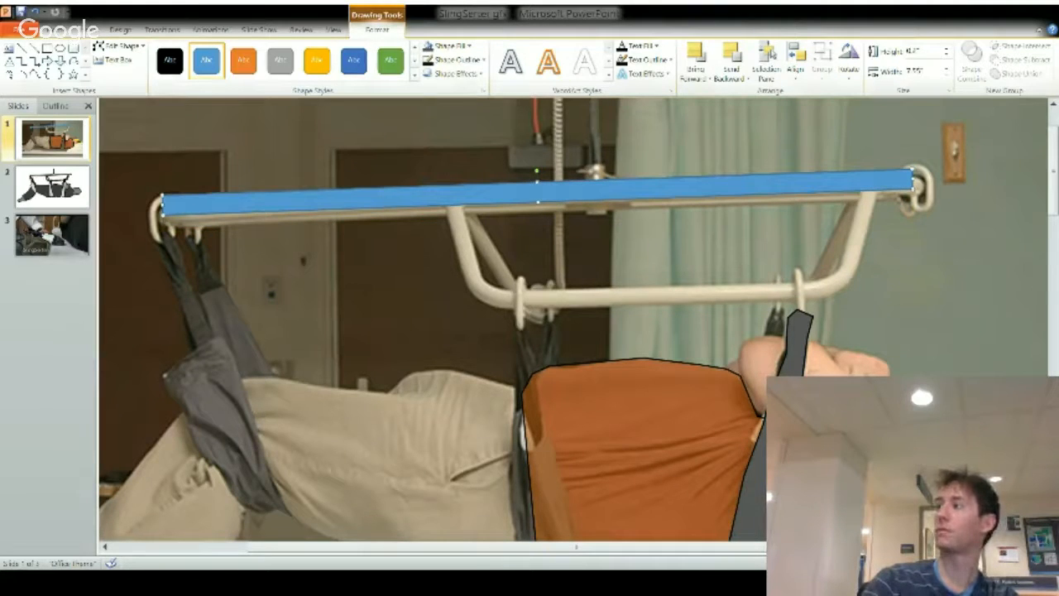
Nudge the tilted blue rectangle down in fine increments until it covers the long upper bar.
key(ctrl+Down)
key(ctrl+Down)
key(ctrl+Down)
key(ctrl+Down)
key(ctrl+Down)
key(ctrl+Down)
key(ctrl+Down)
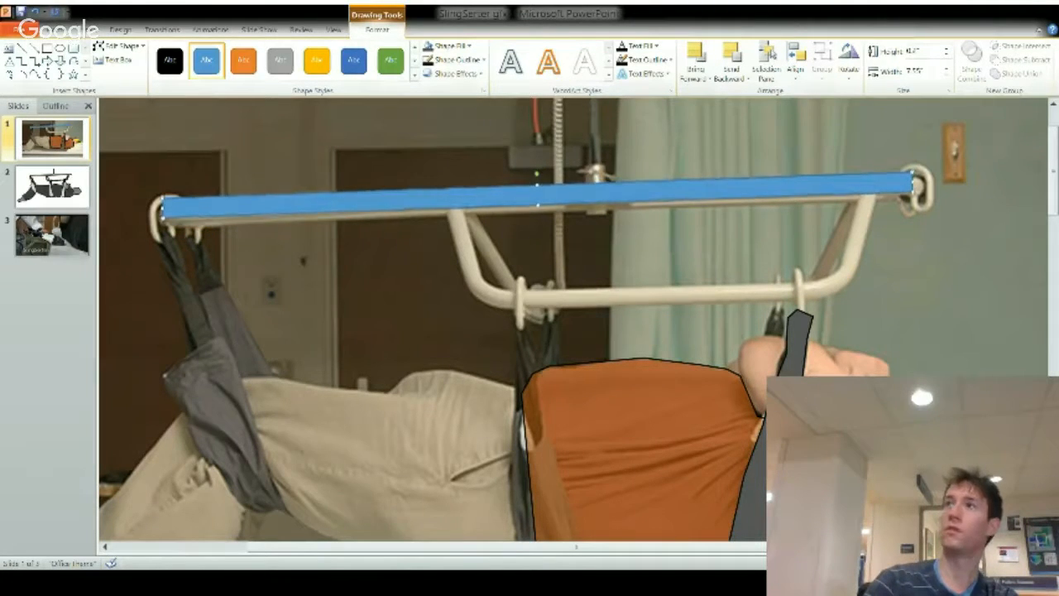
key(ctrl+Down)
key(ctrl+Down)
key(ctrl+Down)
key(ctrl+Down)
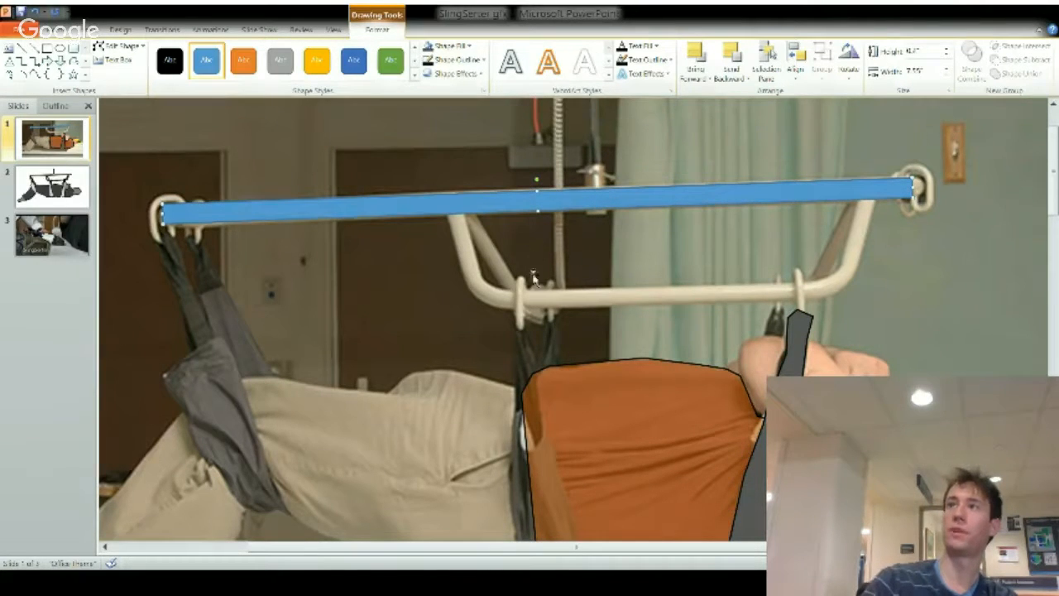
Remove the rectangle's fill and give it a red outline so it traces the upper bar.
click(451, 47)
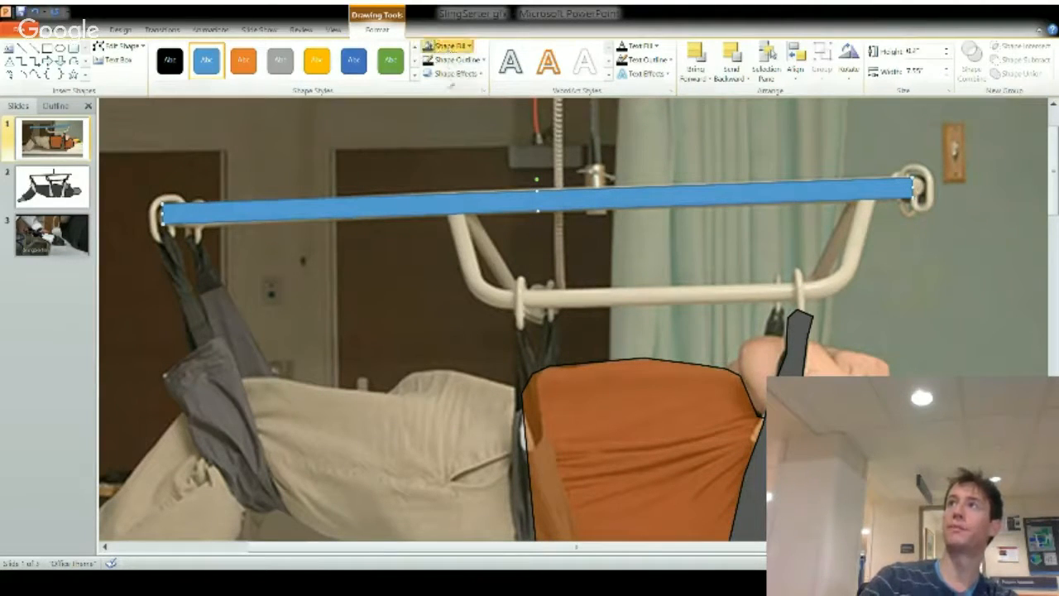
click(455, 200)
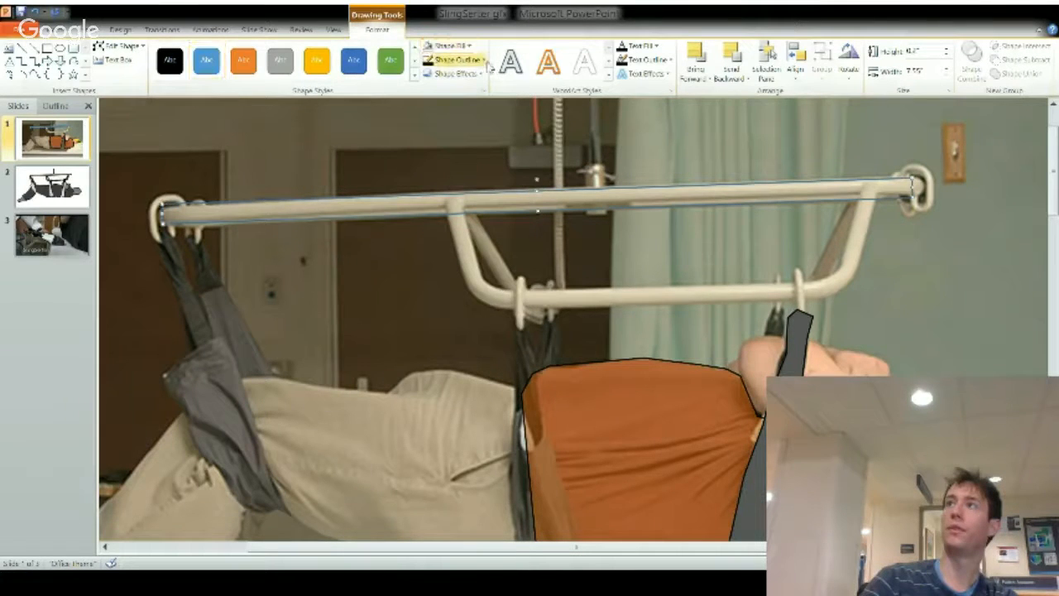
click(445, 155)
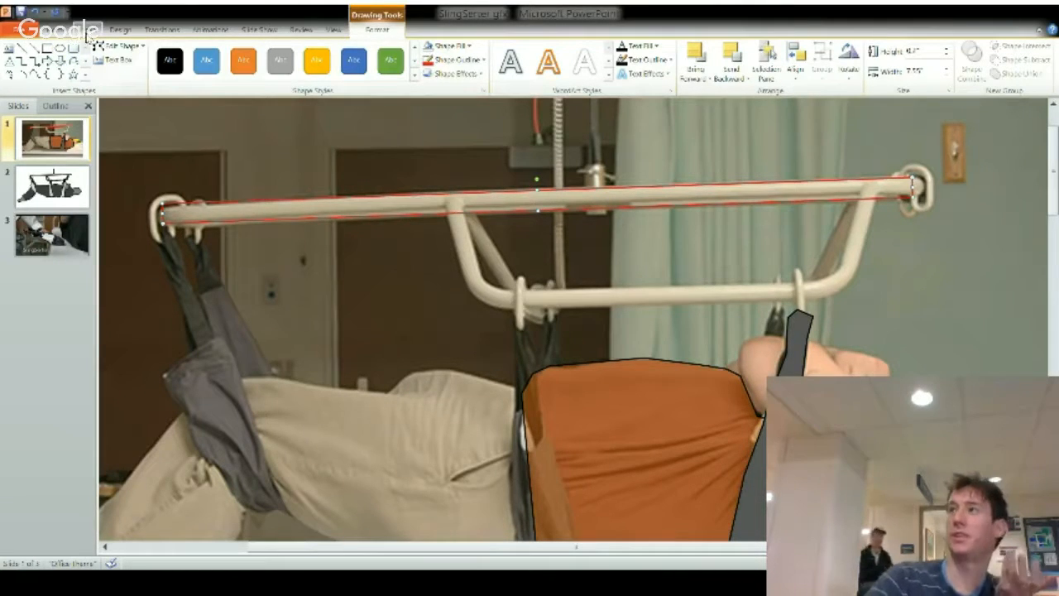
Draw a trapezoid just below the hanger's lower crossbar and rotate it upside down with a slight tilt.
click(89, 30)
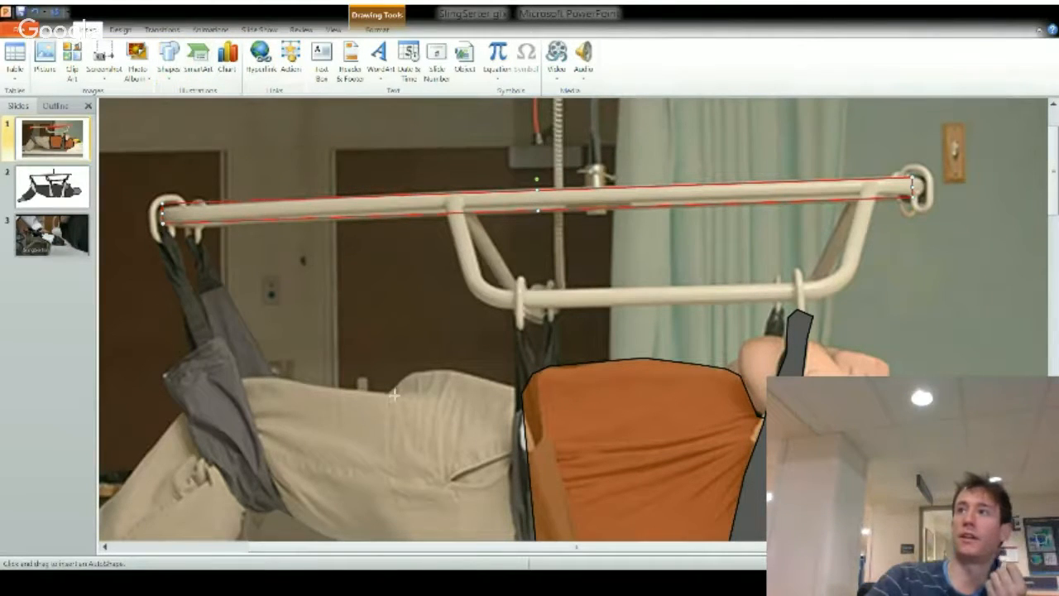
drag(836, 294, 389, 402)
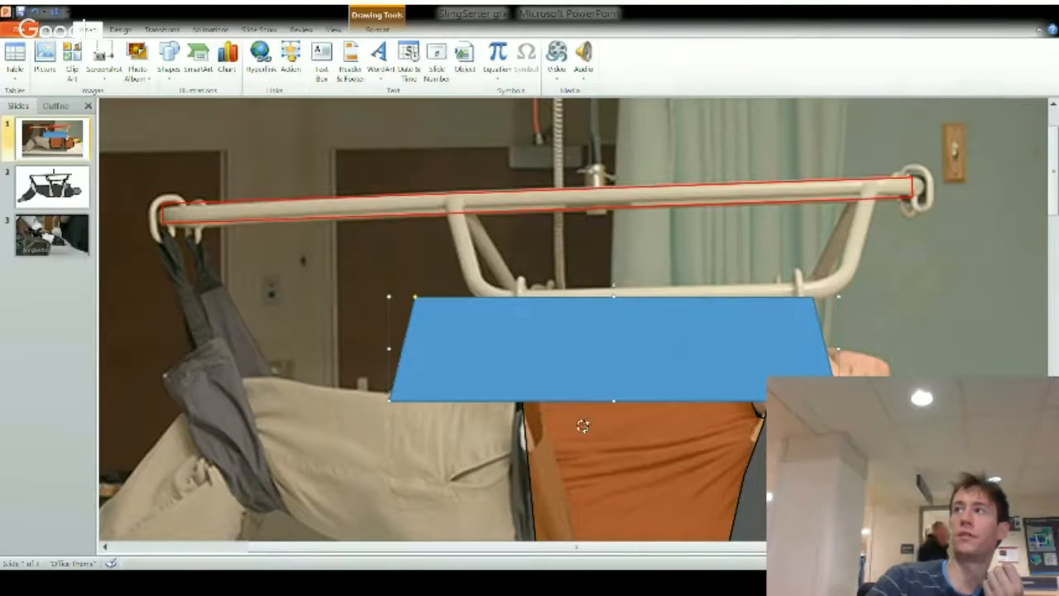
drag(614, 418, 620, 442)
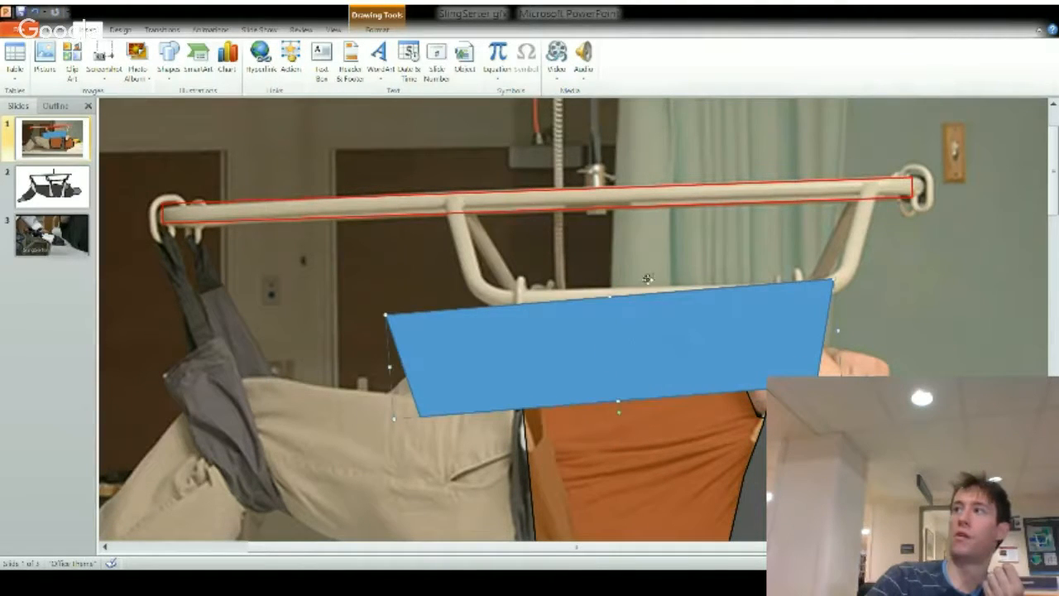
Move the inverted trapezoid up over the hanger's lower frame and resize it to about 4.11 inches wide.
drag(646, 269, 671, 250)
key(shift+Left)
key(shift+Left)
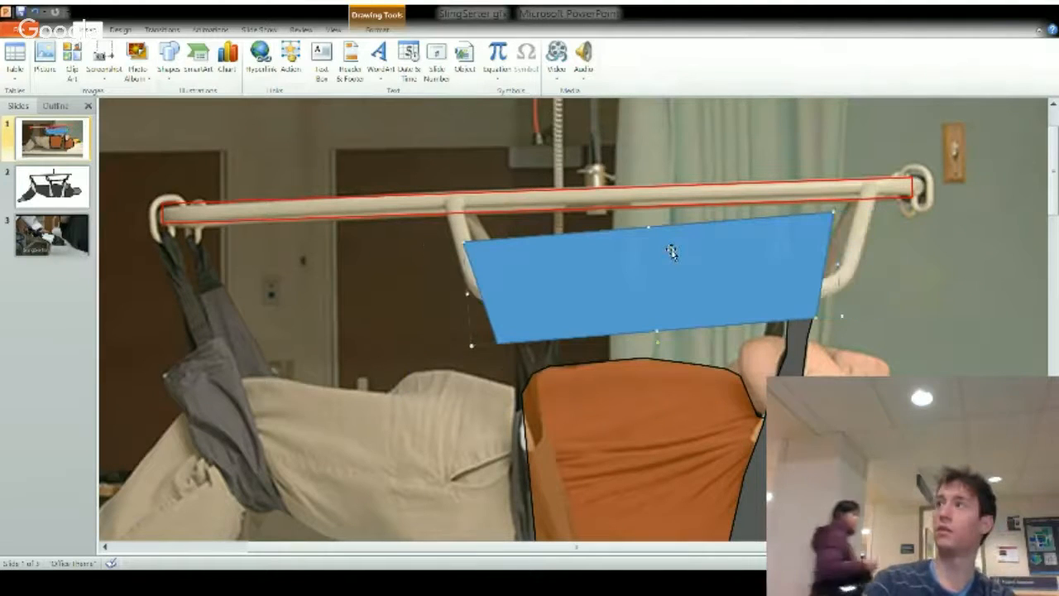
key(shift+Right)
key(ctrl+Up)
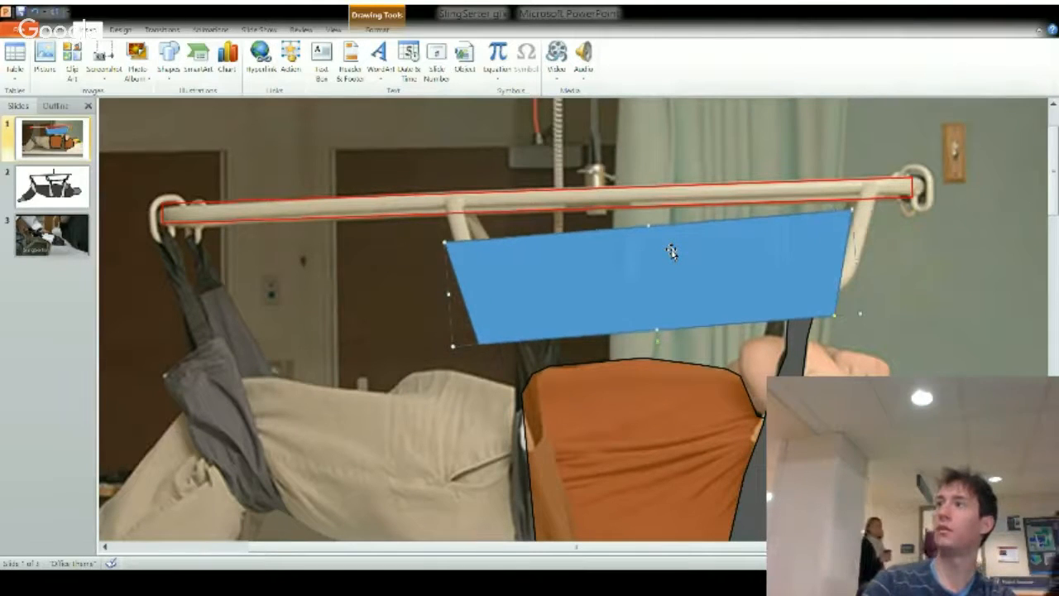
Fine-tune the trapezoid's rotation to match the slight tilt of the hanger's lower crossbar.
click(378, 29)
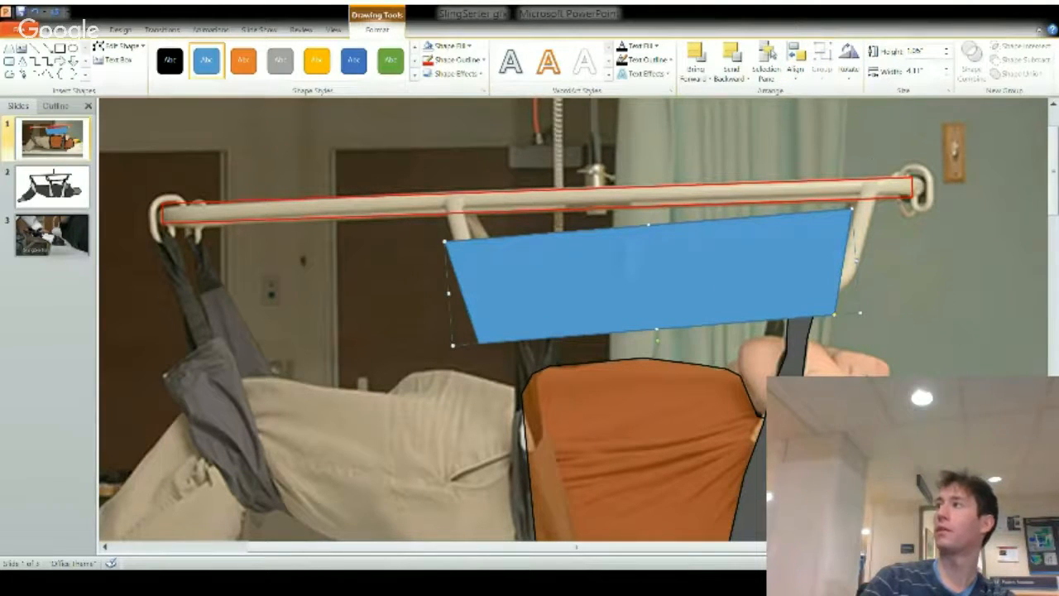
key(ctrl+alt+Left)
key(ctrl+alt+Right)
key(ctrl+alt+Right)
key(ctrl+alt+Right)
key(ctrl+alt+Right)
key(ctrl+alt+Right)
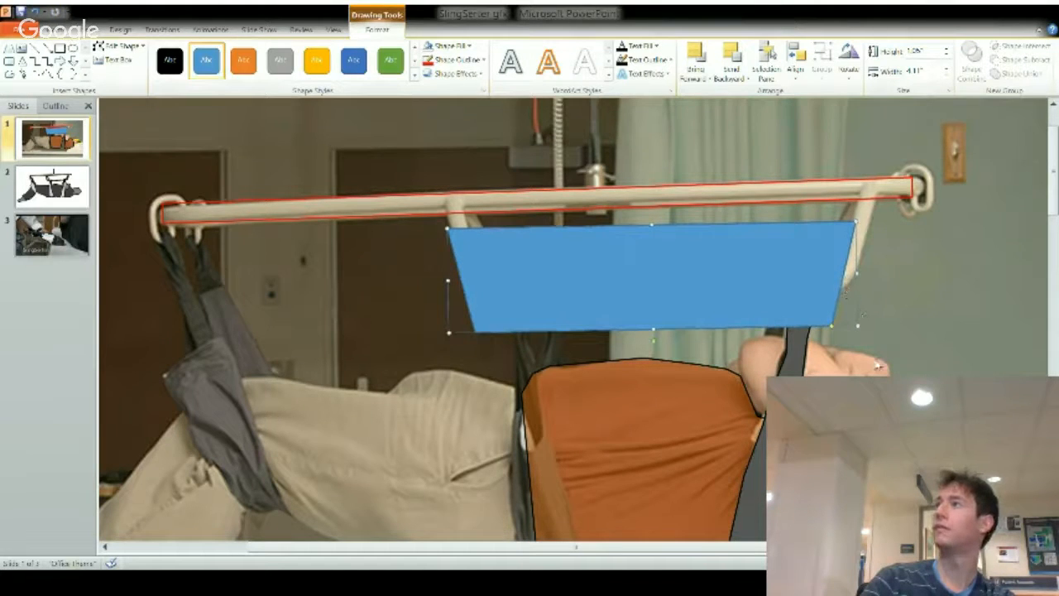
key(ctrl+alt+Left)
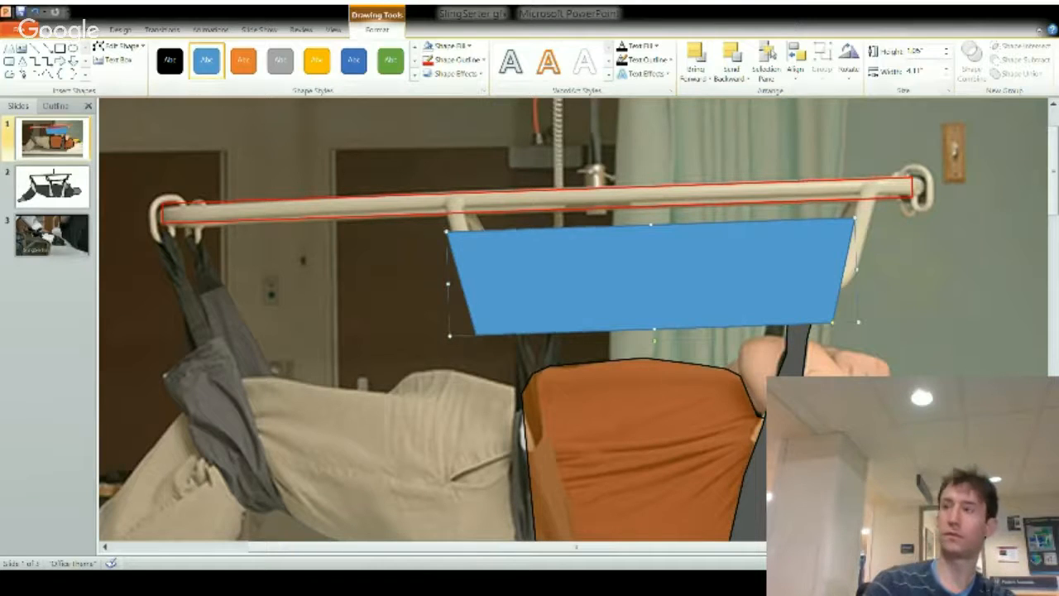
Move the trapezoid up until its short lower edge lines up with the hanger's lower crossbar.
key(Up)
key(Up)
key(Up)
key(Up)
key(Up)
key(Up)
key(Up)
key(Up)
key(Up)
key(Up)
key(Up)
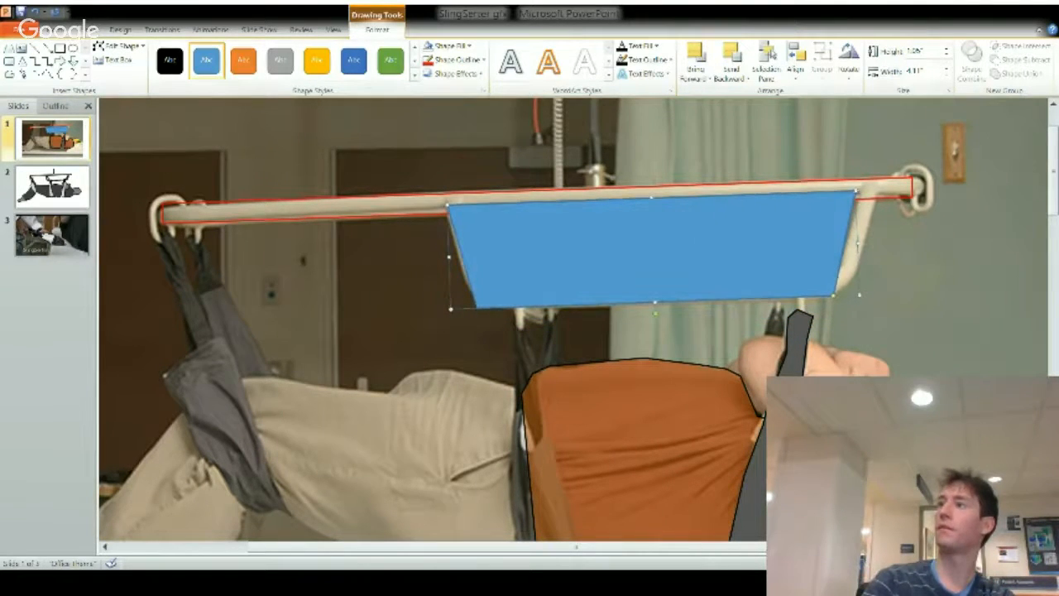
Adjust the trapezoid's width in coarse and fine increments to about 4.29 inches to fit the hanger frame.
key(shift+Right)
key(shift+Left)
key(shift+Right)
key(shift+Right)
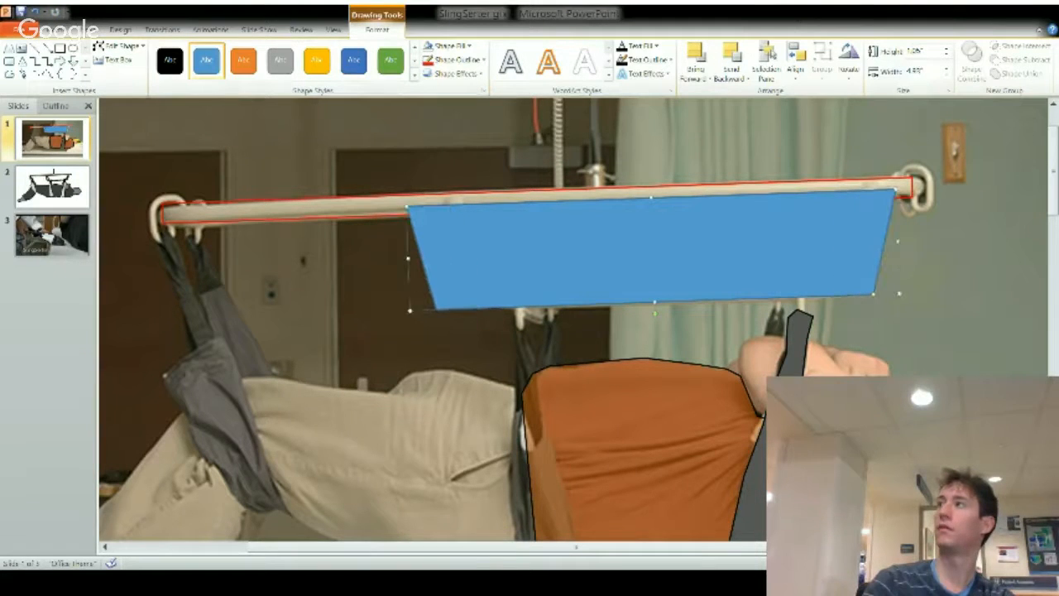
key(ctrl+shift+Left)
key(ctrl+shift+Left)
key(ctrl+shift+Left)
key(ctrl+shift+Left)
key(ctrl+shift+Left)
key(ctrl+shift+Left)
key(ctrl+shift+Left)
key(ctrl+shift+Left)
key(ctrl+shift+Left)
key(ctrl+shift+Left)
key(ctrl+shift+Left)
key(ctrl+shift+Left)
key(ctrl+shift+Left)
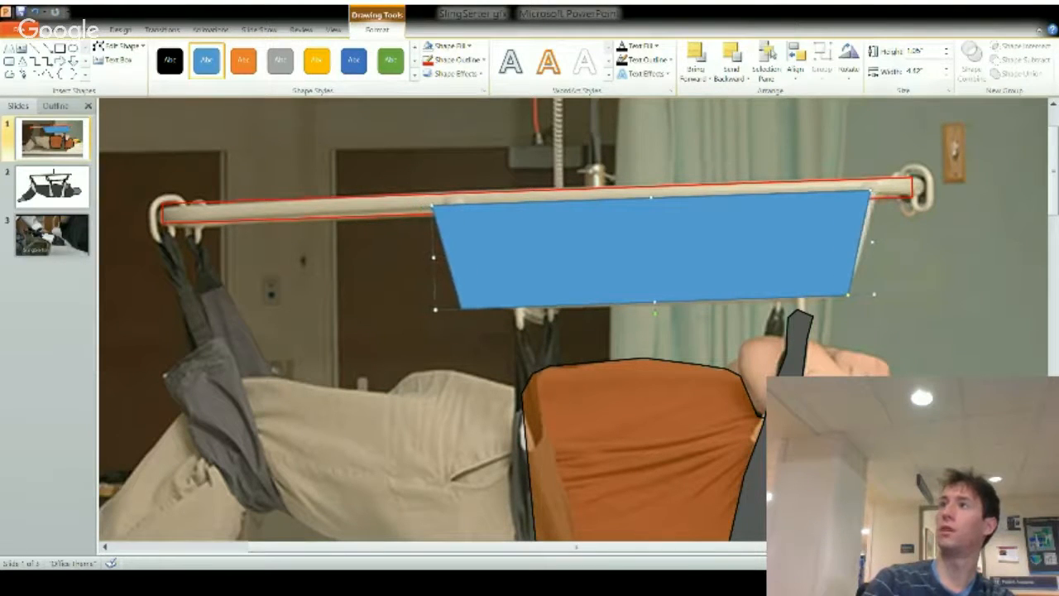
key(shift+Right)
key(shift+Left)
key(shift+Left)
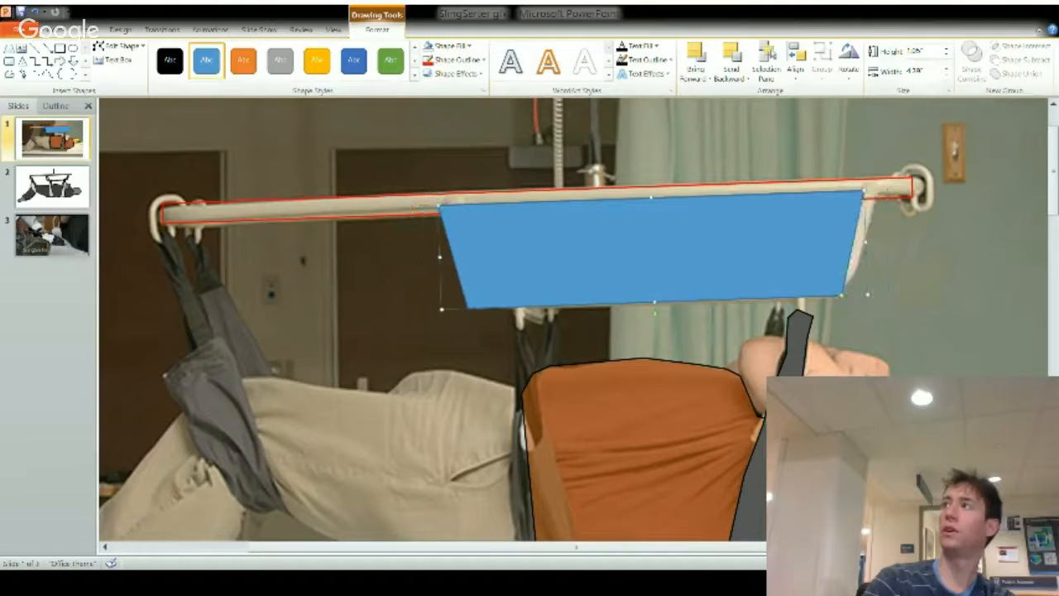
key(ctrl+shift+Left)
key(ctrl+shift+Left)
key(ctrl+shift+Left)
Nudge the trapezoid slightly right and up to center it over the hanger frame.
key(ctrl+Right)
key(ctrl+Right)
key(ctrl+Right)
key(ctrl+Right)
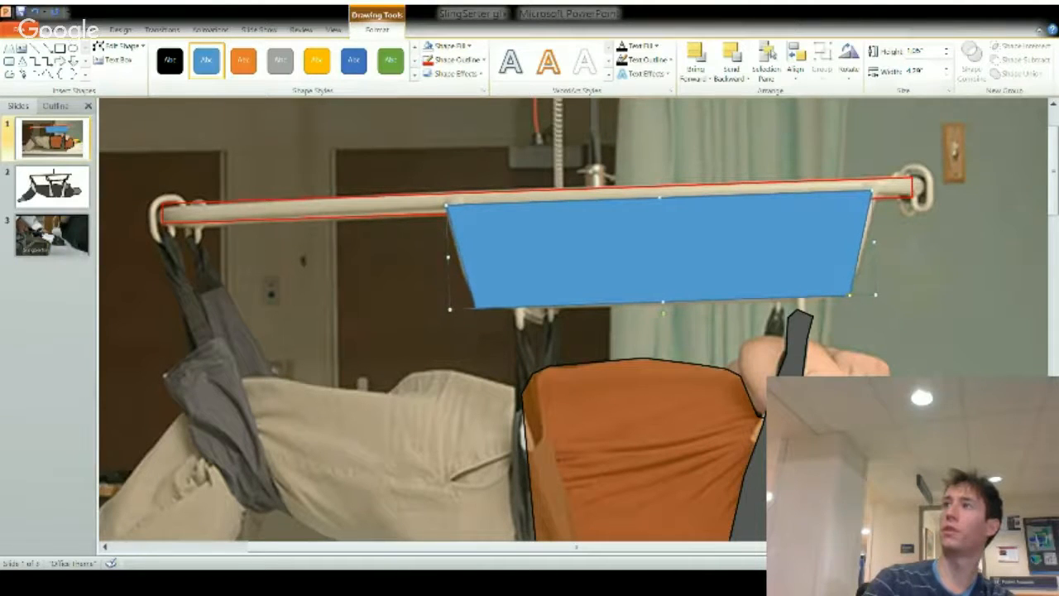
key(ctrl+Up)
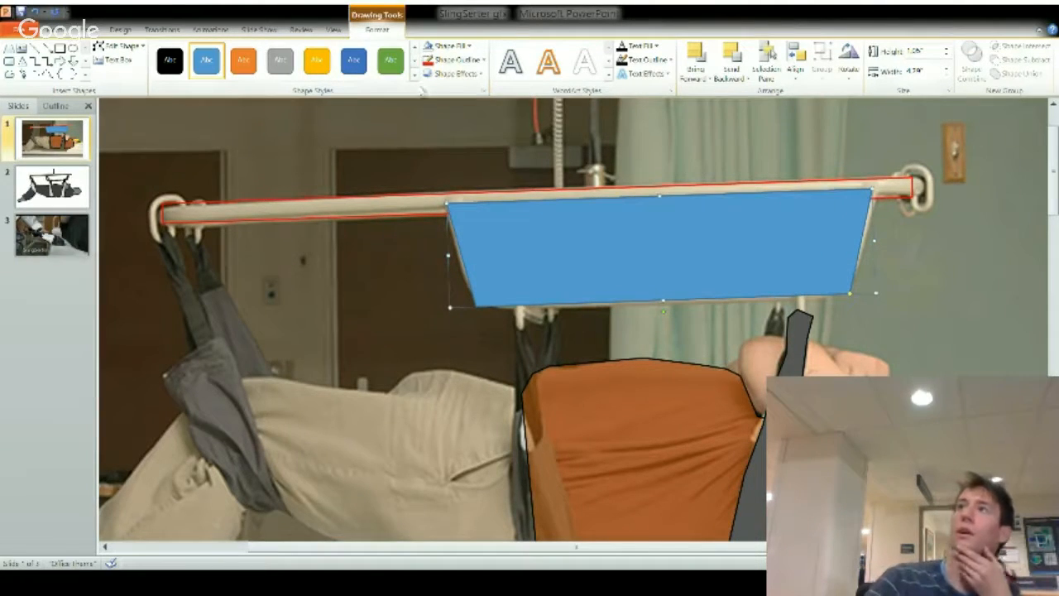
Remove the trapezoid's fill and widen it to about 4.4 inches so its sides follow the frame's outer edges.
click(468, 46)
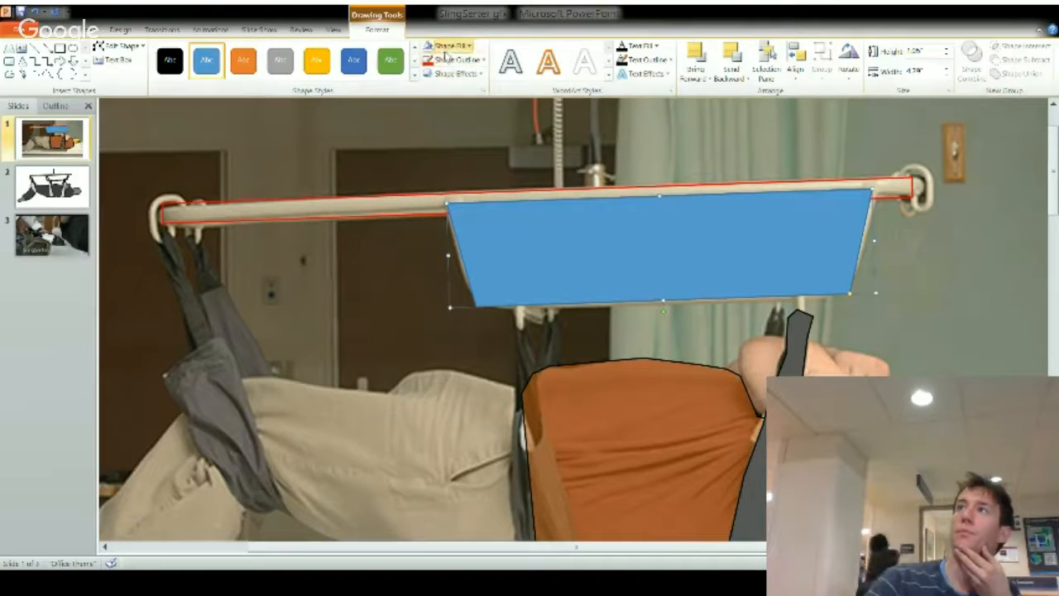
click(451, 178)
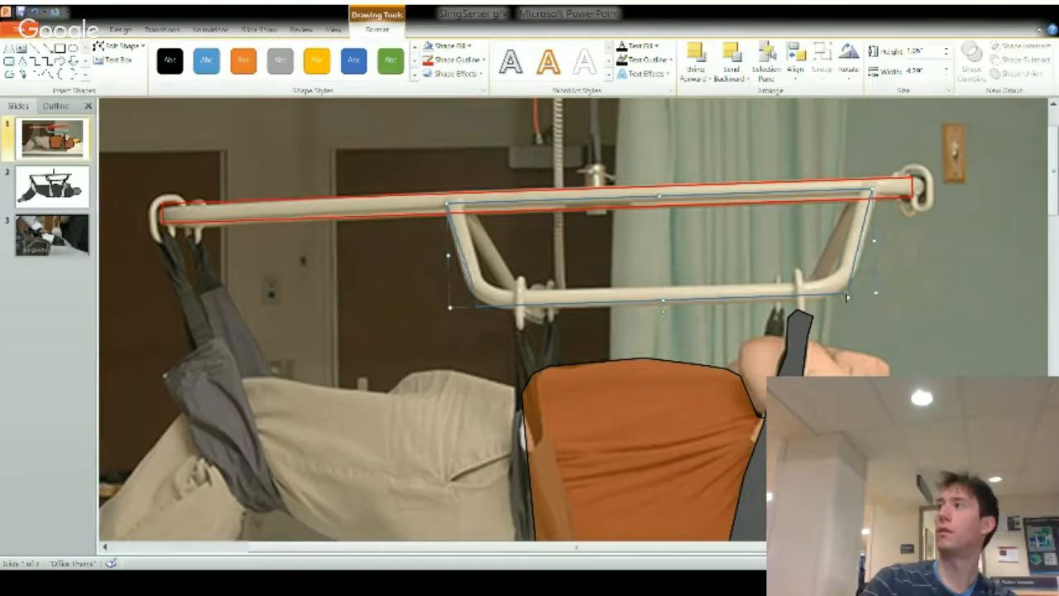
key(shift+Right)
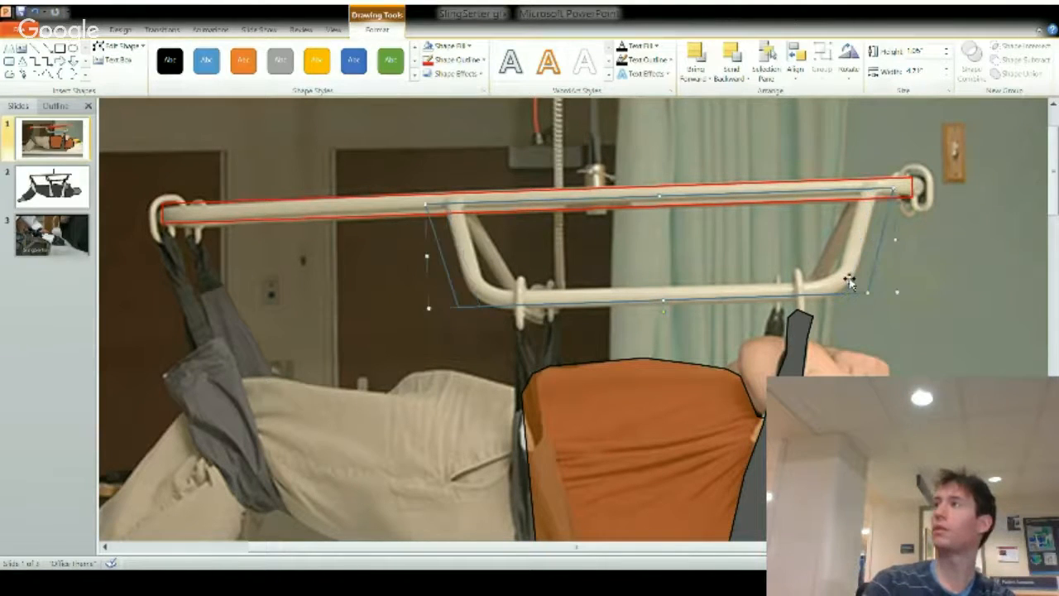
key(ctrl+shift+Left)
key(ctrl+shift+Left)
key(ctrl+shift+Left)
key(ctrl+shift+Left)
key(ctrl+shift+Left)
key(ctrl+shift+Left)
key(ctrl+shift+Left)
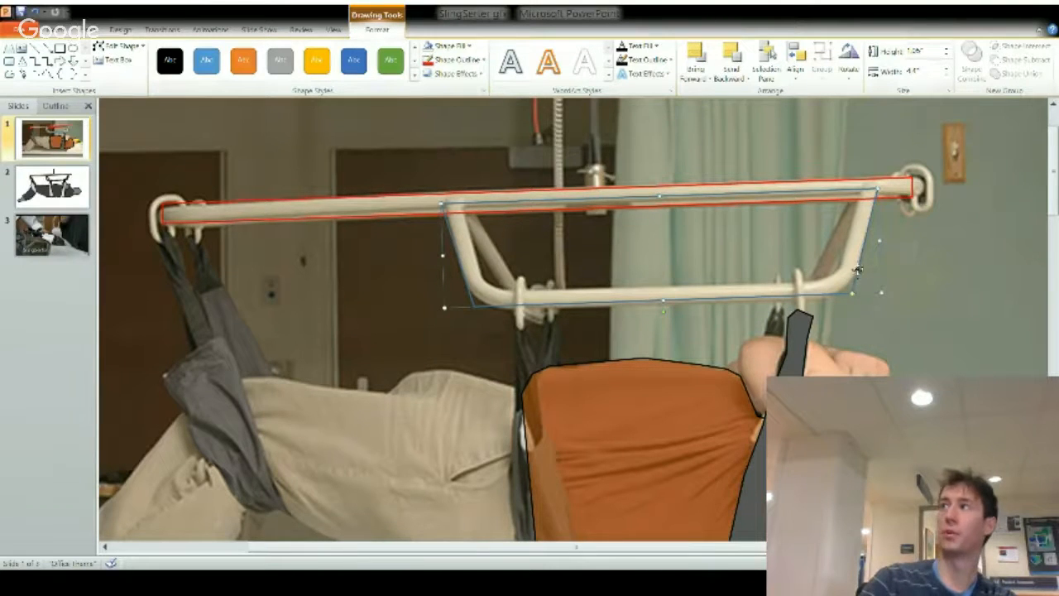
Edit the trapezoid's points to cut off both lower corners along the bends of the hanger frame.
drag(853, 281, 866, 248)
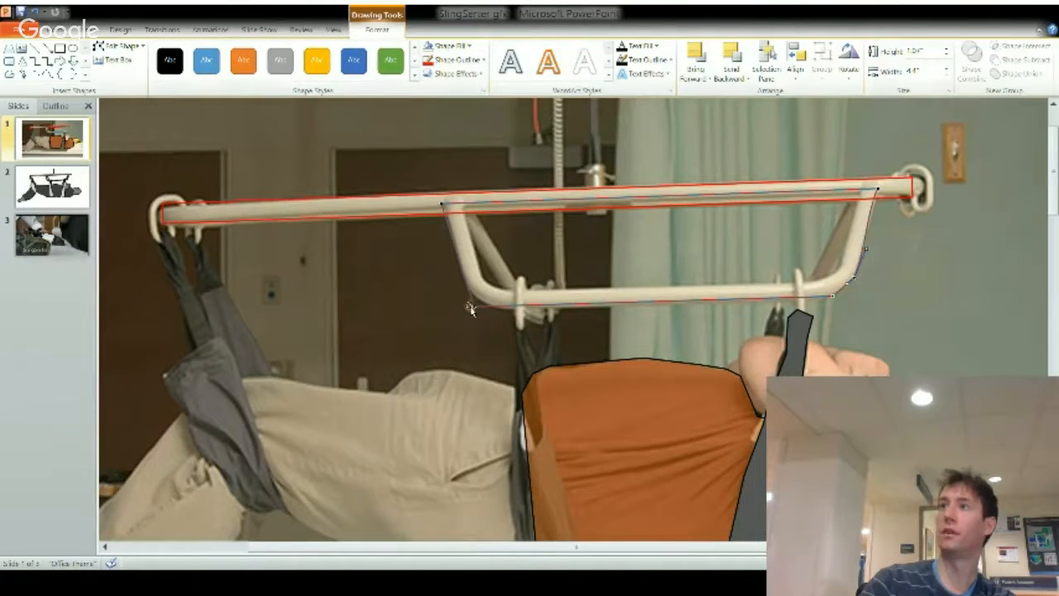
drag(488, 308, 490, 304)
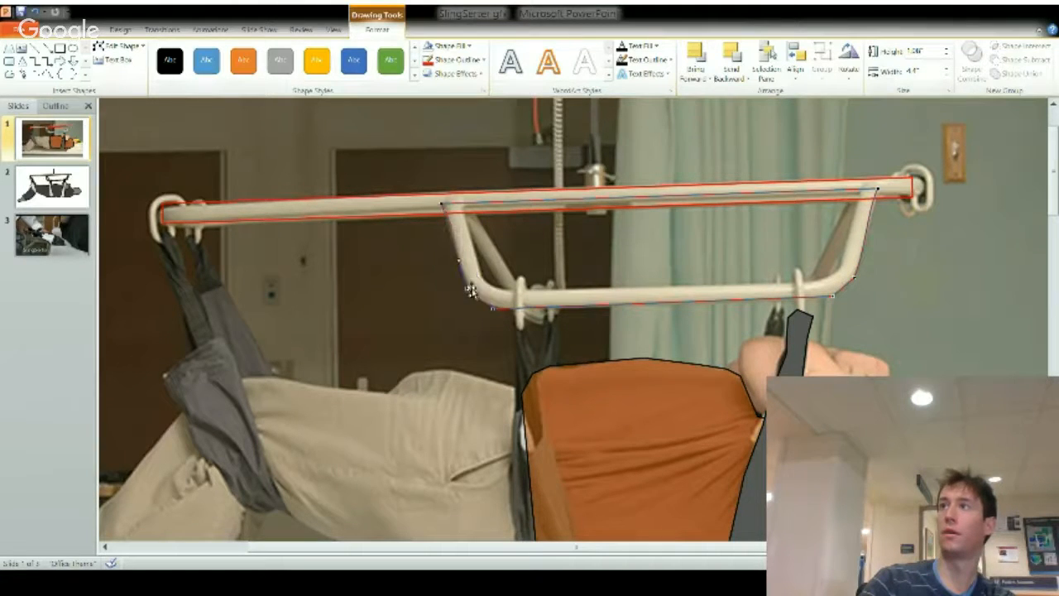
click(702, 341)
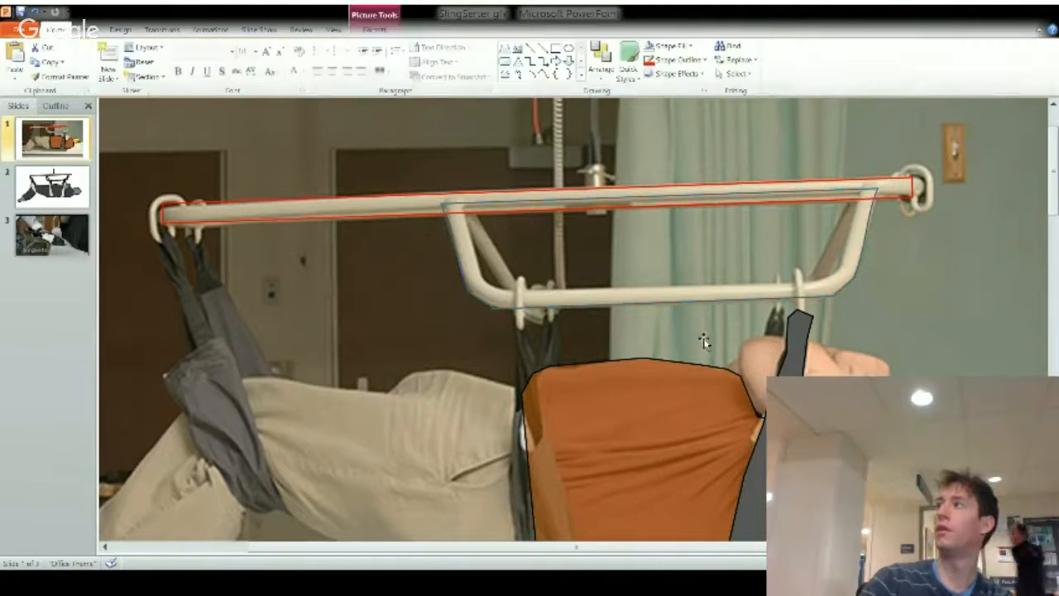
Duplicate the trapezoid outline of the hanger frame and select the offset copy.
double_click(667, 305)
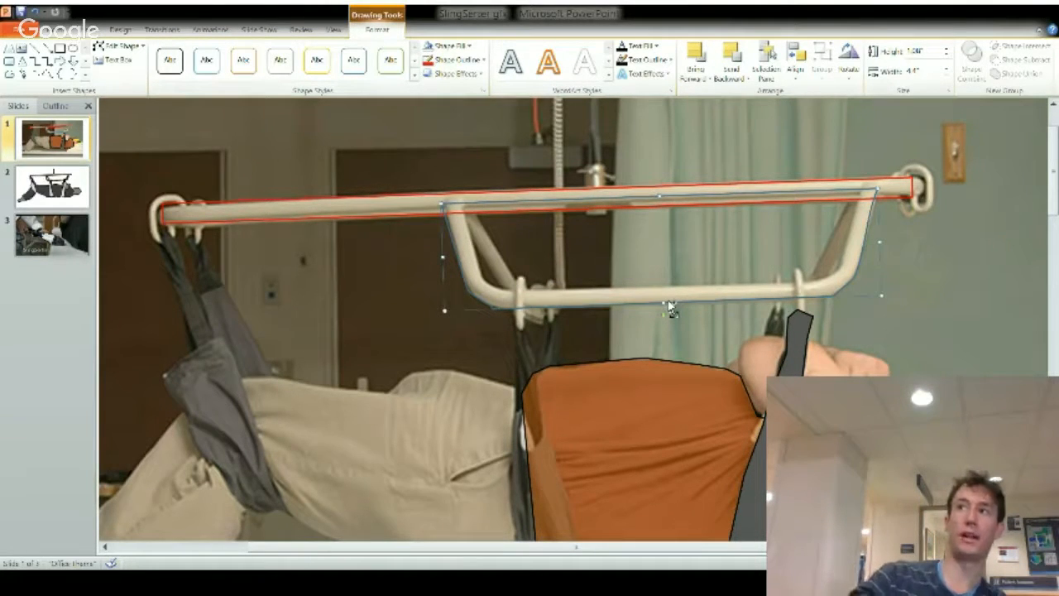
drag(671, 308, 667, 303)
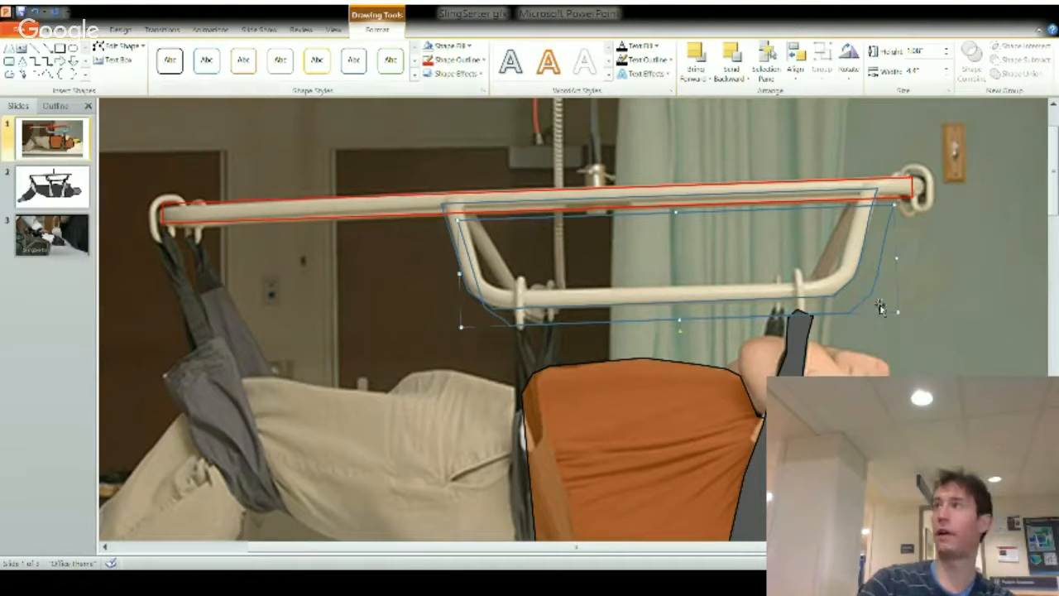
click(826, 316)
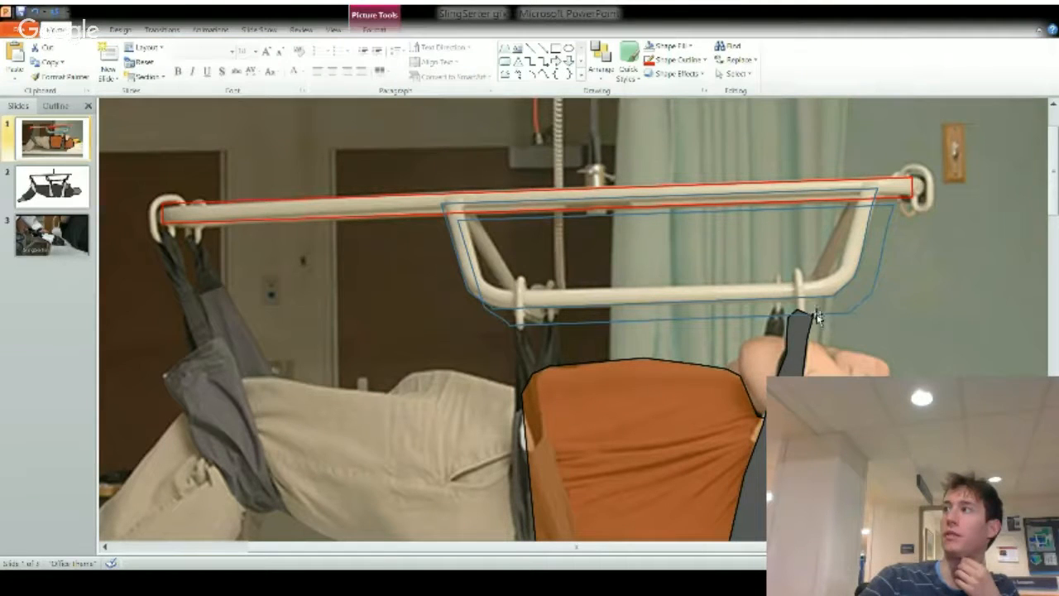
click(822, 316)
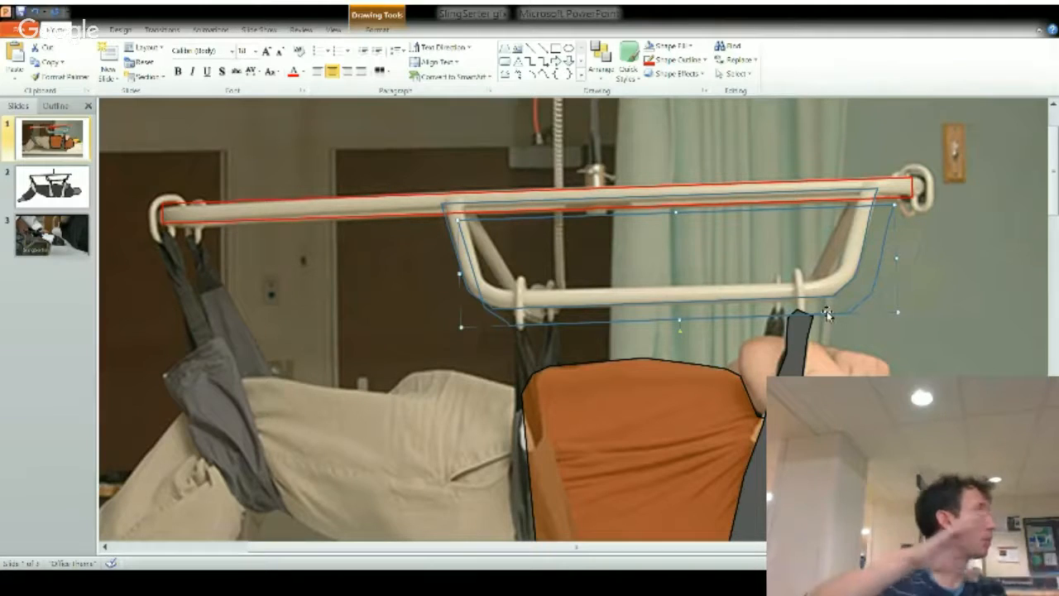
Shrink the offset copy of the trapezoid outline to about 4 inches wide and 0.98 inches high.
click(827, 315)
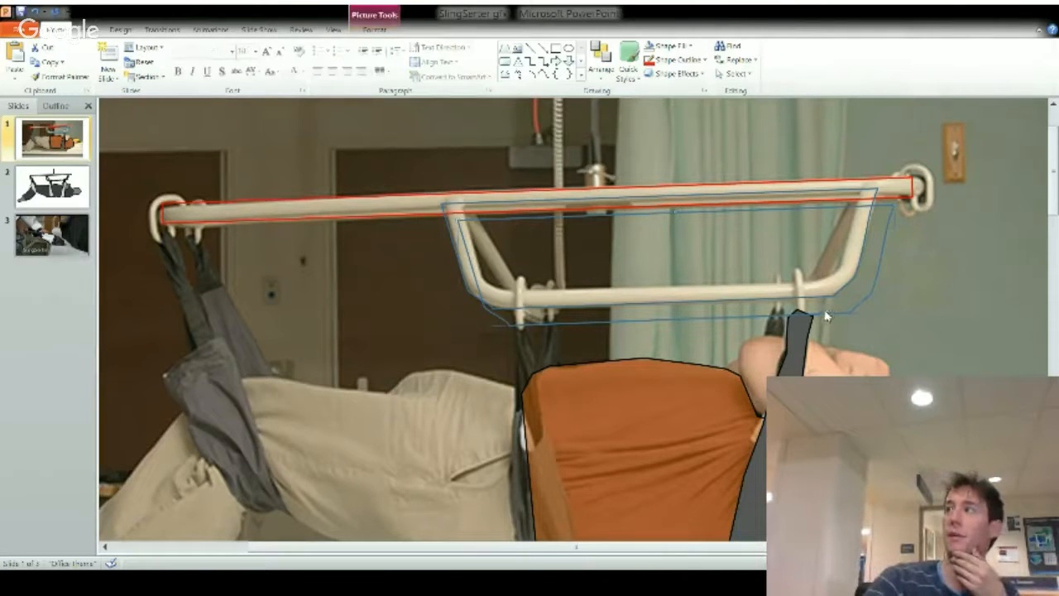
click(817, 322)
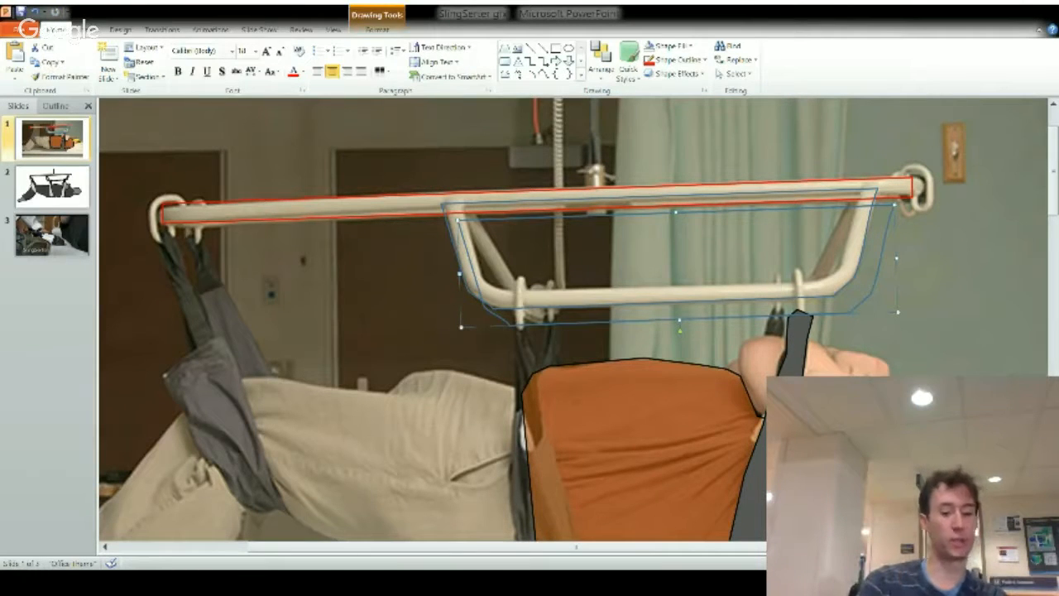
key(shift+Down)
key(shift+Down)
key(shift+Down)
key(shift+Down)
key(shift+Down)
key(shift+Down)
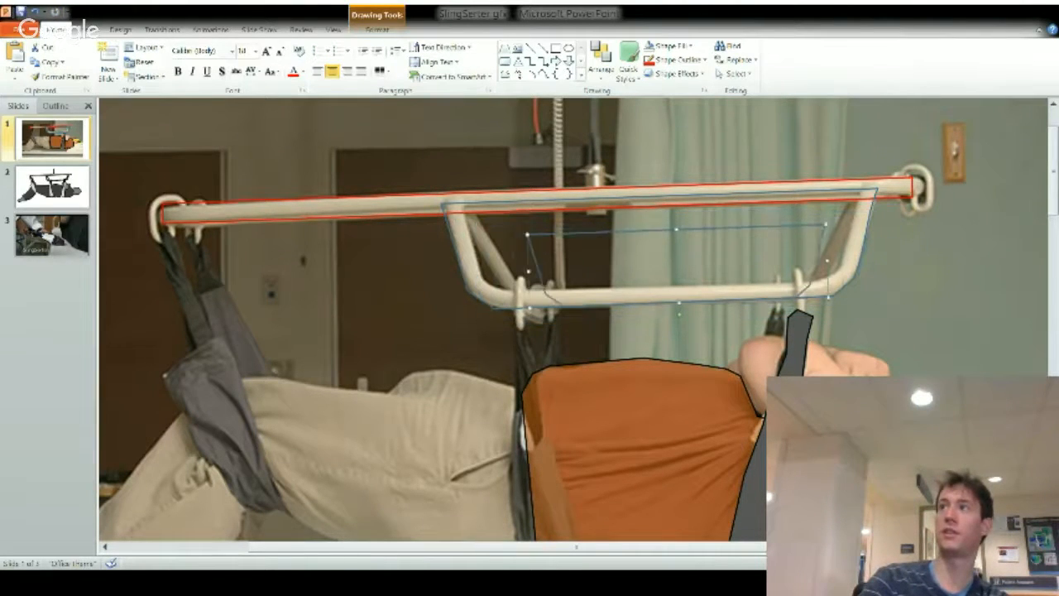
key(shift+Up)
key(shift+Up)
key(shift+Up)
key(shift+Up)
key(shift+Up)
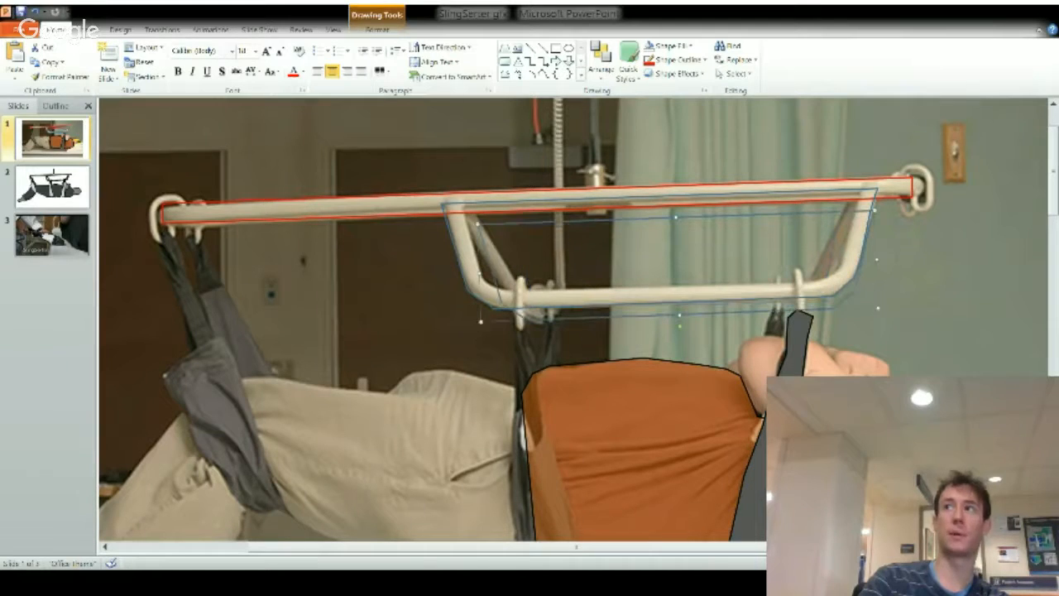
Nudge the smaller trapezoid copy up and left until its sides and base follow the inner edges of the hanger frame.
key(Up)
key(Up)
key(Up)
key(Up)
key(Up)
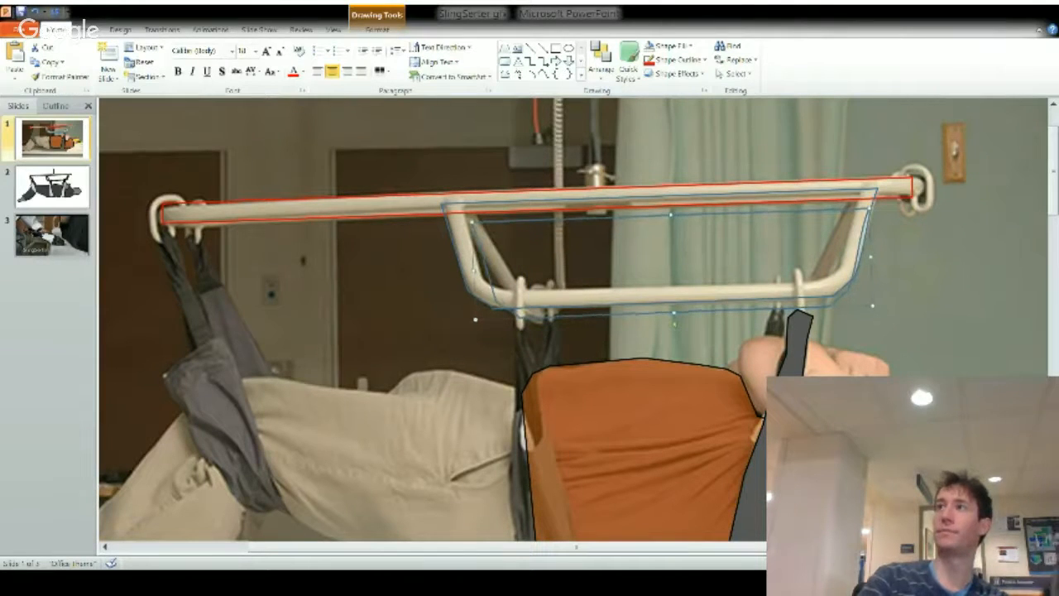
key(Left)
key(Left)
key(Left)
key(Left)
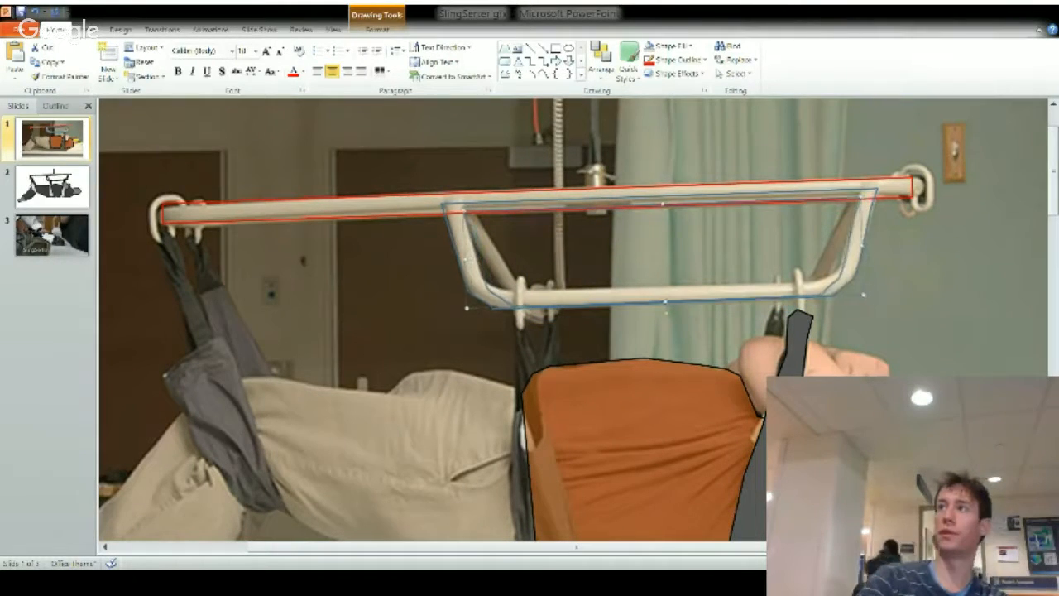
key(Up)
key(Up)
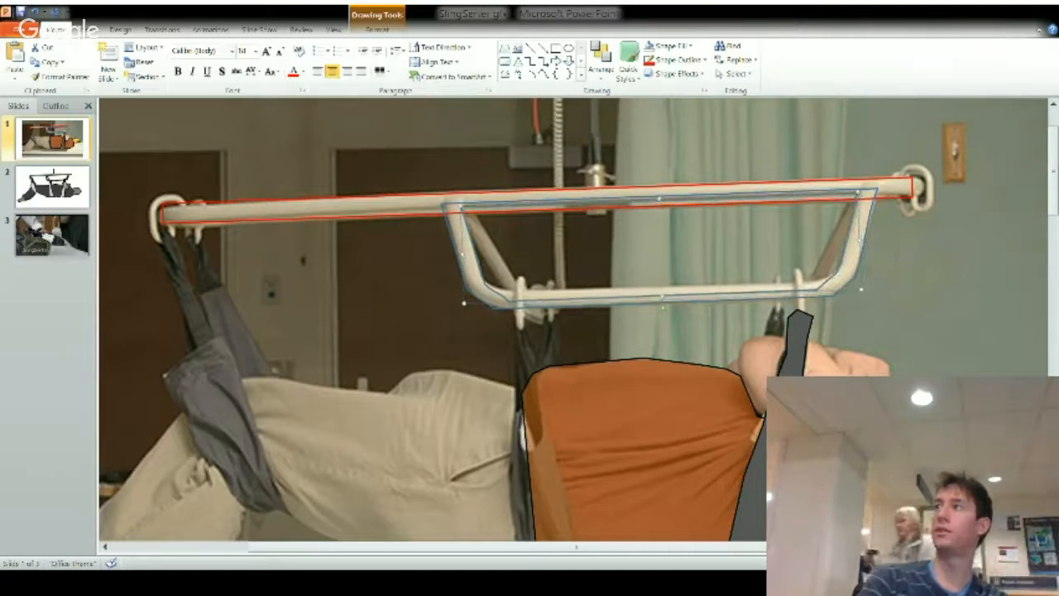
key(shift+Up)
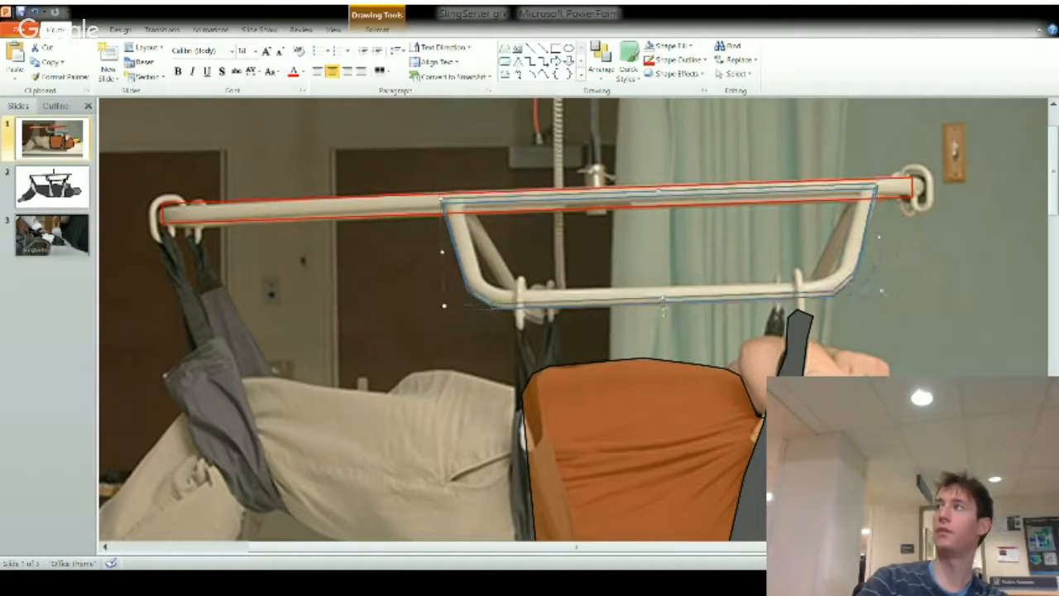
key(ctrl+z)
key(Up)
key(Up)
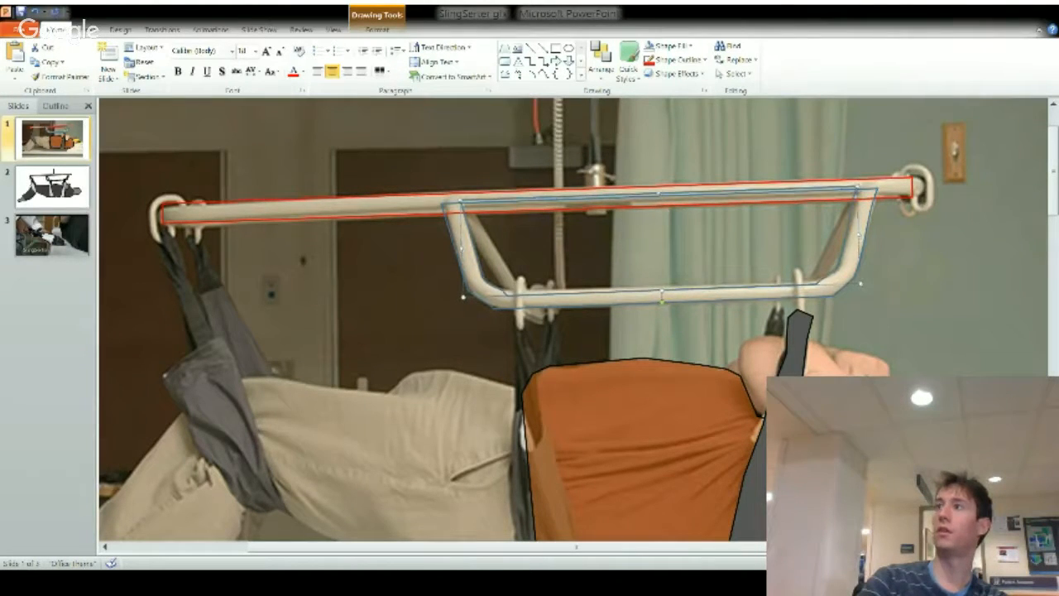
key(Up)
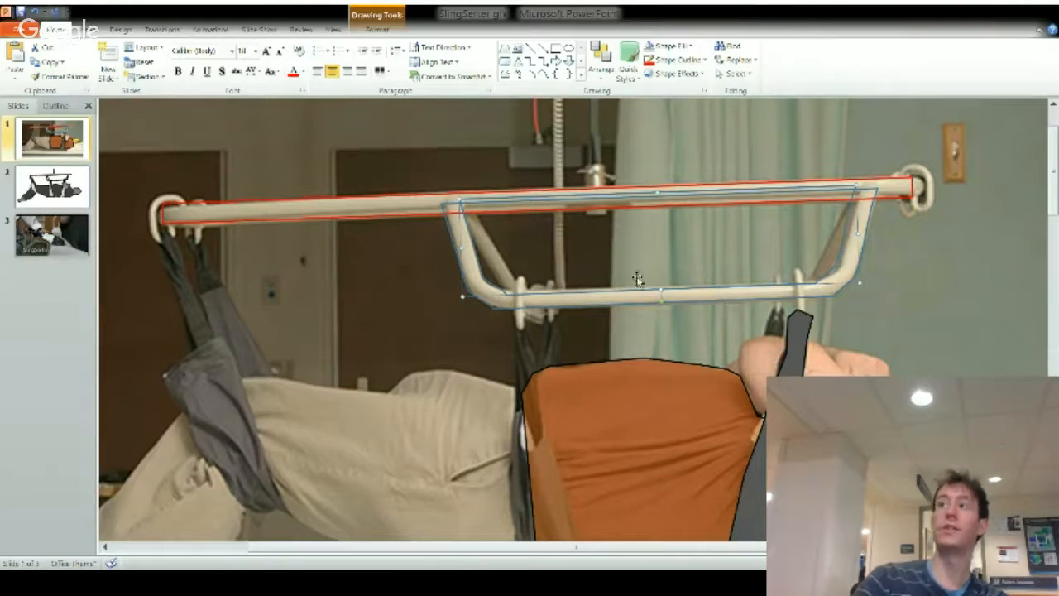
Fill the outer trapezoid with light gray and the smaller inner trapezoid with light blue.
click(692, 305)
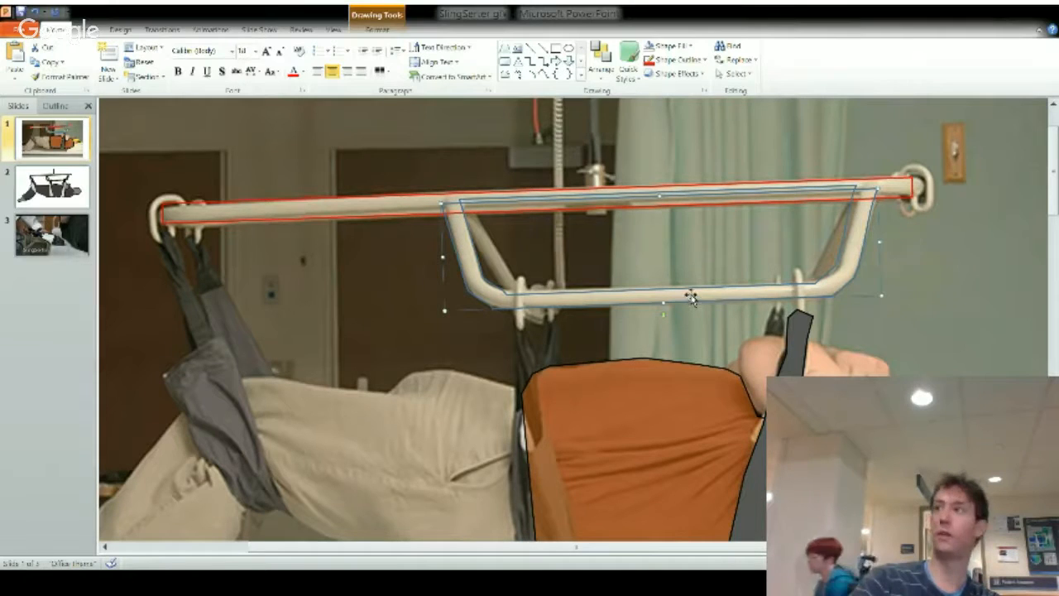
click(389, 29)
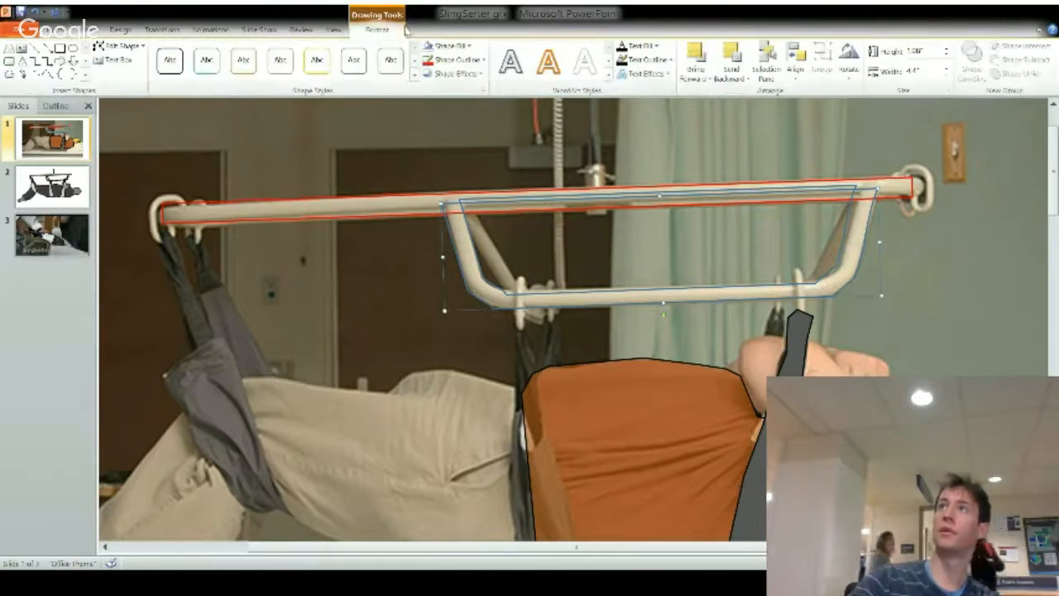
click(445, 46)
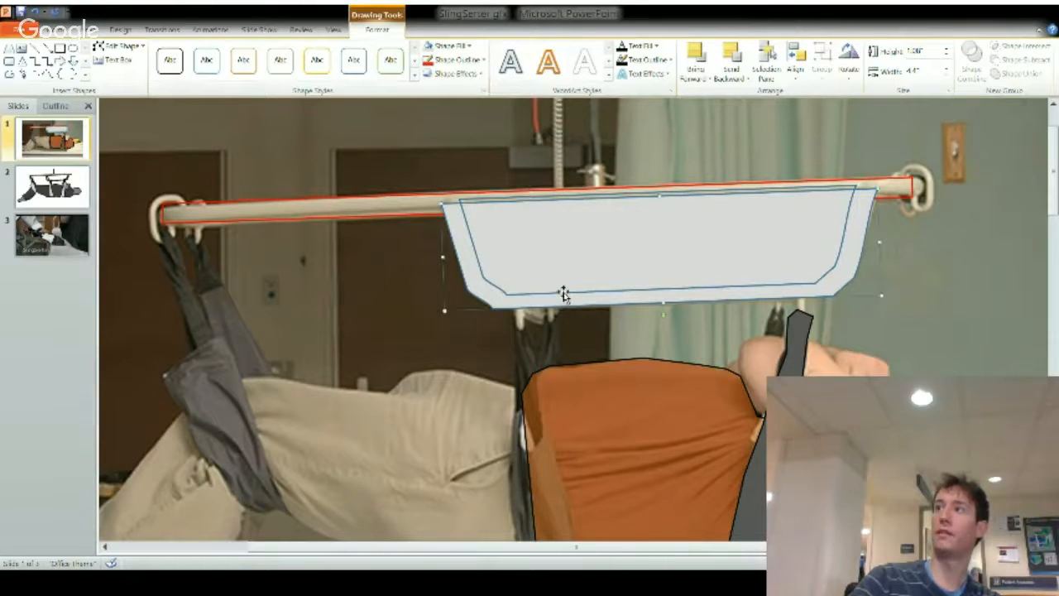
click(447, 45)
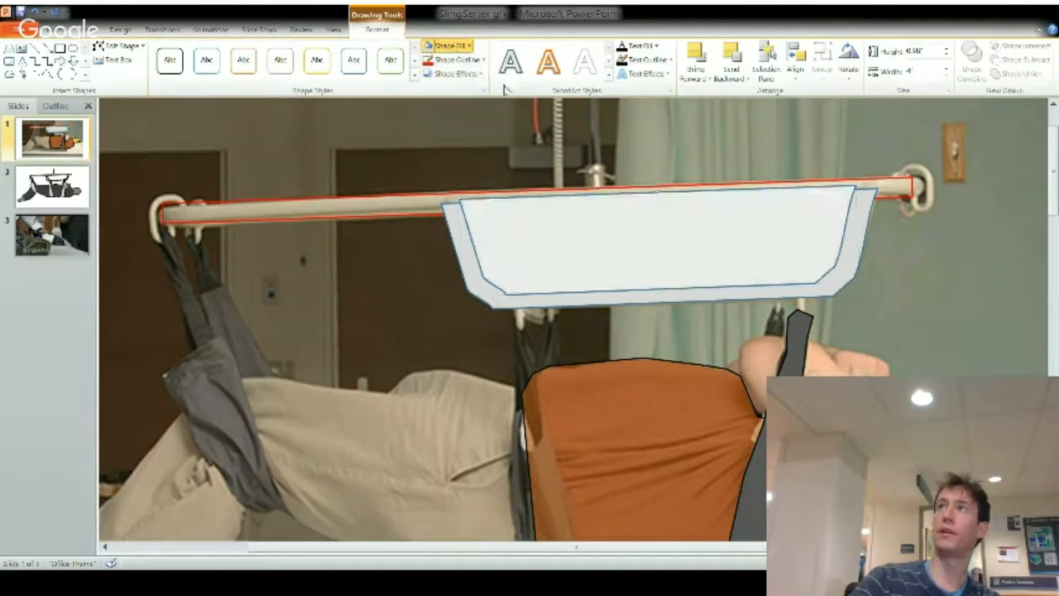
click(508, 95)
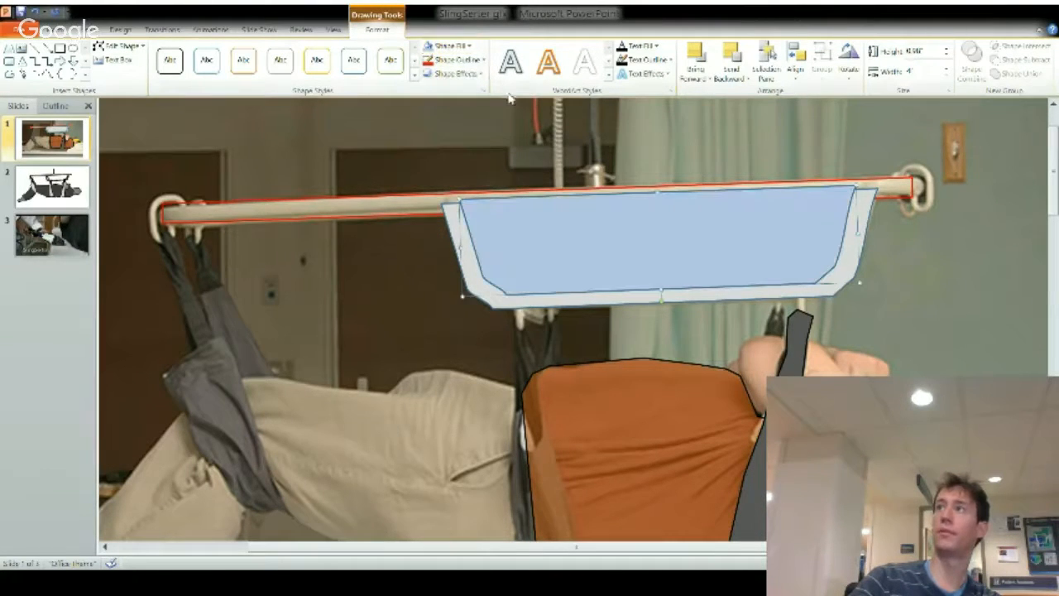
Subtract the inner trapezoid from the outer one to leave a hollow hanger frame shape.
click(511, 307)
shift+click(523, 267)
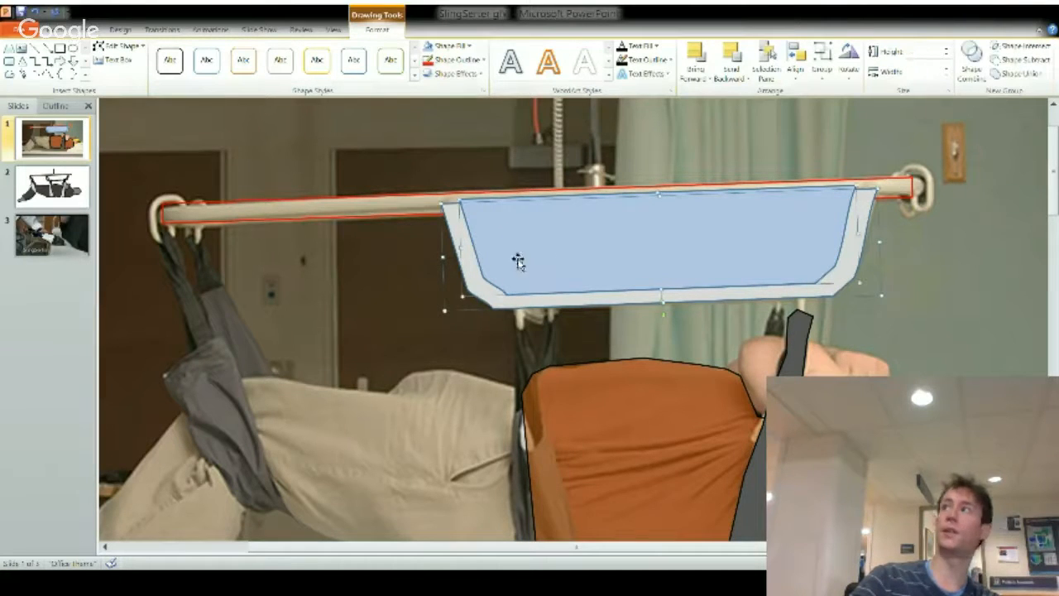
click(1018, 65)
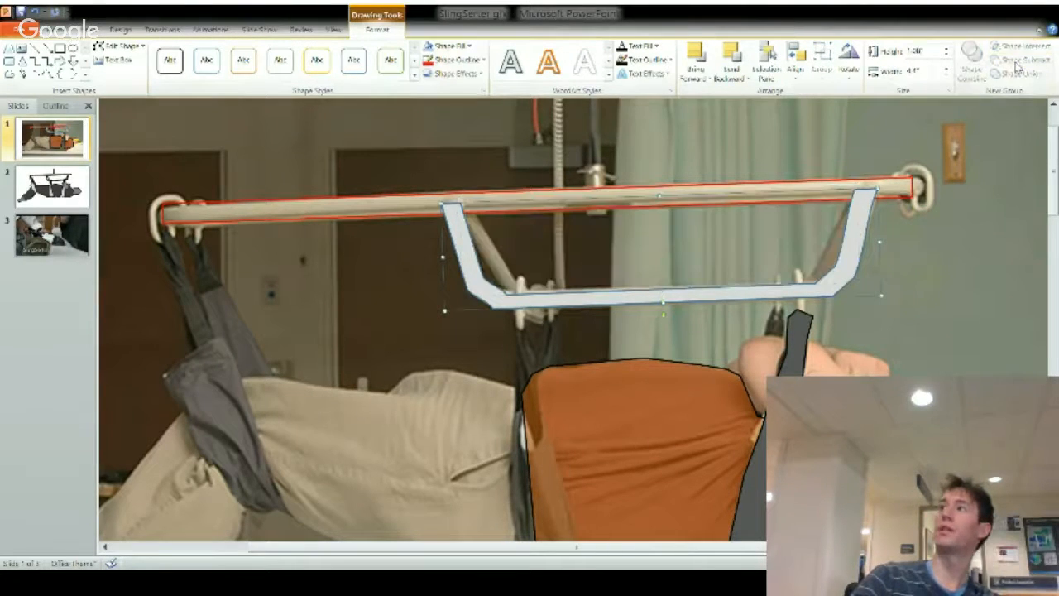
Unite the long red-outlined hanger bar with the frame shape, keeping the bar's unfilled red-outline style.
click(551, 210)
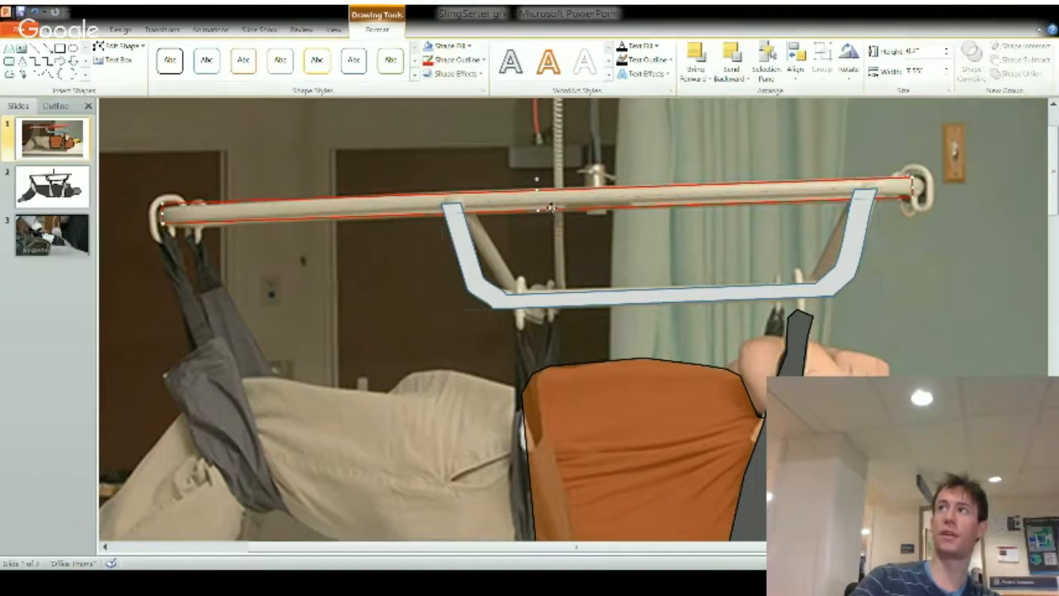
shift+click(579, 298)
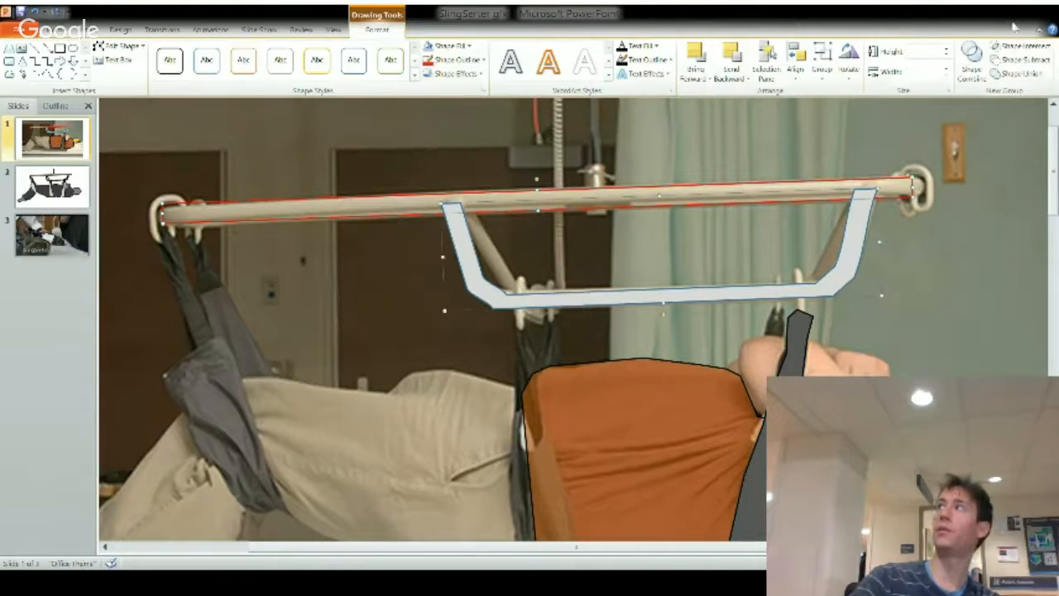
click(1016, 73)
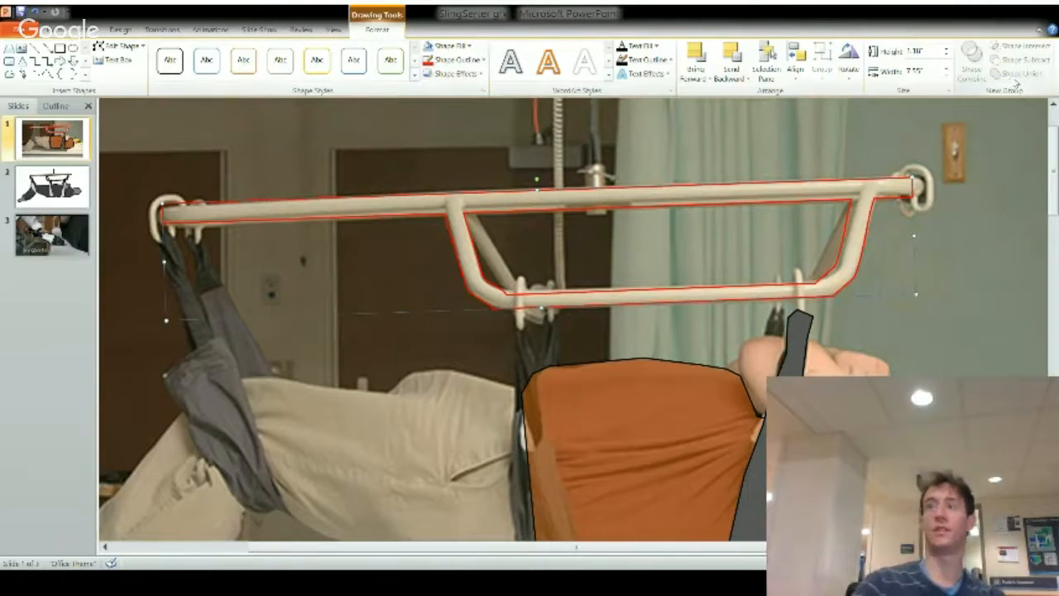
Edit the united shape's points, shifting the inner lower-left corner point slightly to fit the bend of the frame.
click(503, 308)
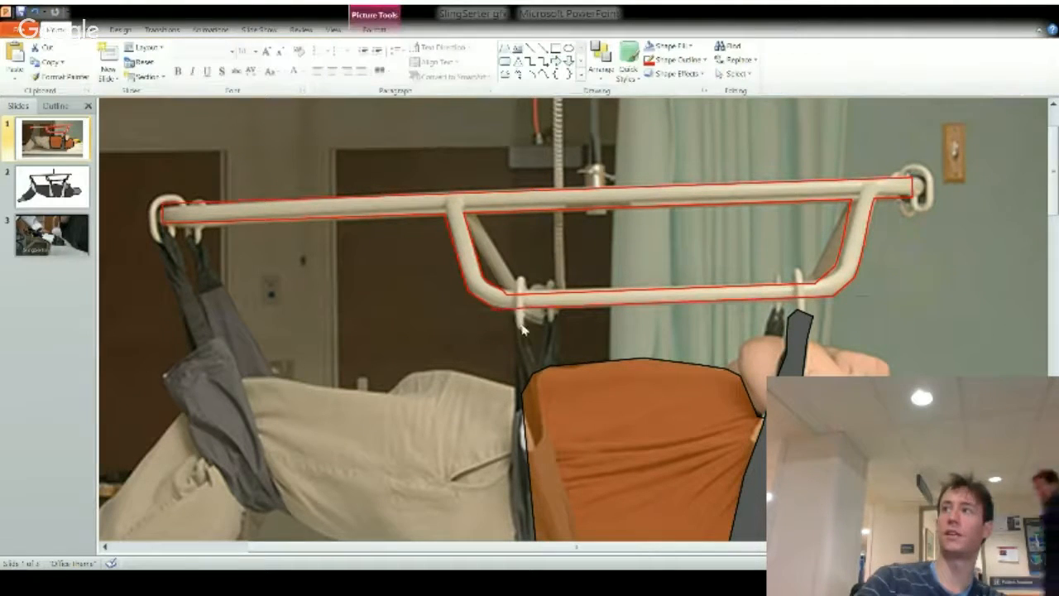
click(497, 289)
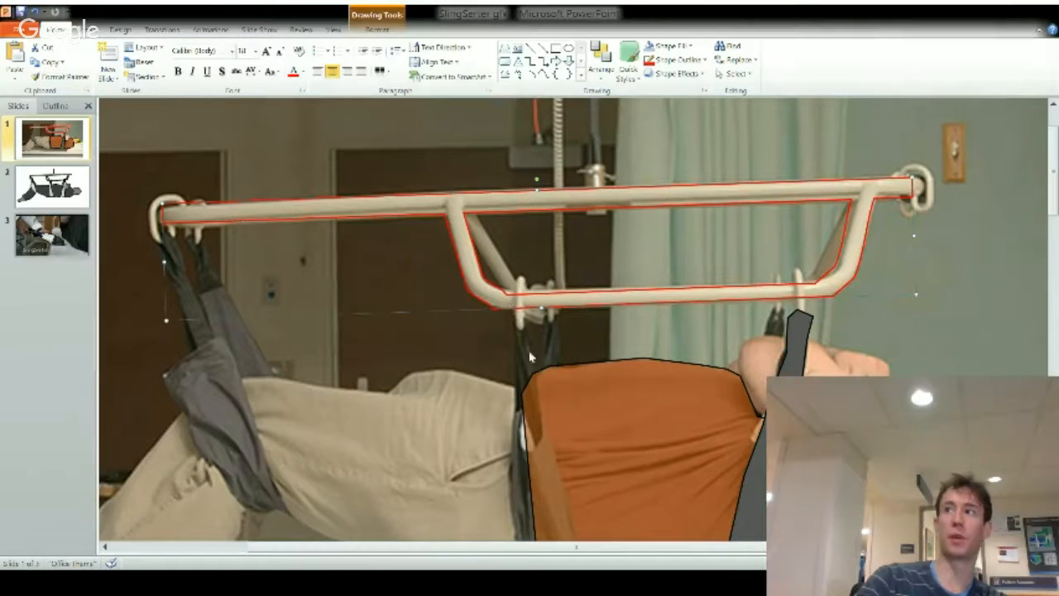
click(542, 380)
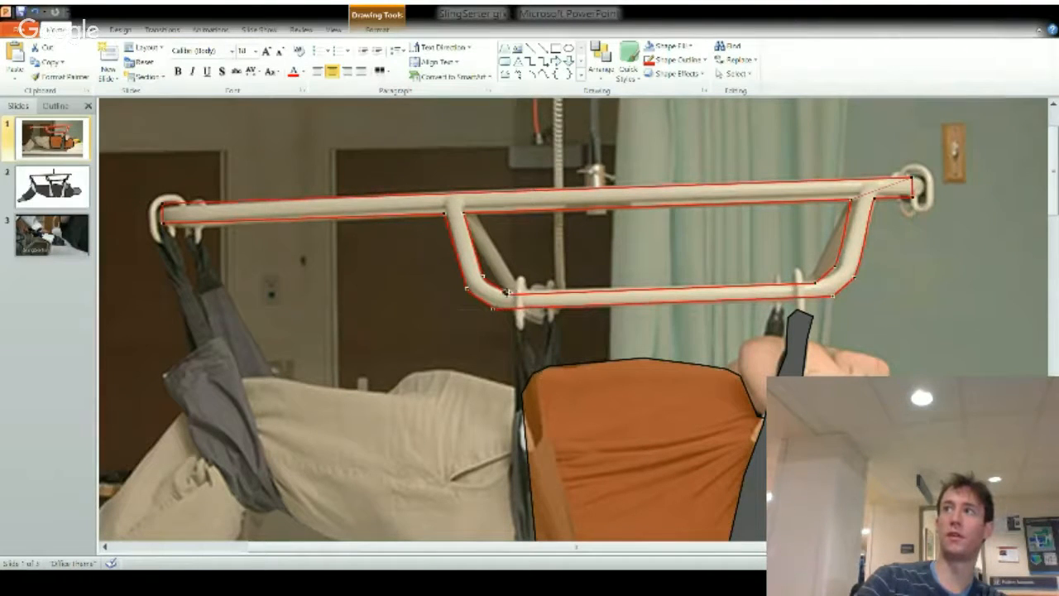
drag(507, 290, 503, 288)
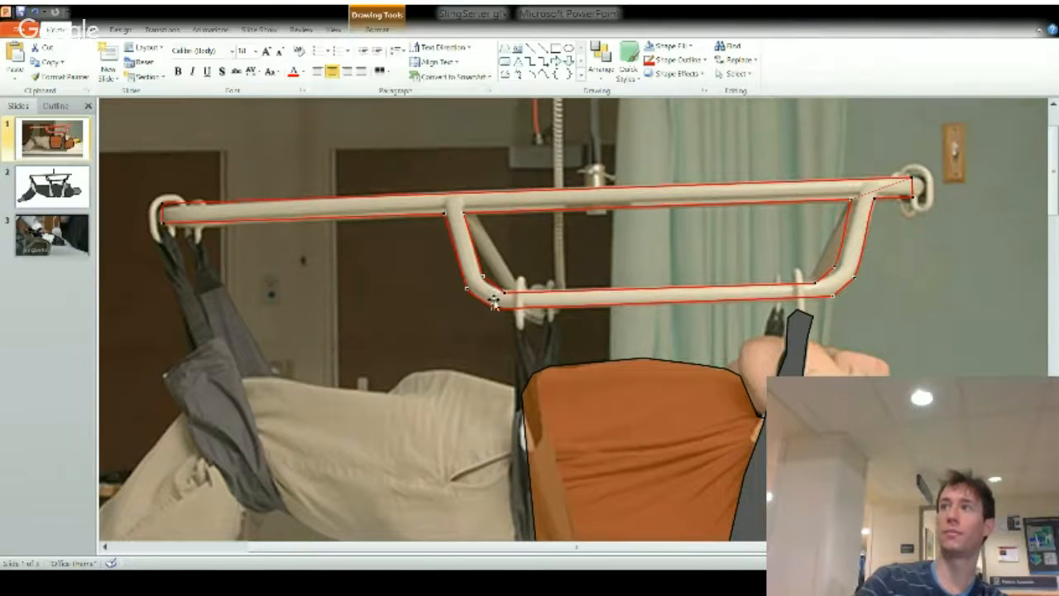
click(912, 289)
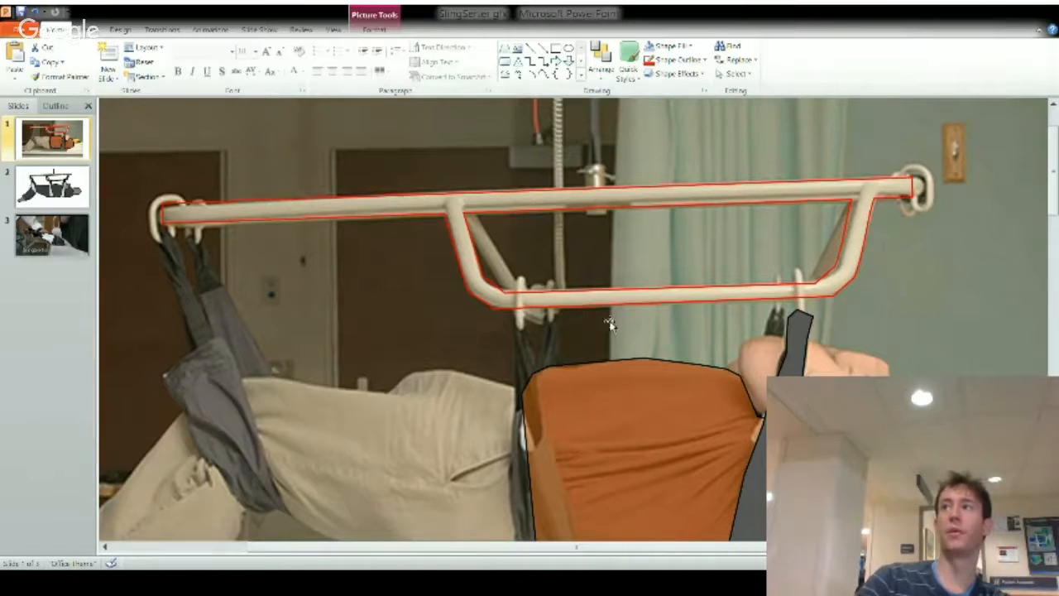
Draw a freeform shape about 1.25 inches high and 0.58 inches wide over the rear sling strap beside the gray strap.
scroll(596, 325, down, 2)
scroll(596, 323, up, 3)
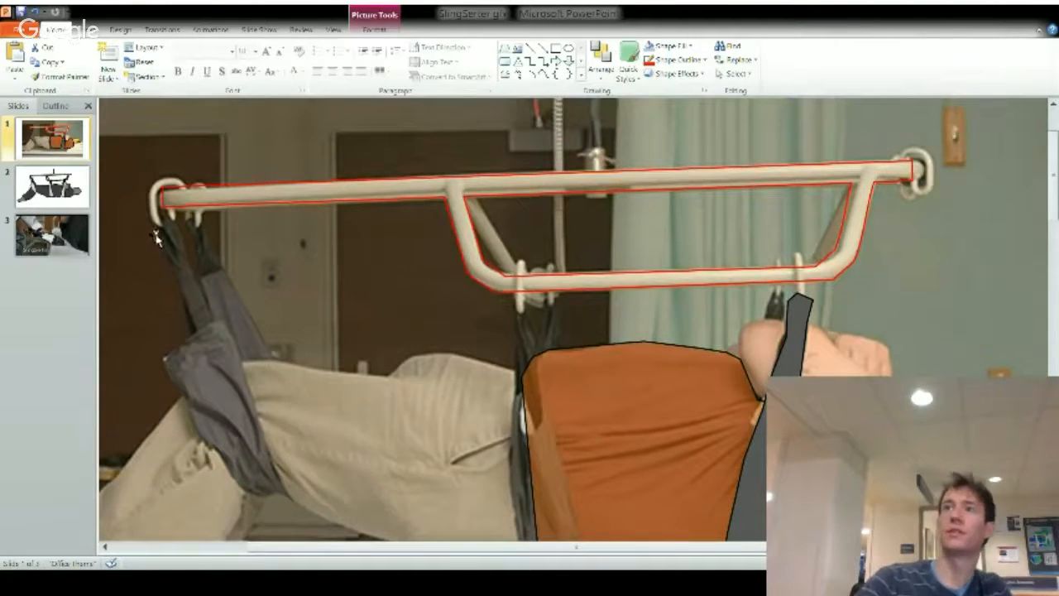
click(86, 29)
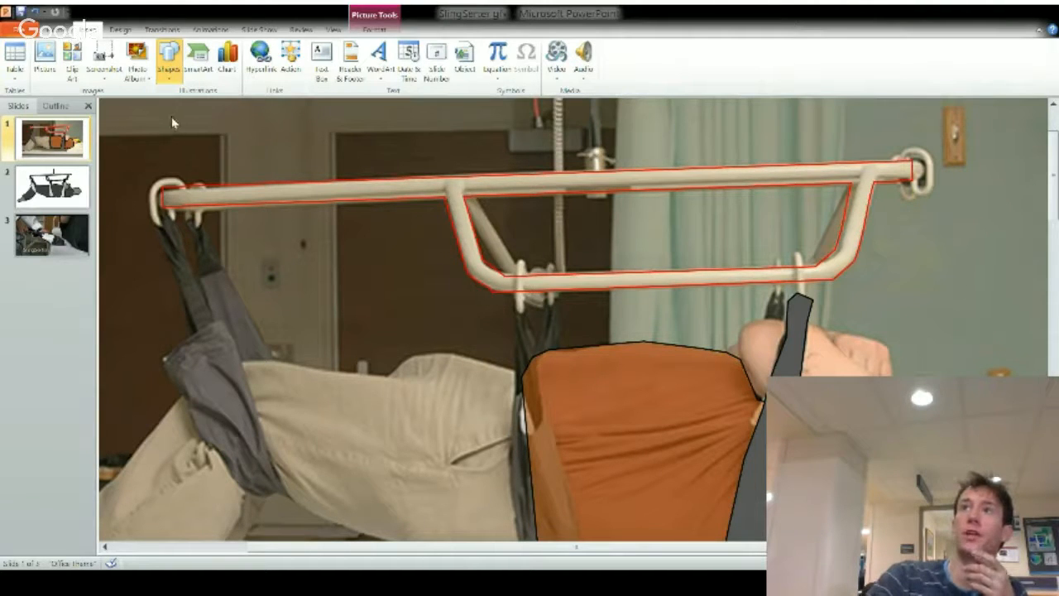
click(782, 292)
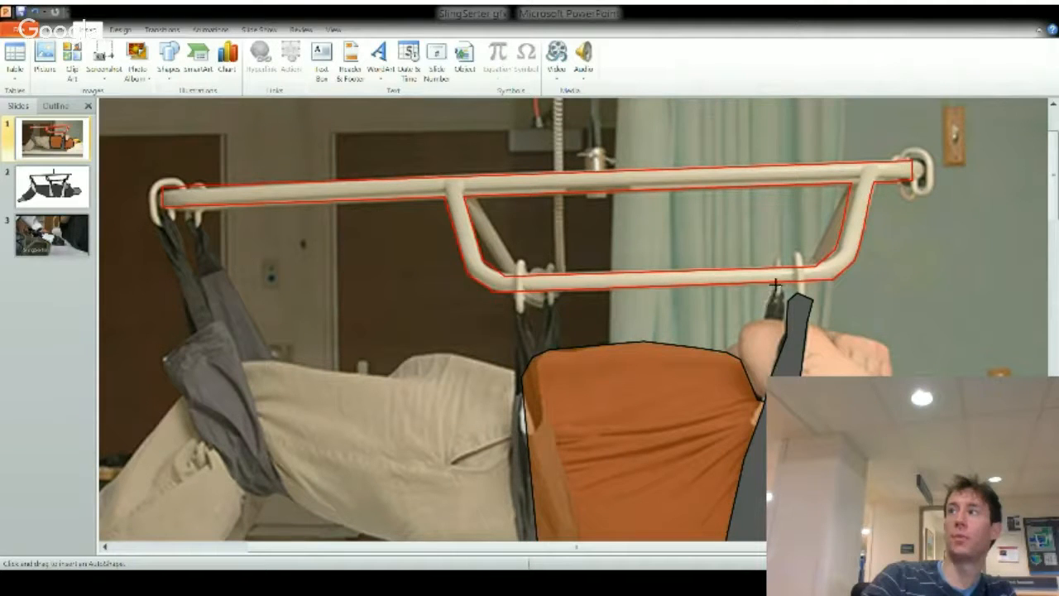
click(782, 291)
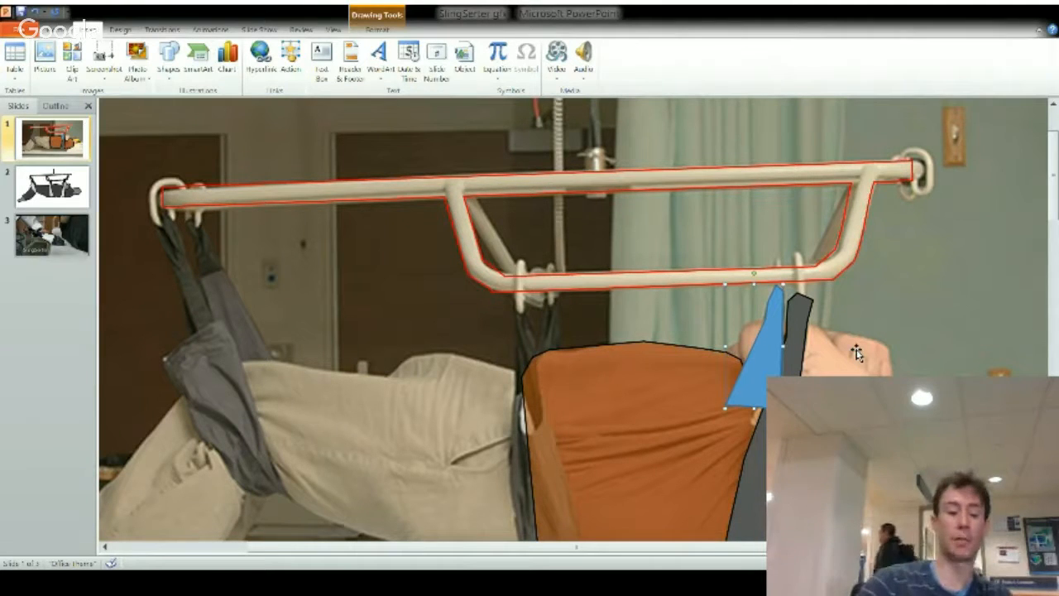
click(637, 354)
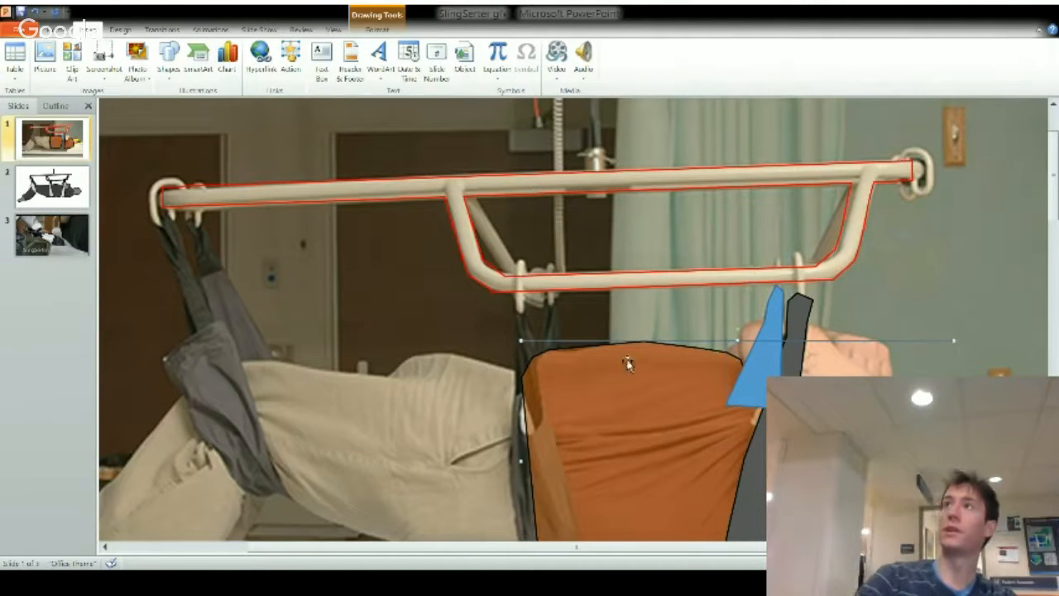
click(639, 313)
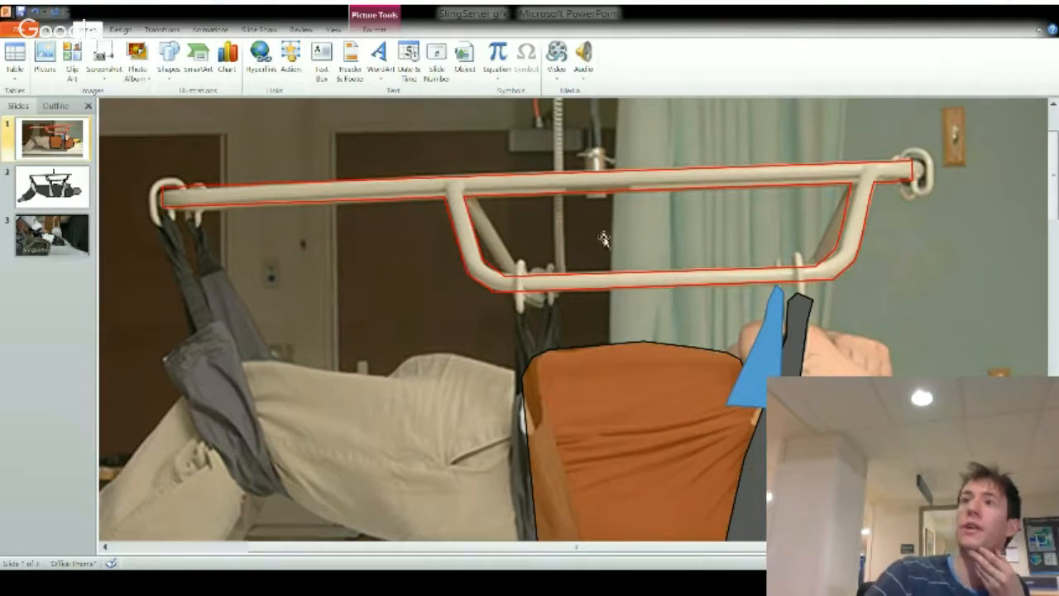
Show the list of shapes on the slide and rename the blue rear strap shape to "Top Sling, Back".
click(773, 348)
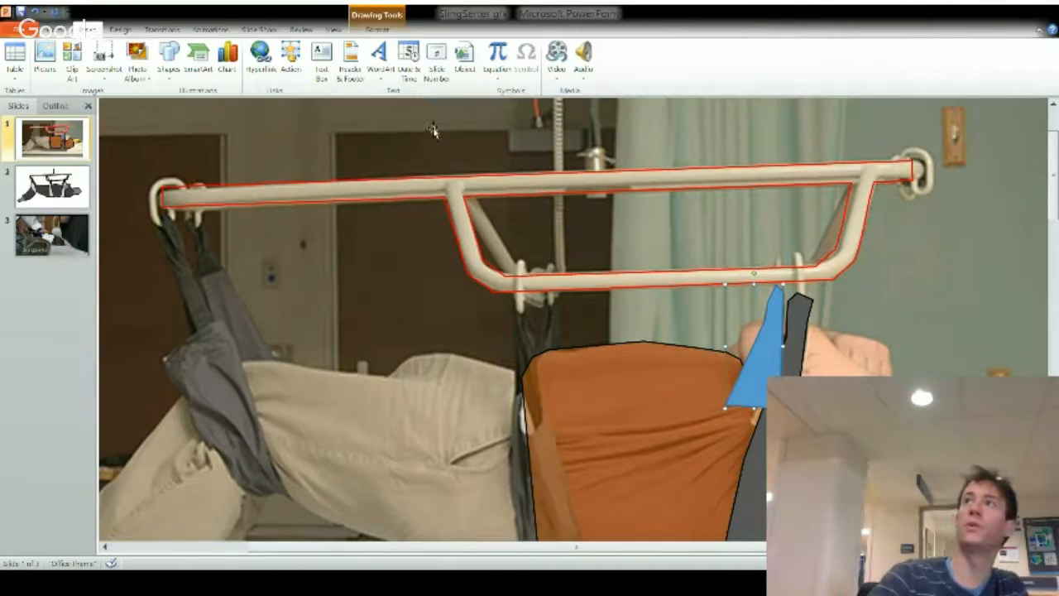
click(385, 31)
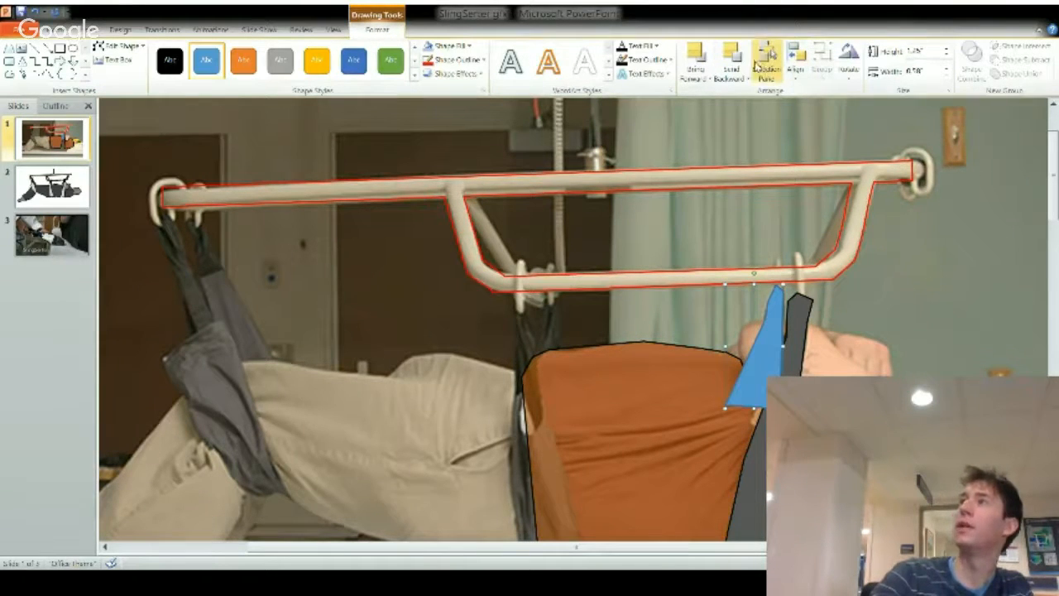
click(768, 55)
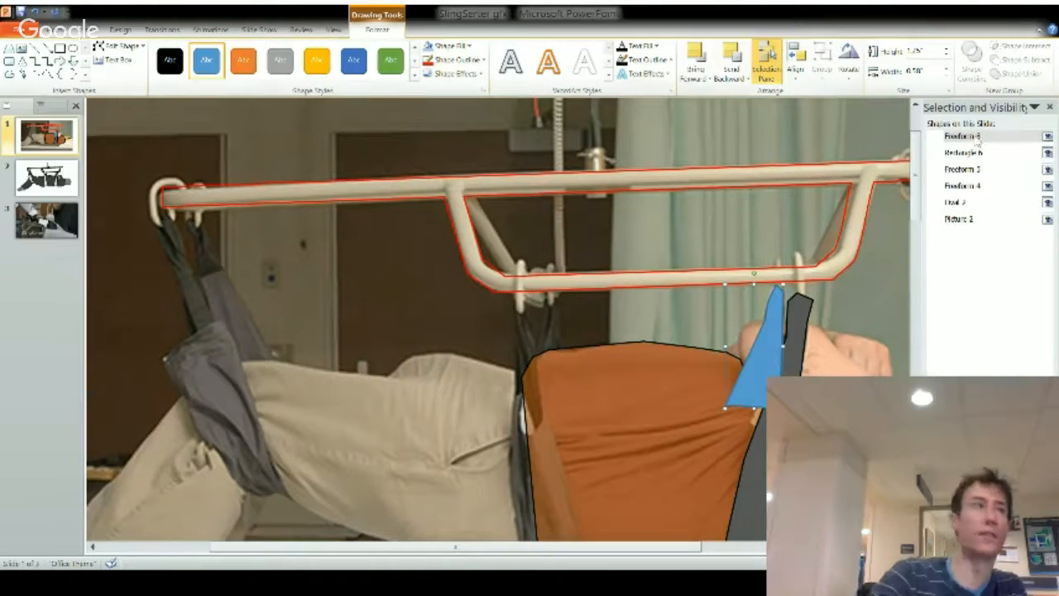
click(978, 138)
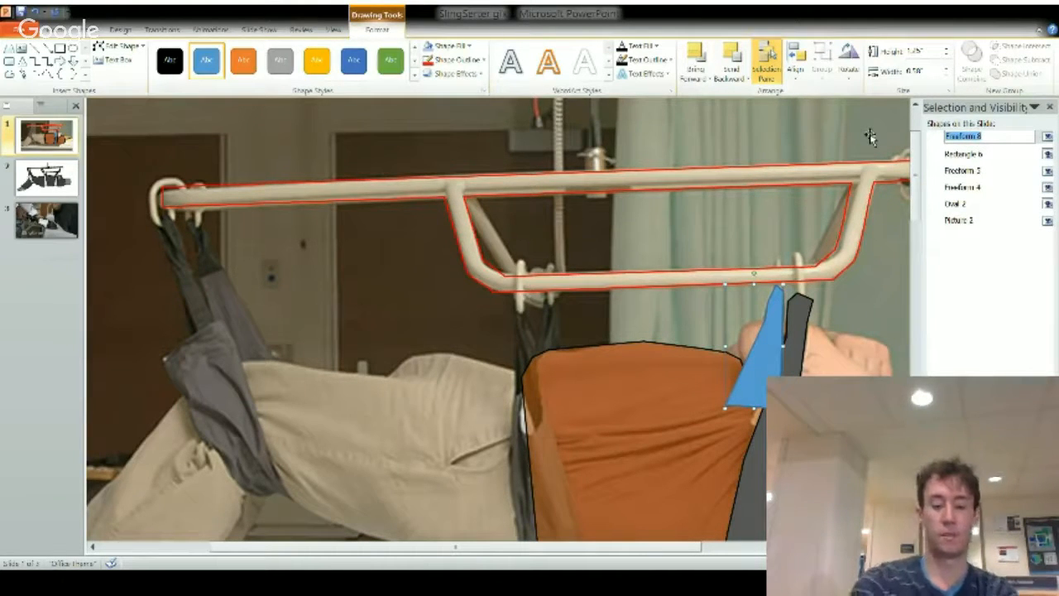
text(Top Sling, Back)
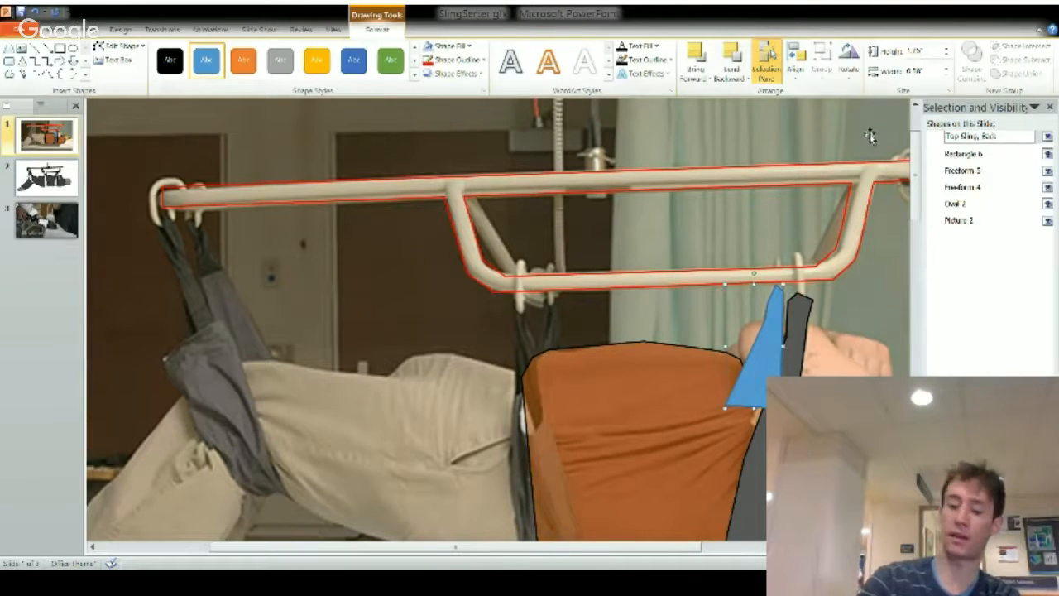
key(Return)
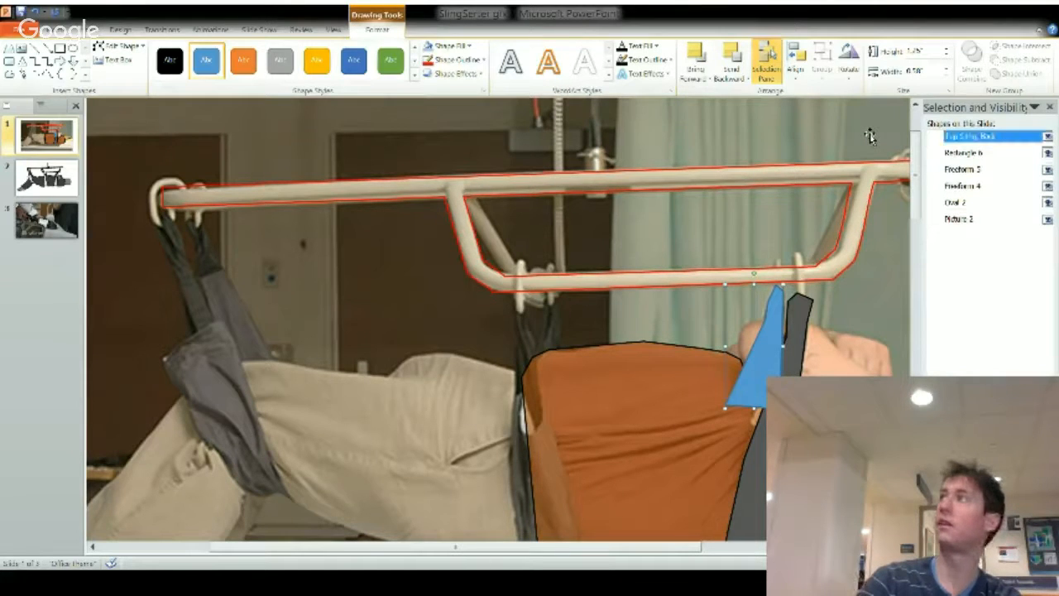
Rename the gray front strap shape to "Top Sling Front".
click(797, 361)
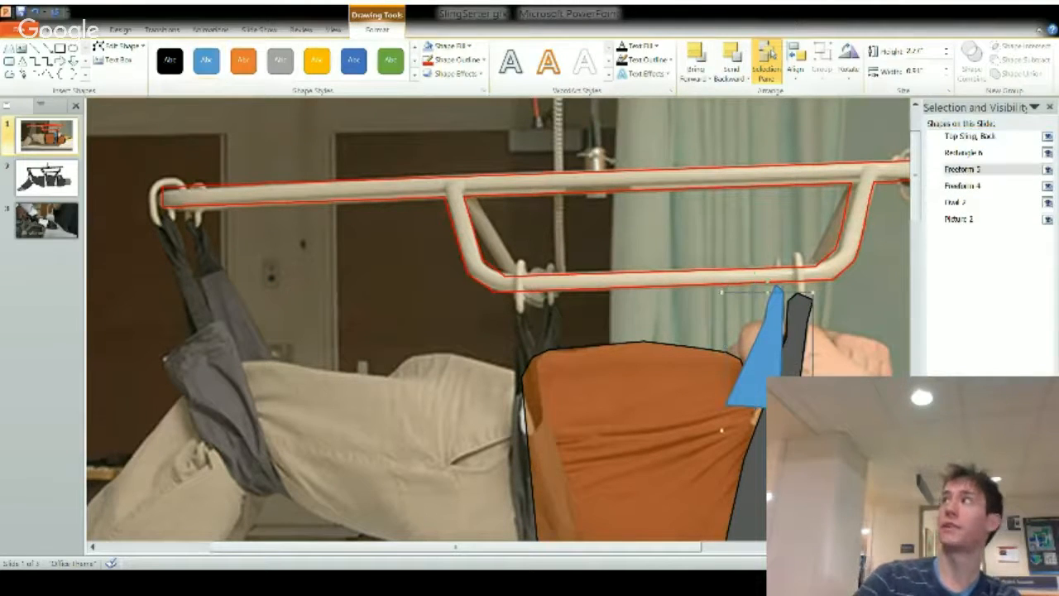
click(994, 173)
text(Top Sling Front)
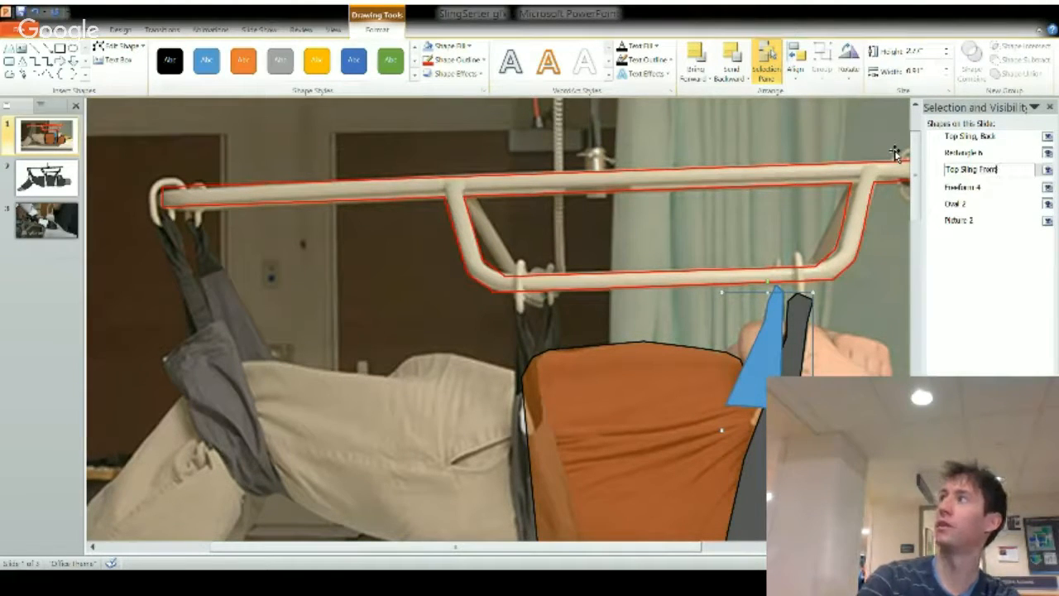
key(Return)
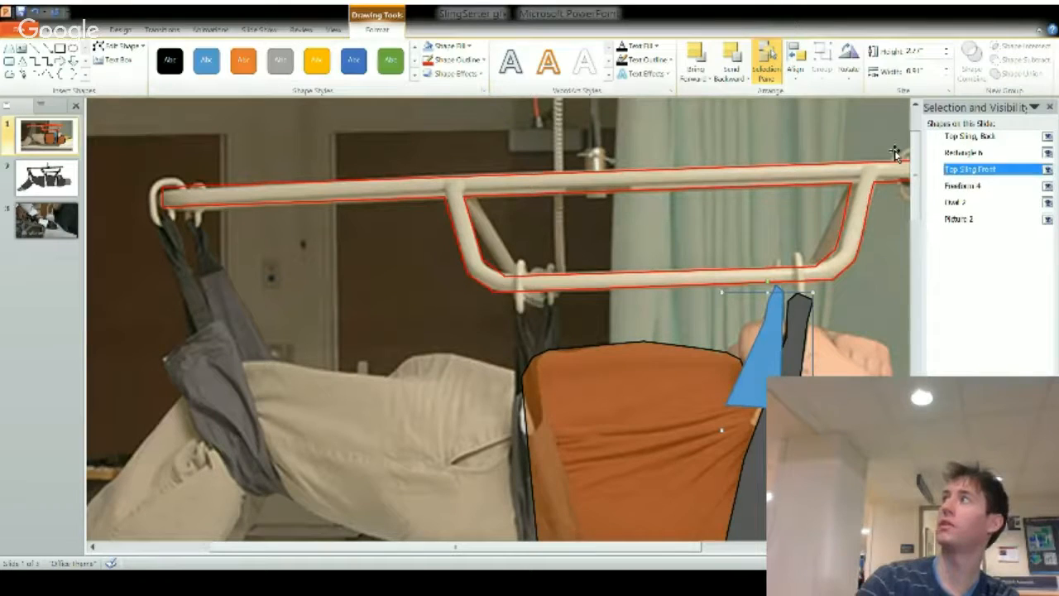
Rename the red-outlined hanger bar and frame shape to "Lift Cage".
click(839, 166)
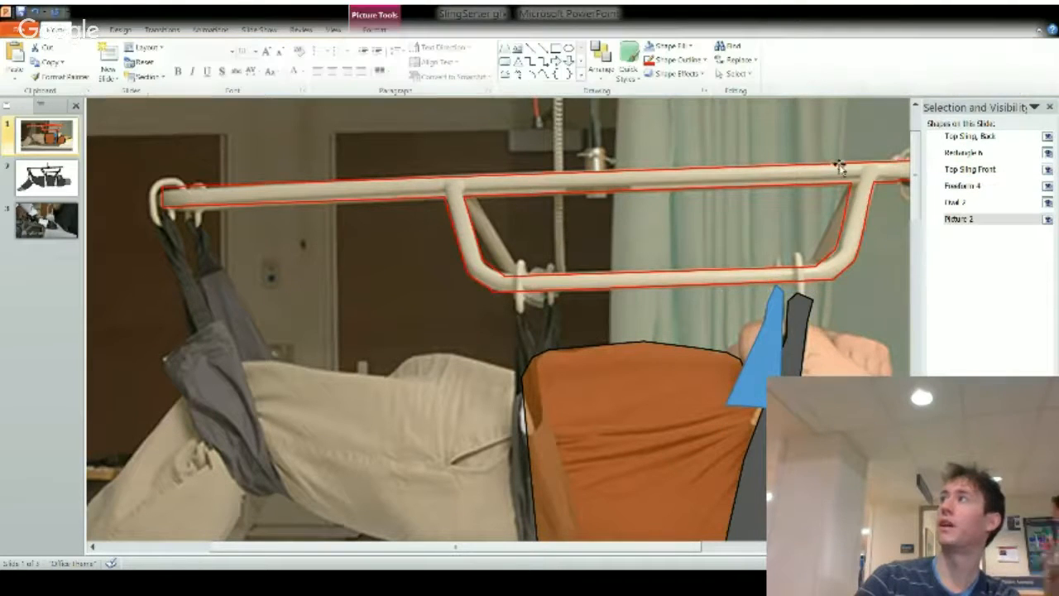
click(948, 220)
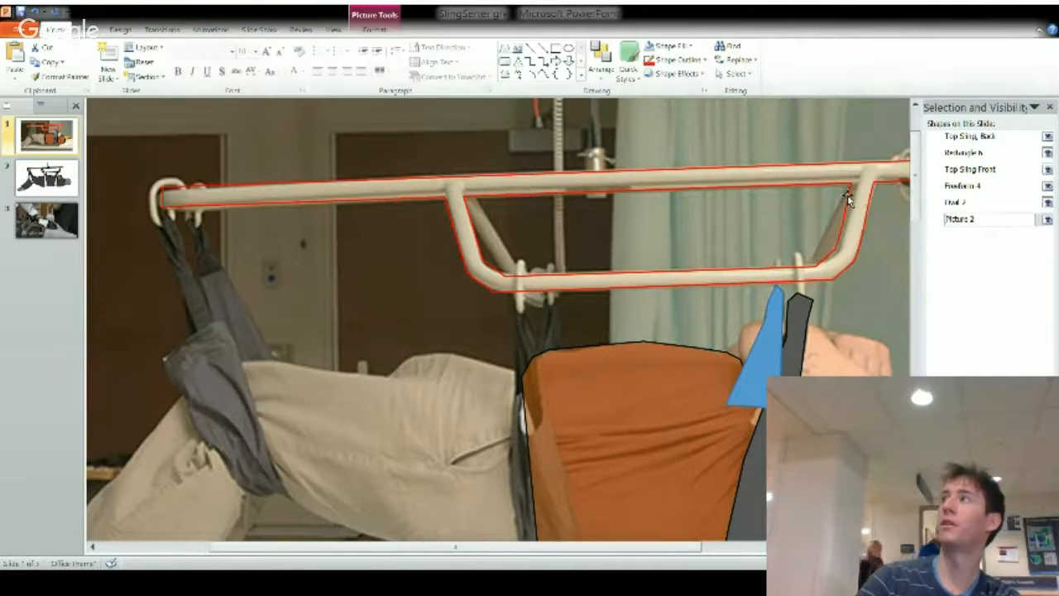
click(851, 196)
click(982, 152)
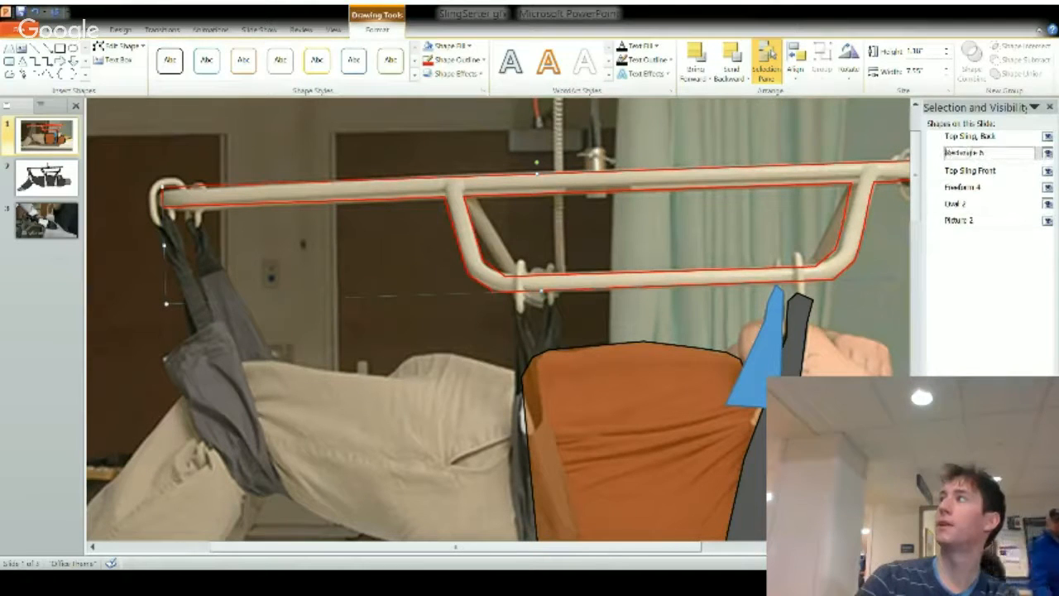
text(Lift Cage)
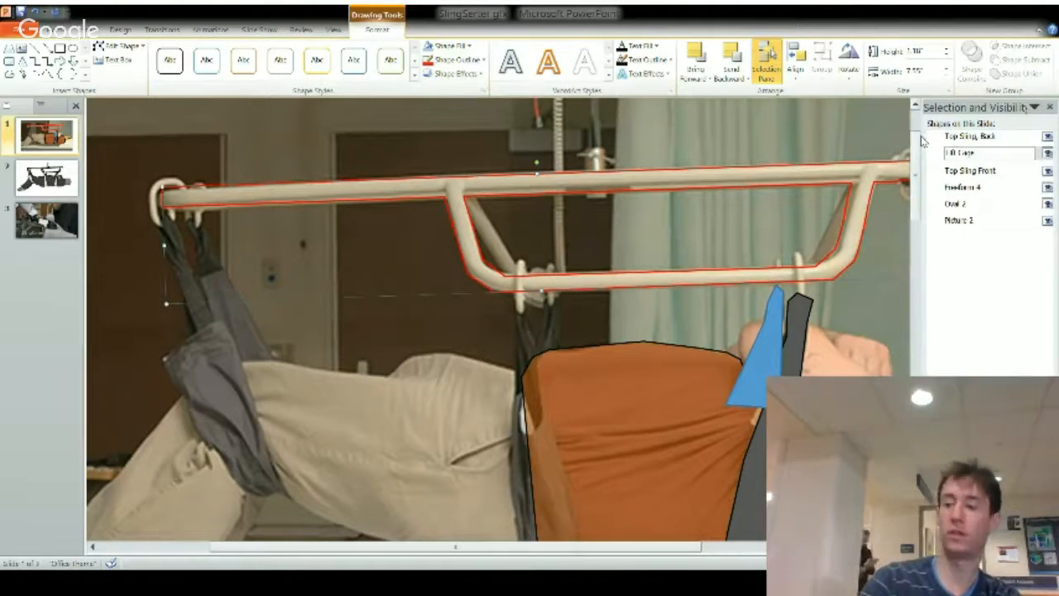
key(Return)
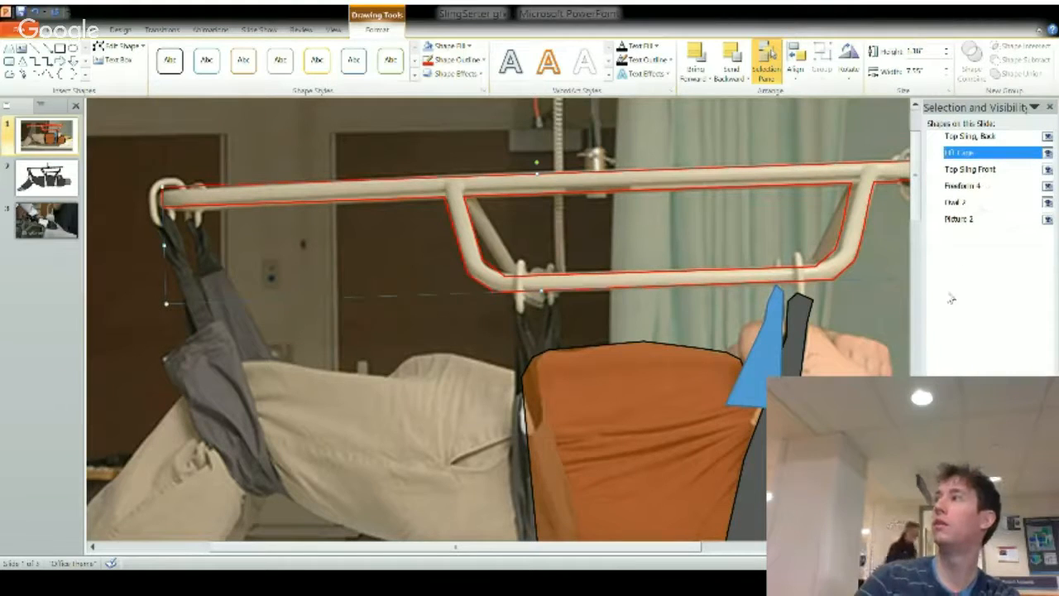
Rename the orange torso shape to "T Shirt".
click(963, 186)
click(960, 185)
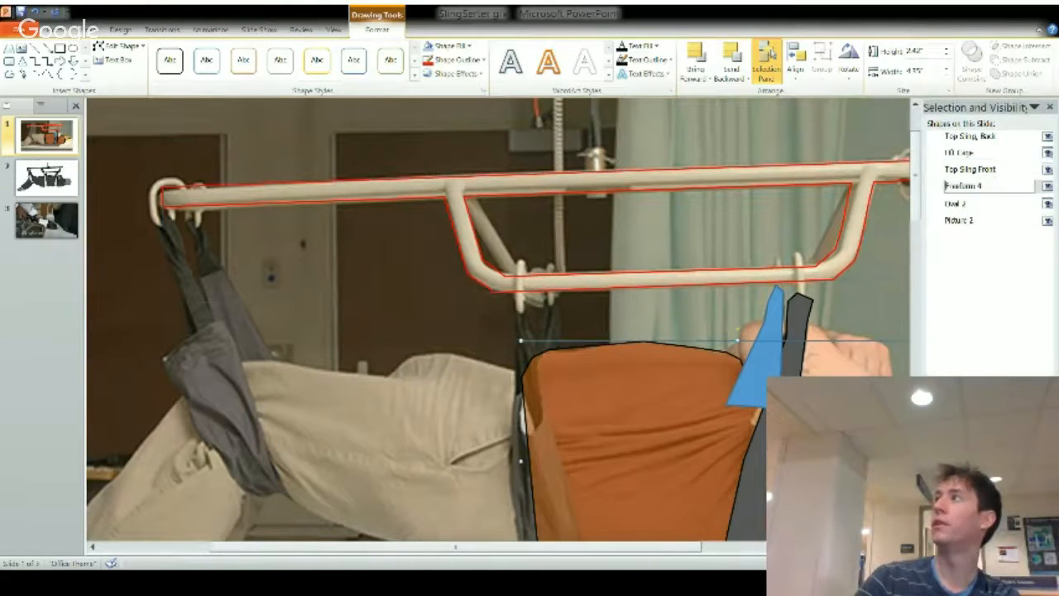
key(BackSpace)
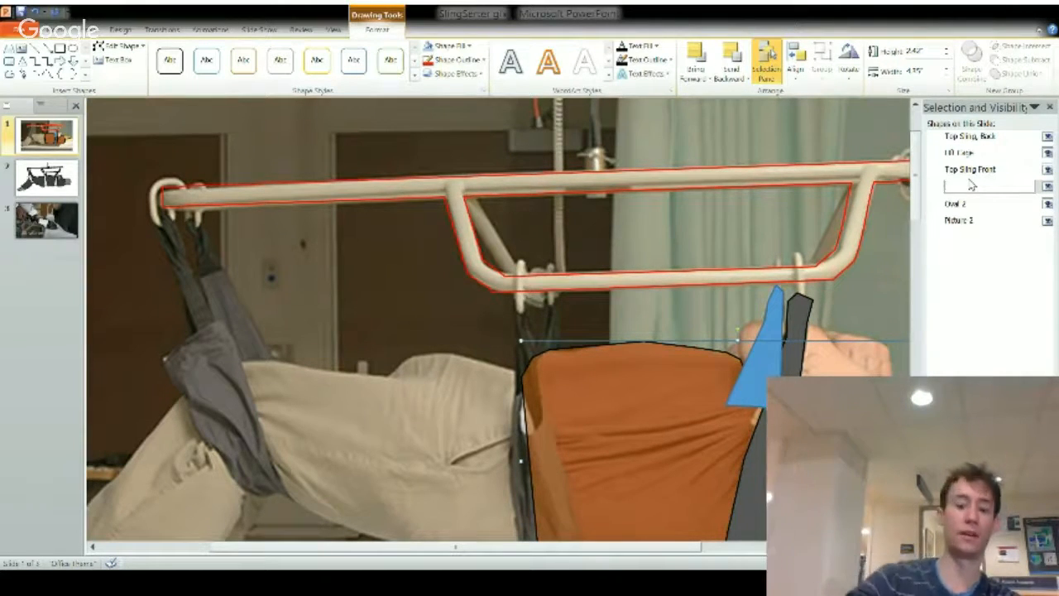
text(Shirt)
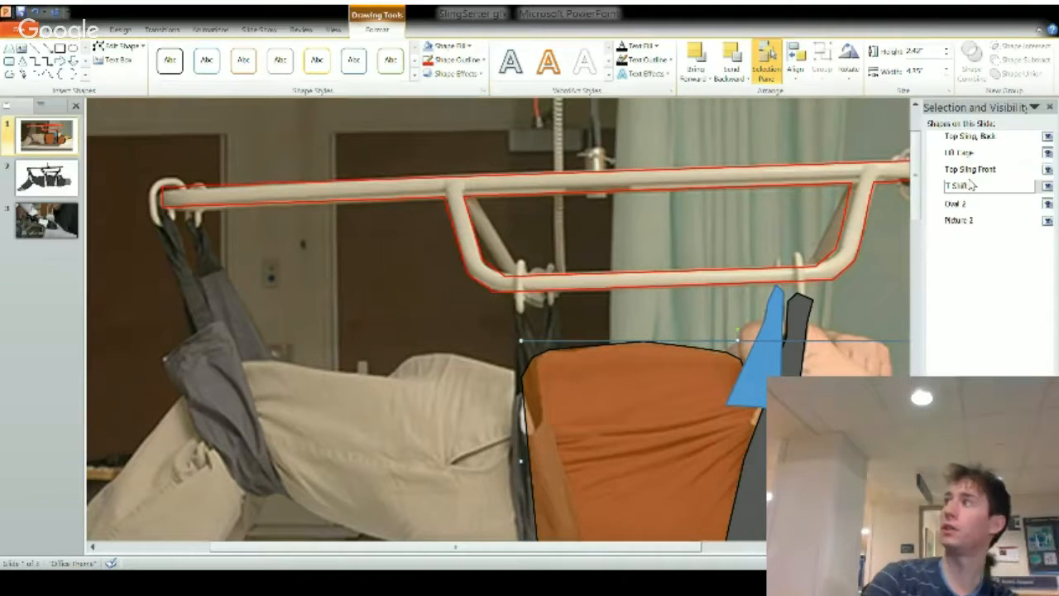
key(Return)
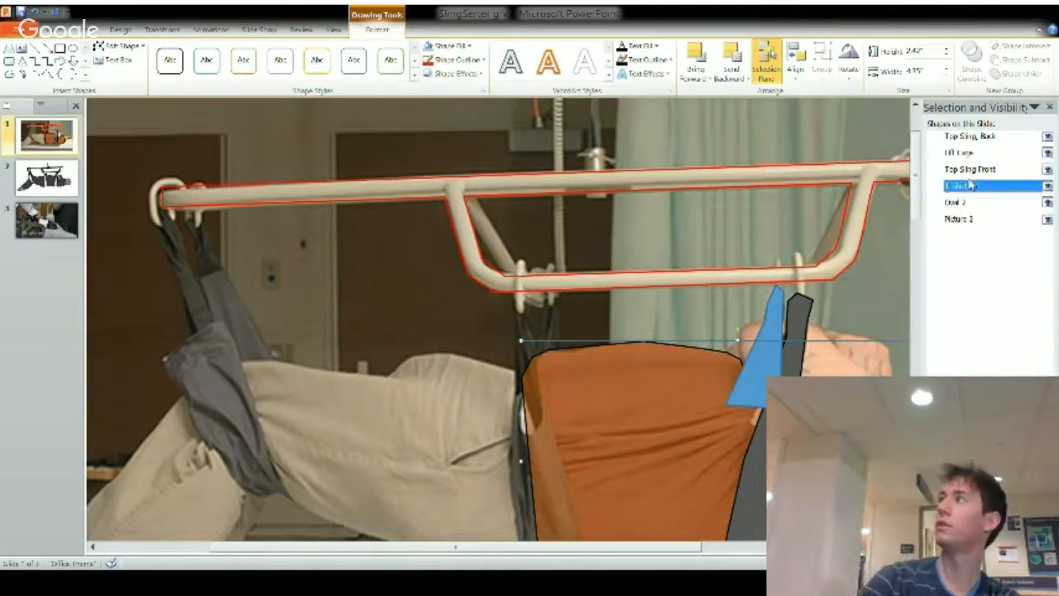
Rename the yellow outline around the patient's head to "Head".
click(964, 201)
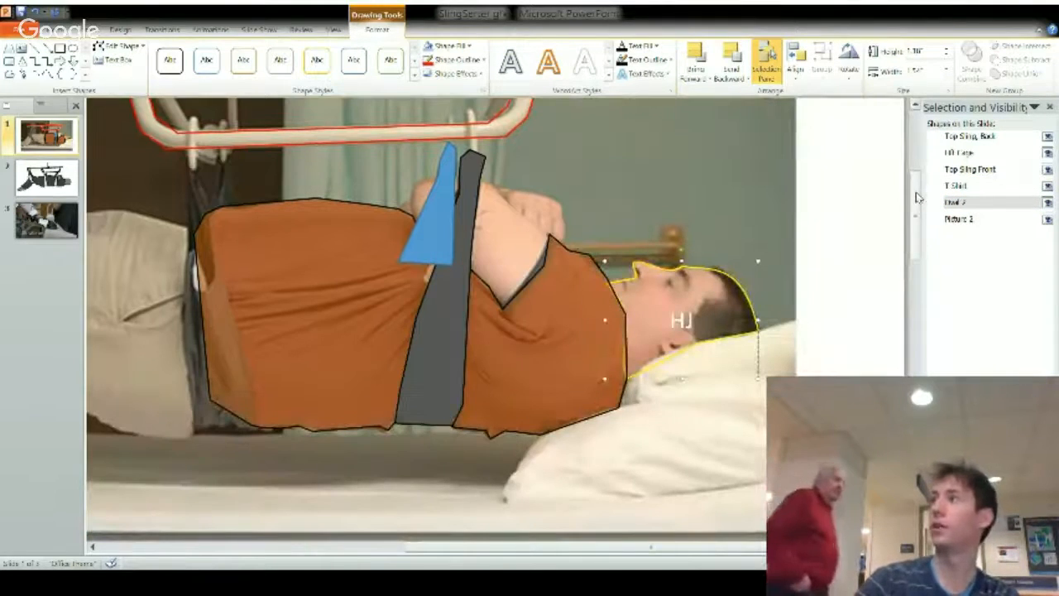
click(964, 202)
drag(970, 203, 901, 204)
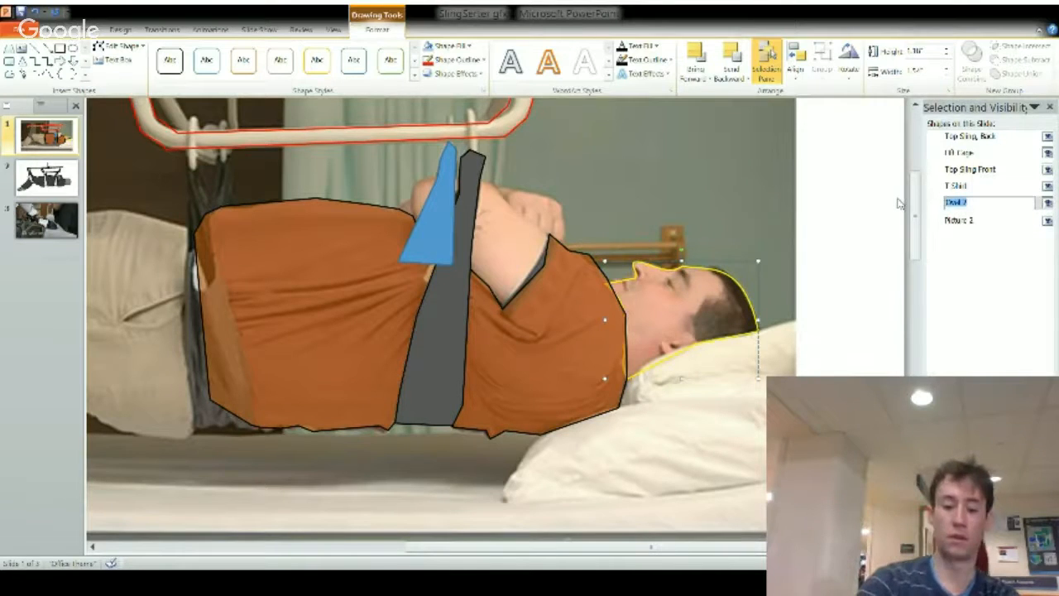
text(Head)
key(Return)
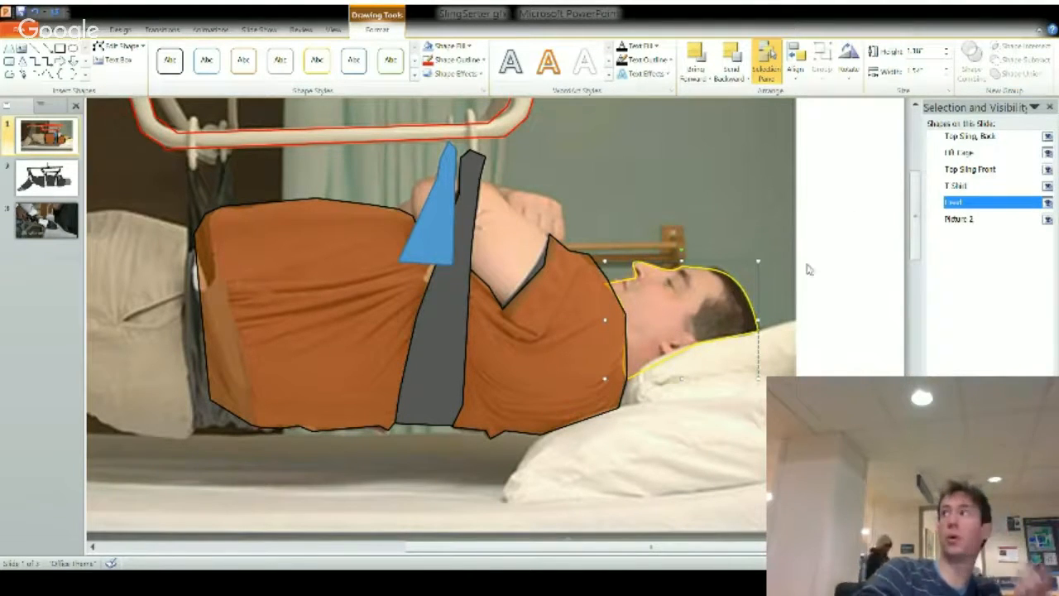
Hide the T Shirt shape briefly and show it again, and do the same with the background photo.
click(1048, 186)
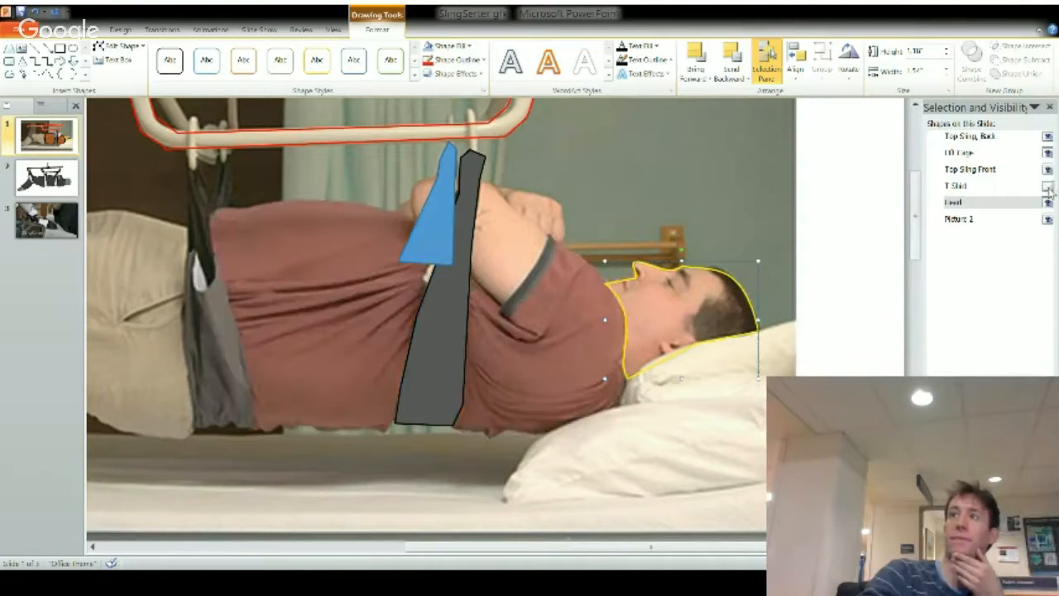
click(1048, 186)
click(1048, 219)
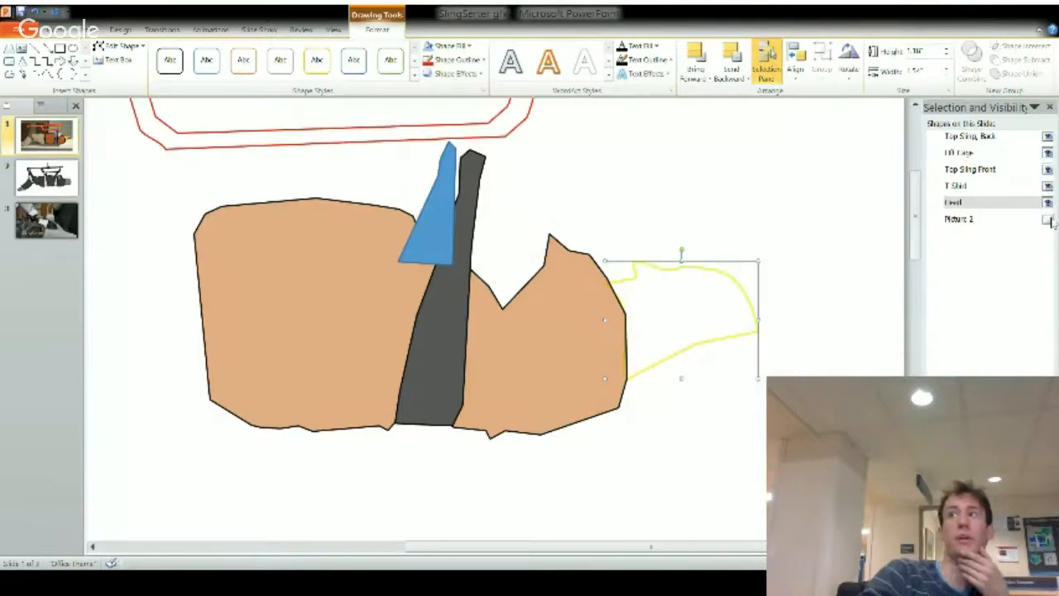
click(1047, 219)
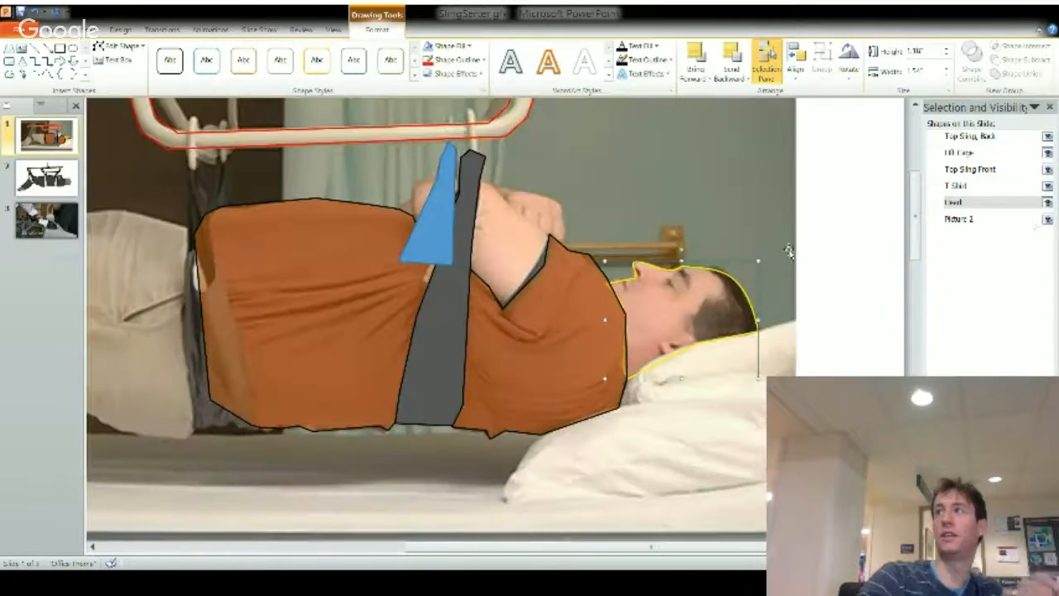
Copy the gray fill and black outline formatting from the front sling strap onto the blue rear strap.
click(418, 246)
click(452, 301)
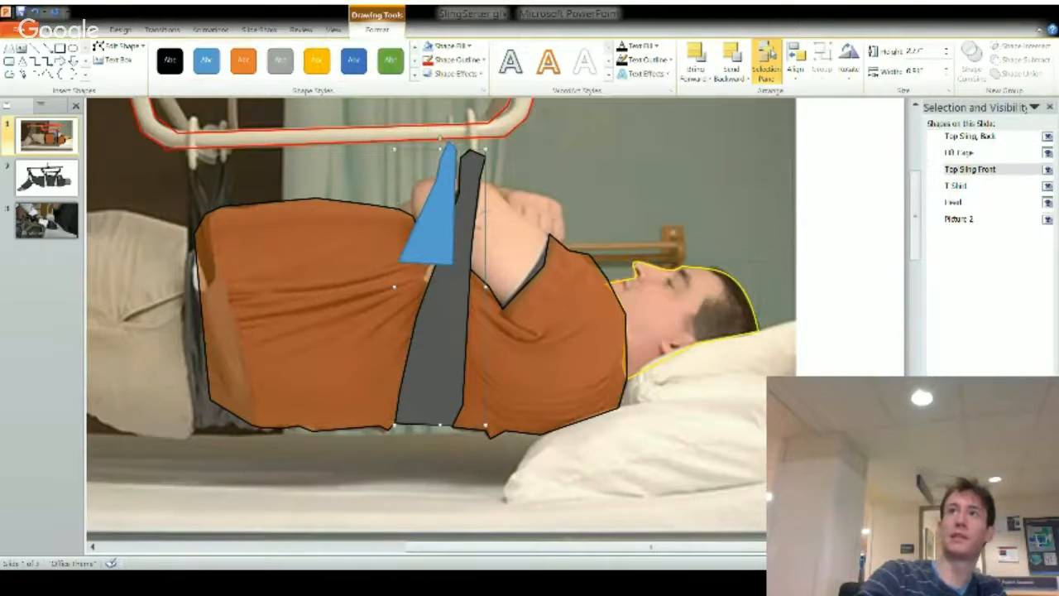
click(58, 30)
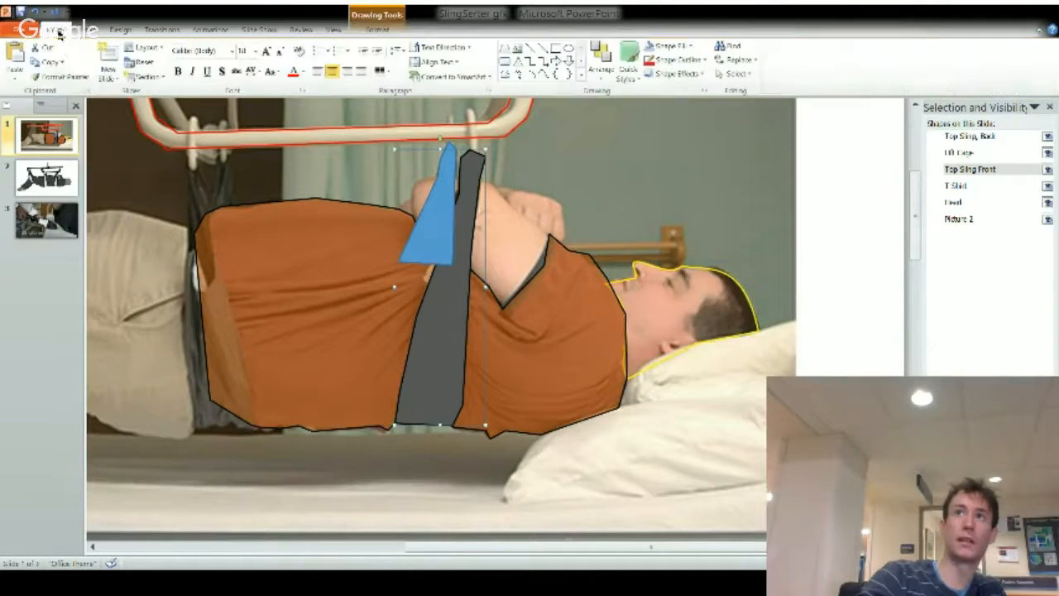
click(53, 78)
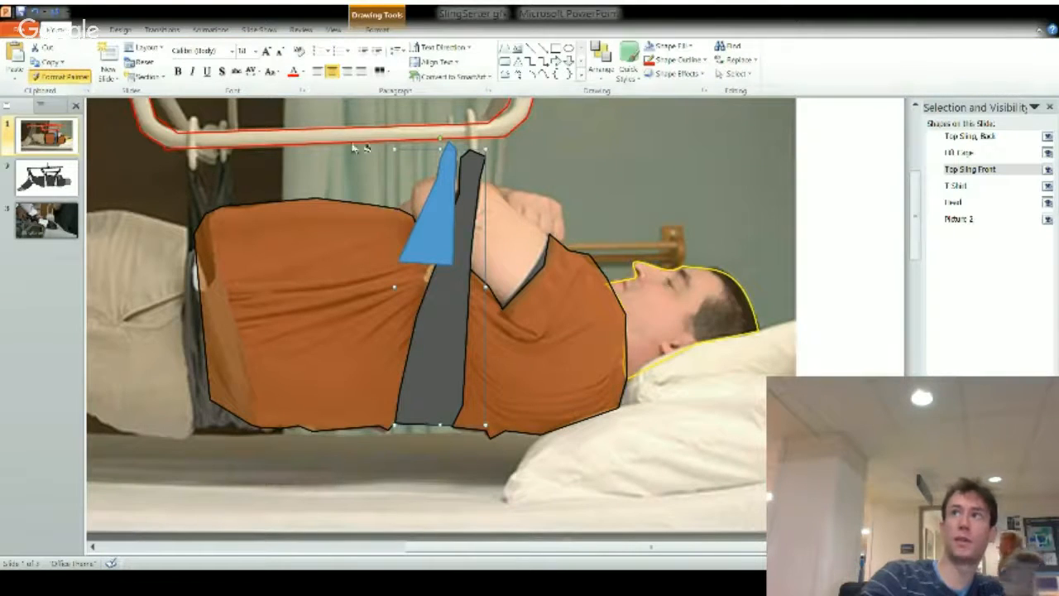
click(443, 228)
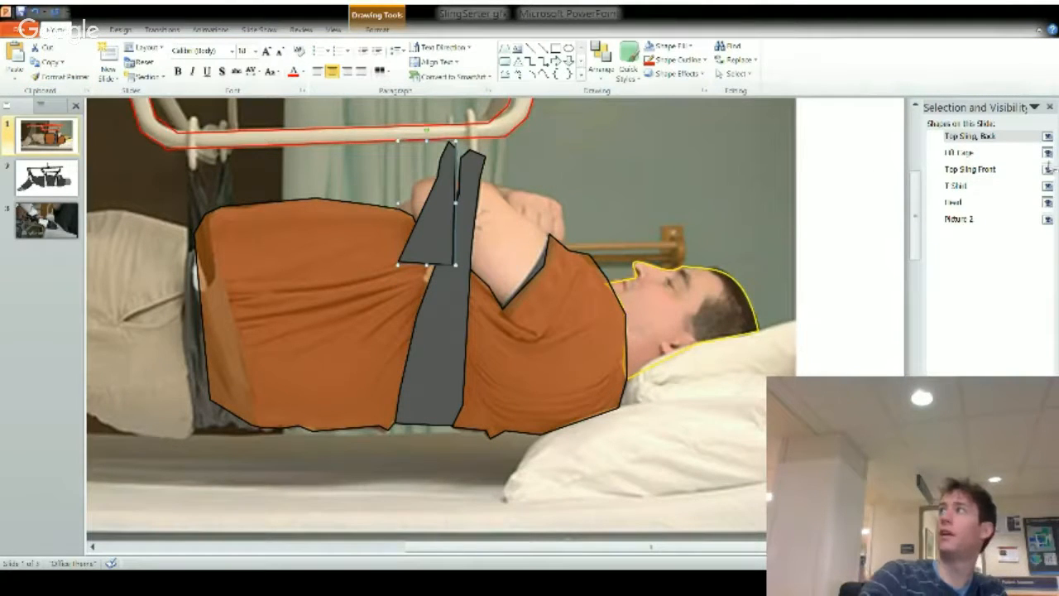
Send the rear sling strap backward until it lies behind the T Shirt and Head shapes, directly above the photo.
click(1042, 538)
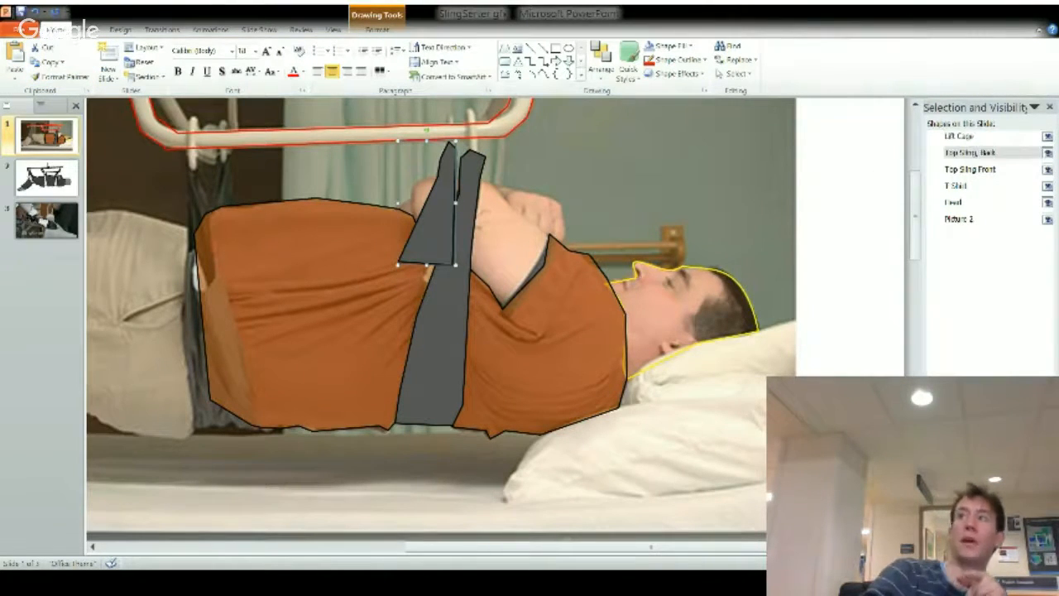
click(1042, 538)
click(1042, 538)
click(1042, 538)
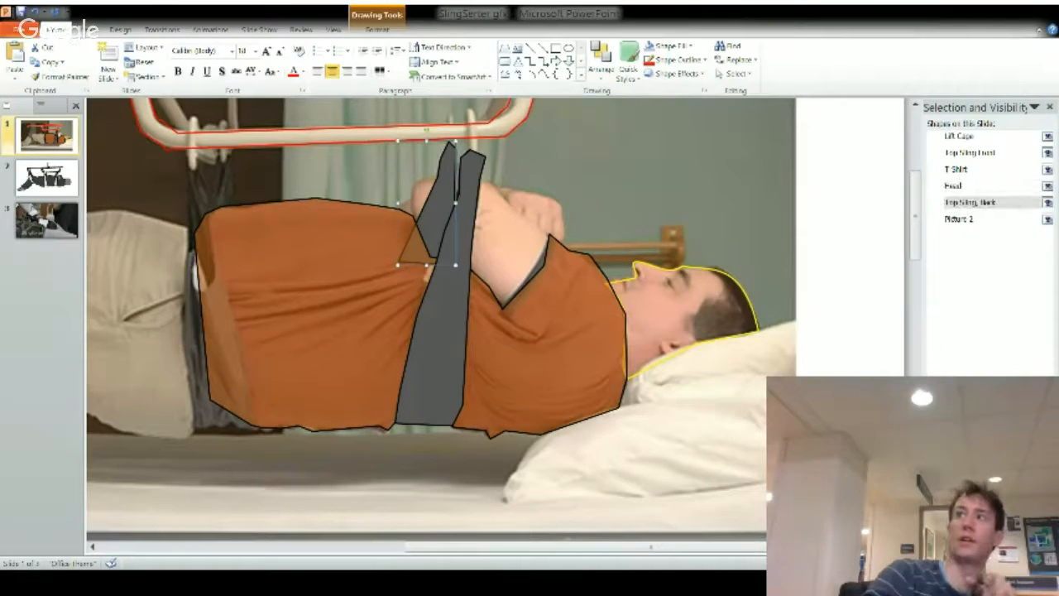
Give the T Shirt shape a solid light green fill.
click(520, 368)
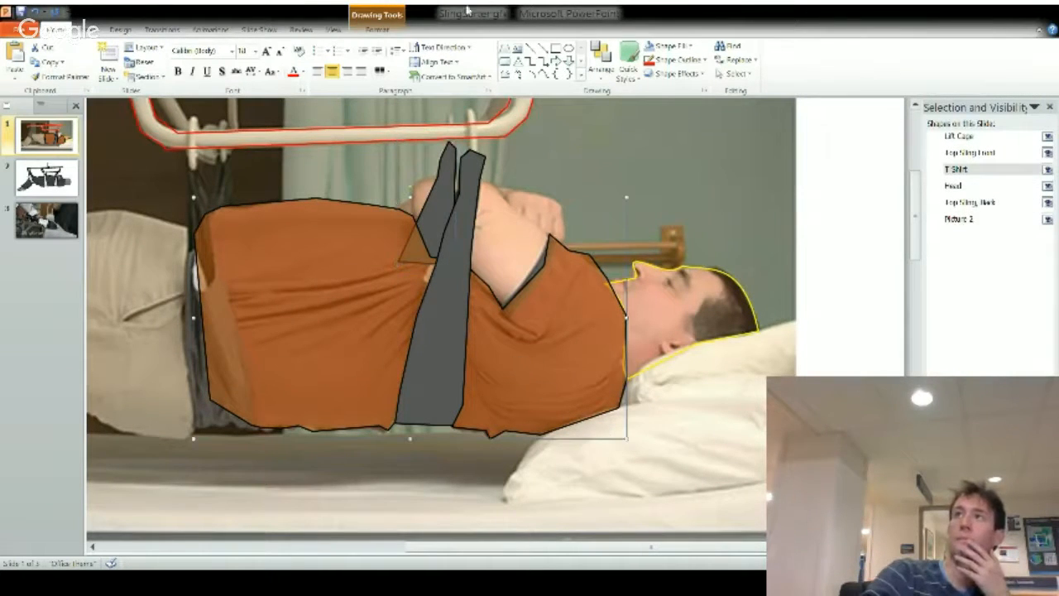
click(376, 29)
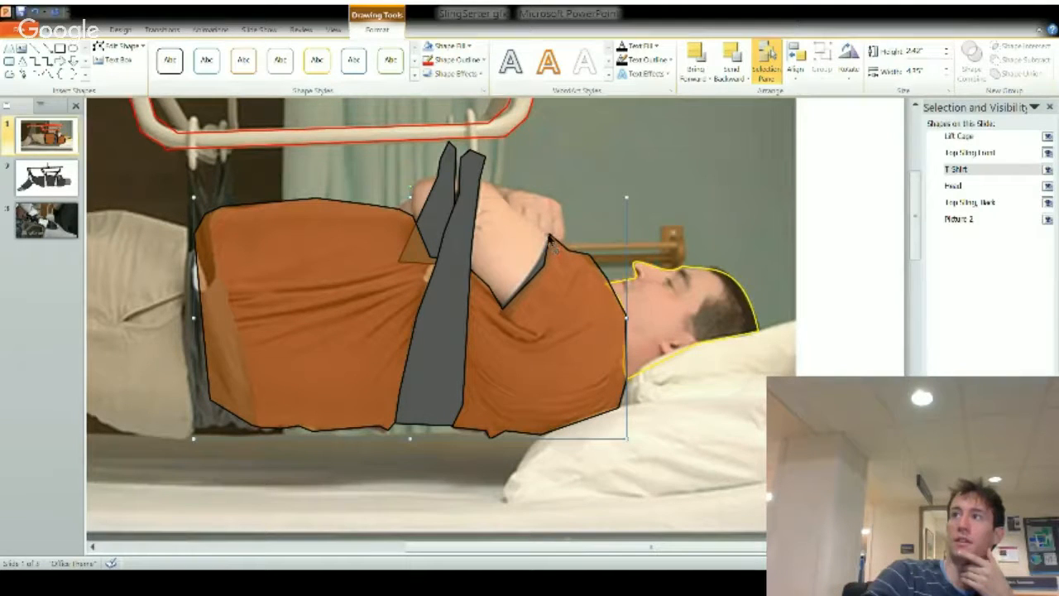
key(ctrl+z)
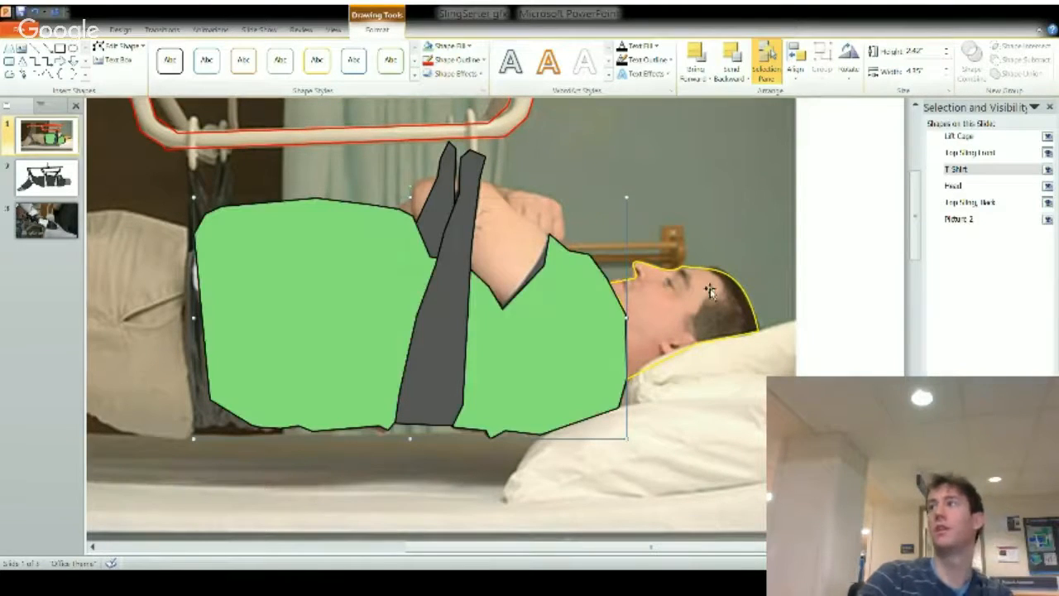
Give the Head shape a solid gray fill and a black outline.
click(697, 269)
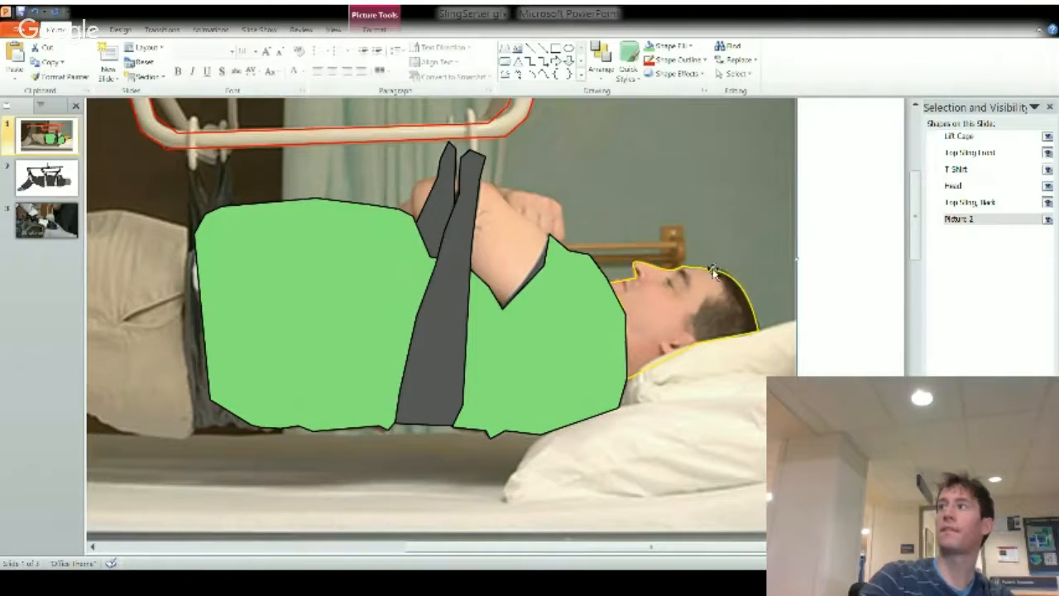
click(714, 272)
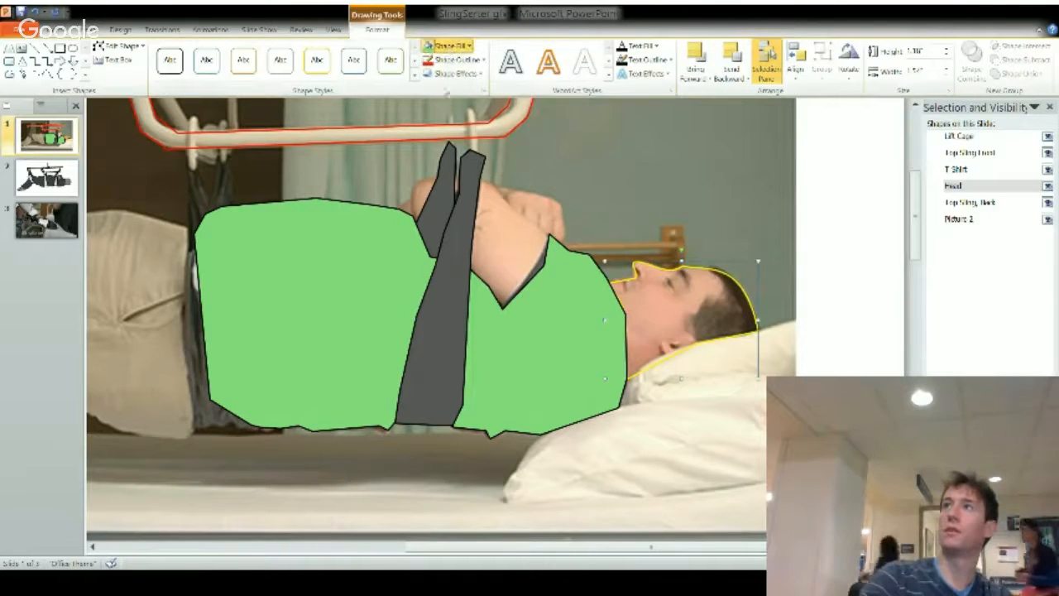
click(445, 45)
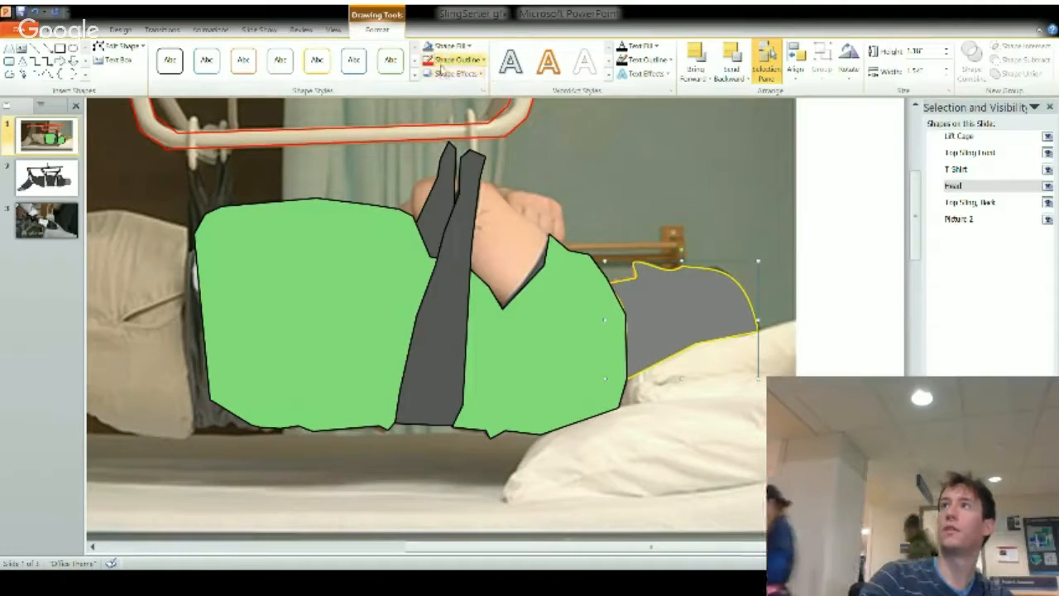
click(439, 59)
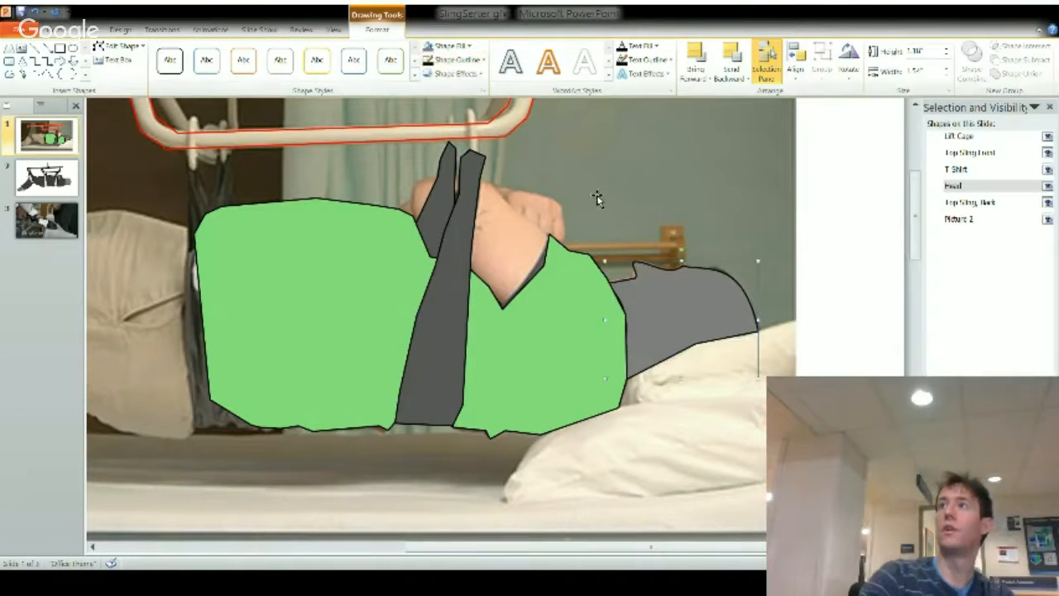
Trace a closed freeform around the patient's folded arms and hands, overlapping the T Shirt shape.
scroll(473, 229, up, 2)
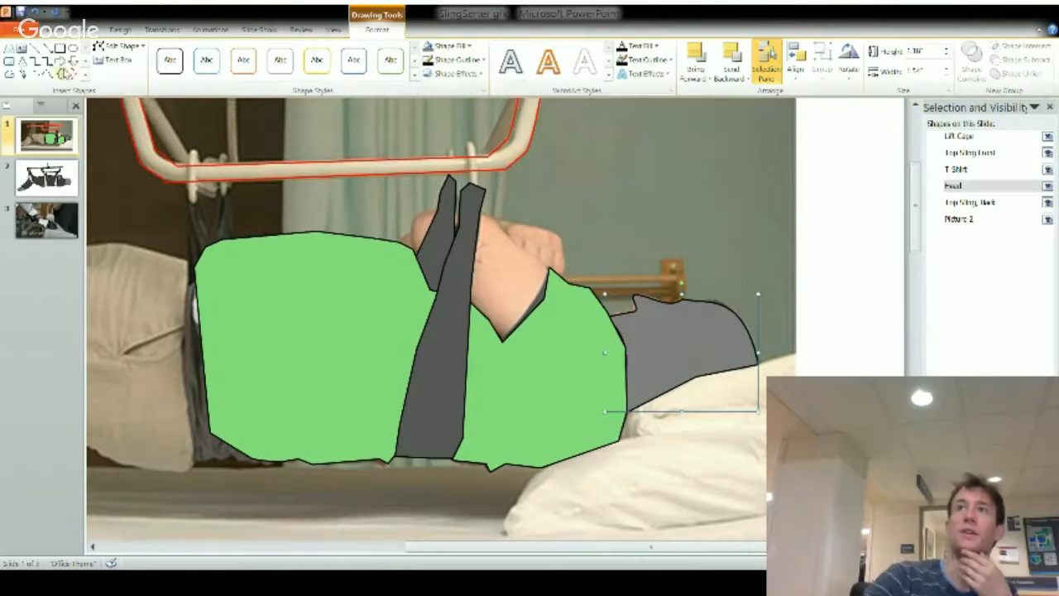
click(10, 74)
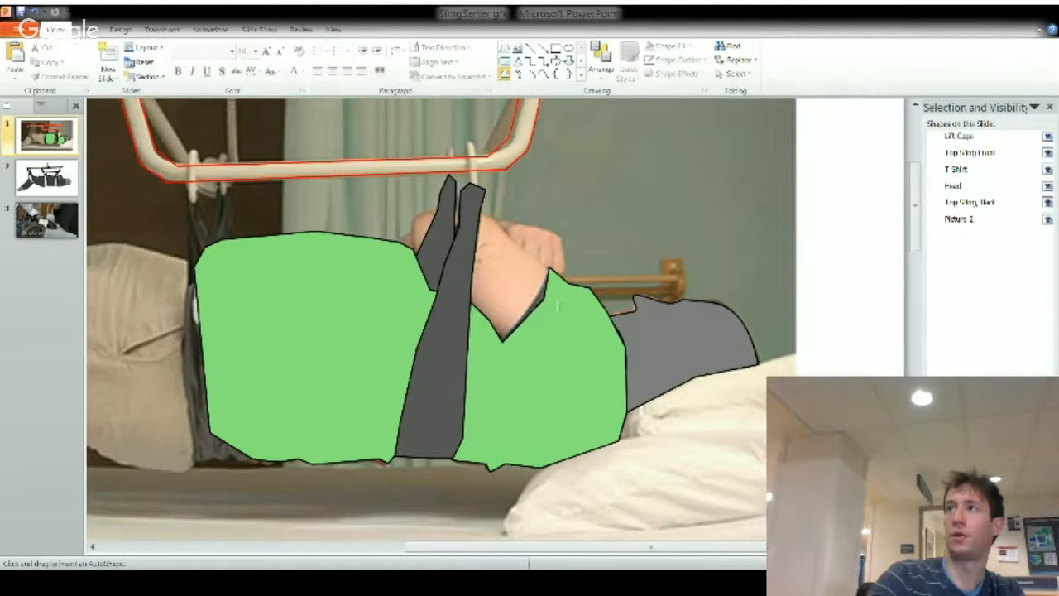
click(402, 242)
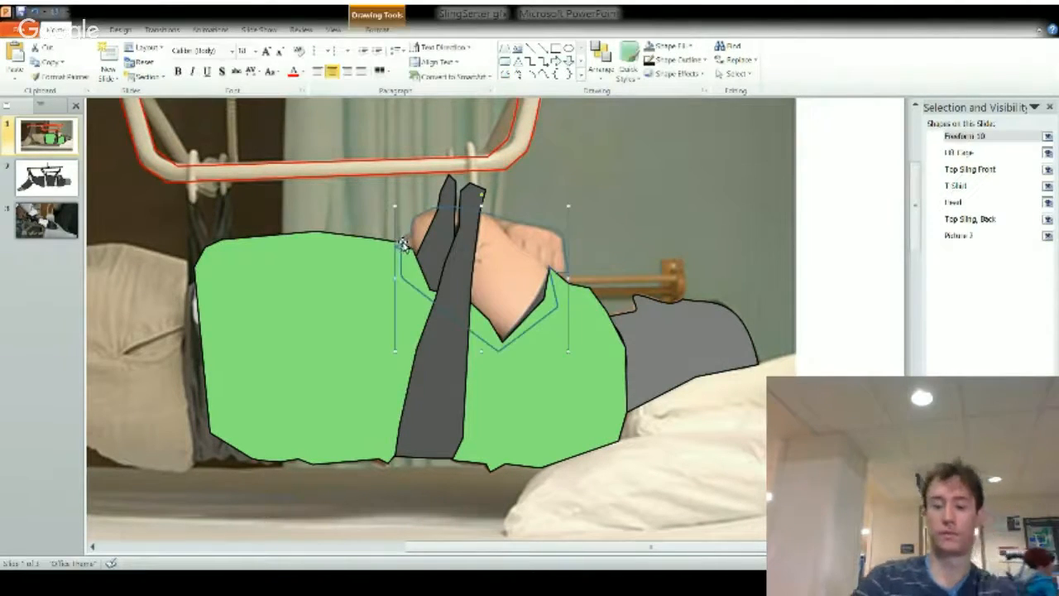
click(404, 244)
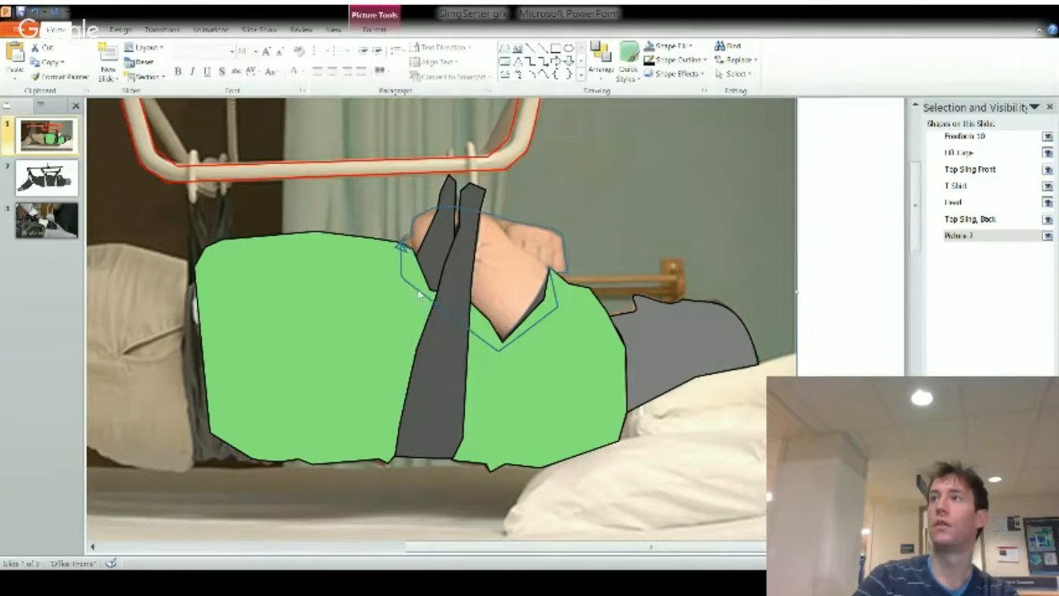
key(Delete)
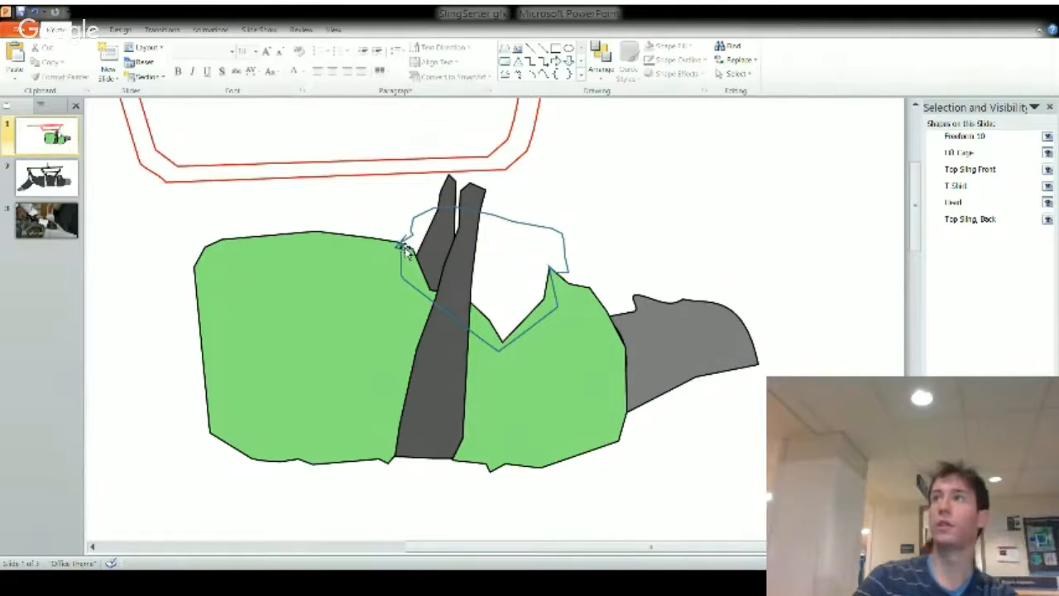
key(ctrl+z)
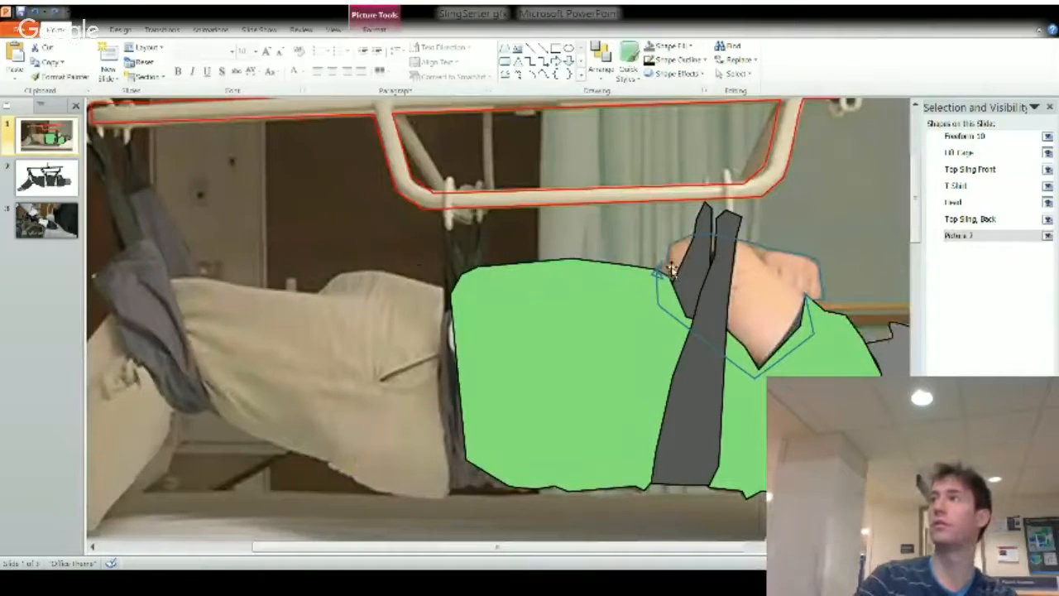
Edit the points of the traced arms shape to tidy the corner beside the elbow where its outline starts and ends.
click(665, 275)
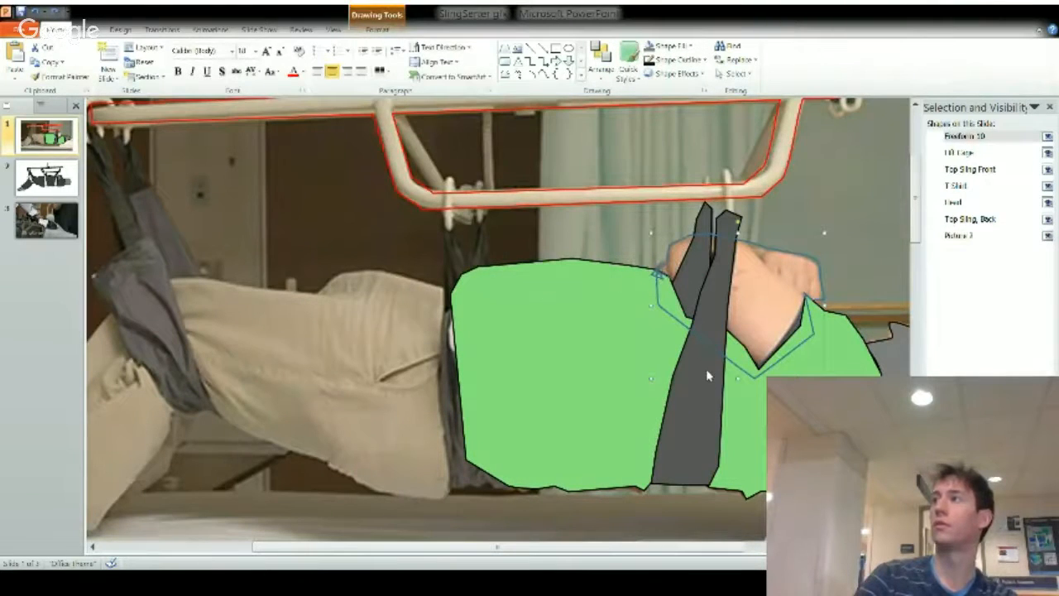
click(706, 371)
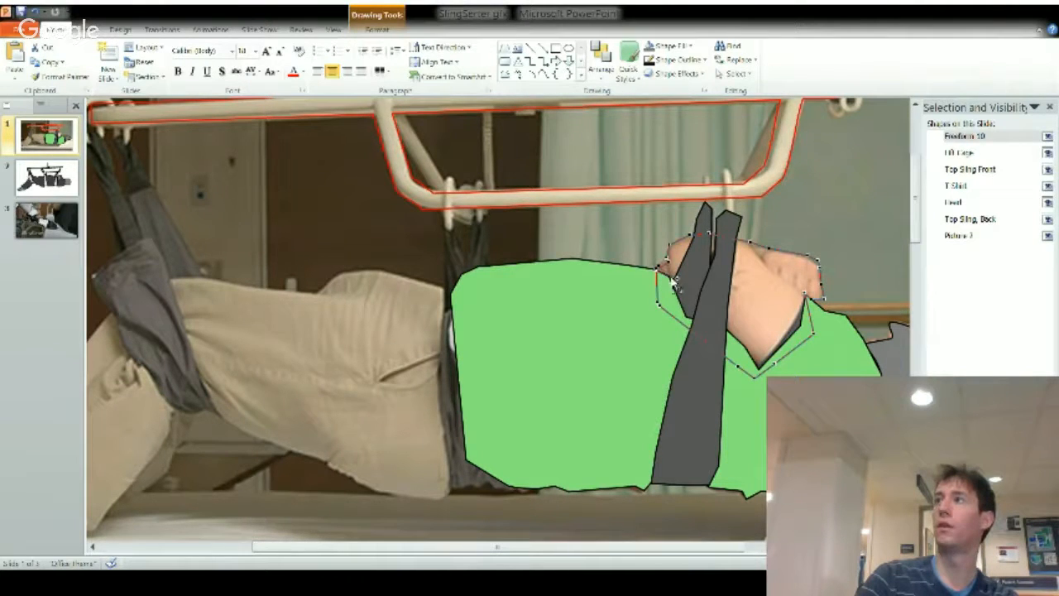
click(638, 283)
click(654, 281)
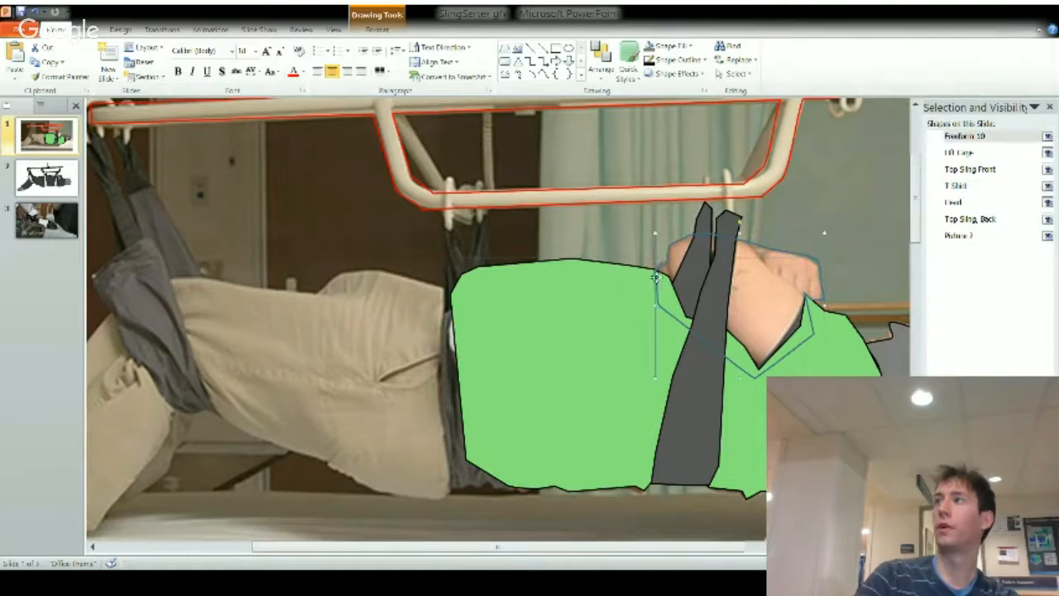
Give the traced arms shape a gray fill and black outline, and rename it Arms.
click(381, 31)
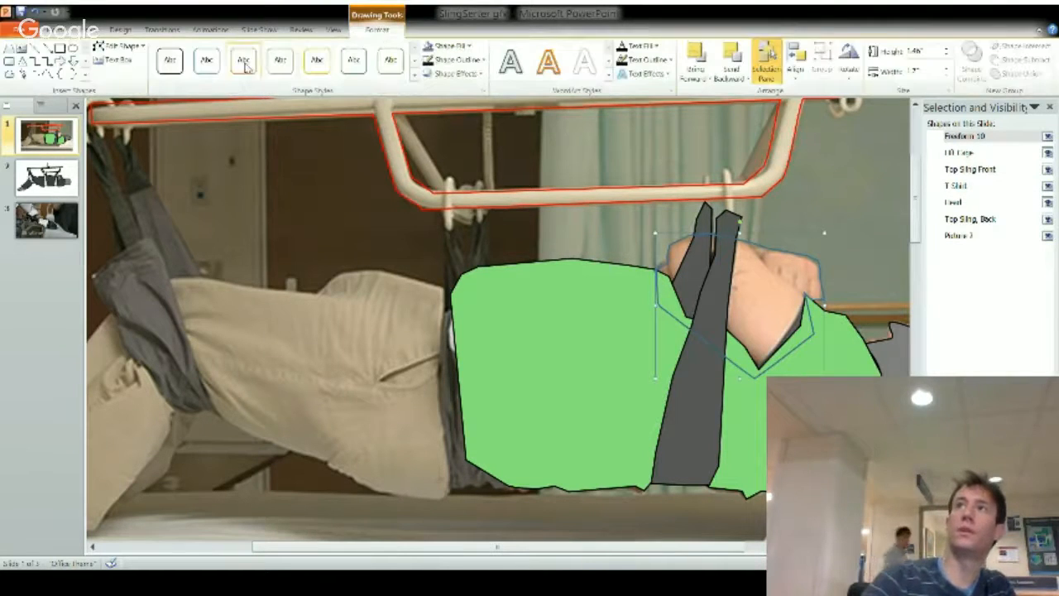
click(429, 47)
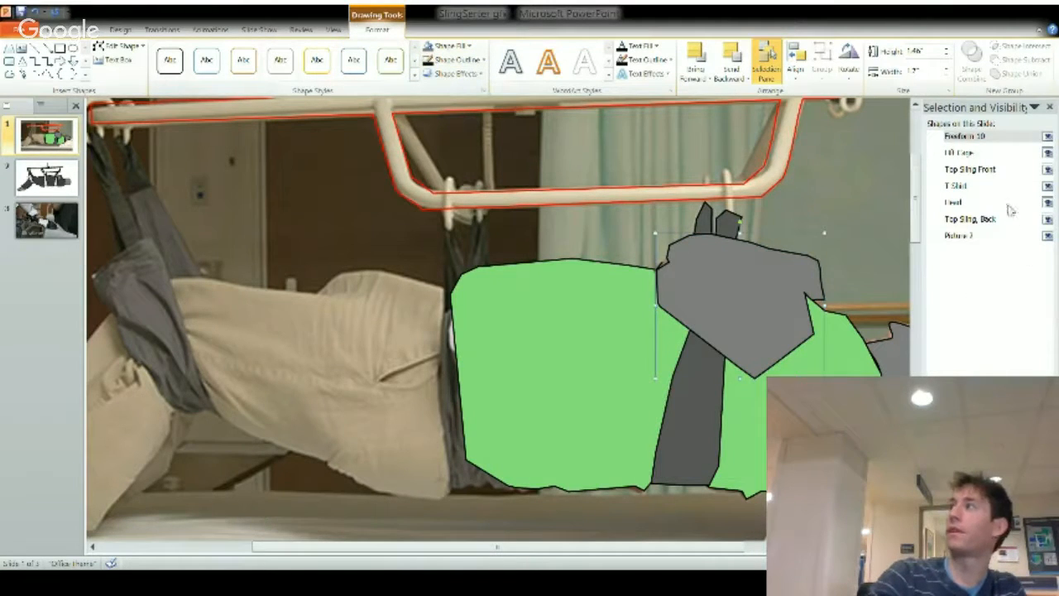
double_click(988, 135)
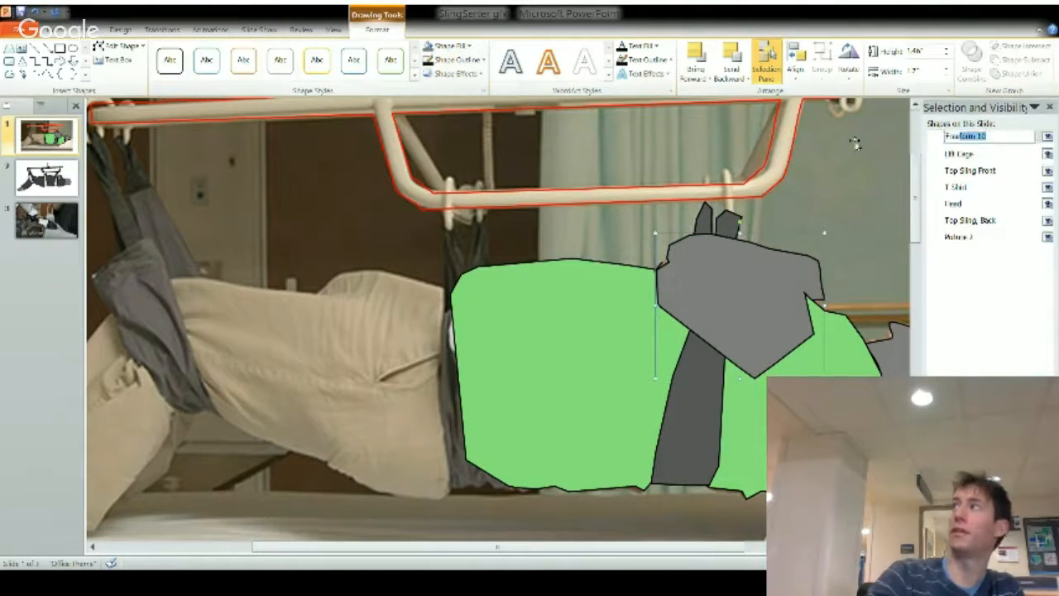
text(Fram)
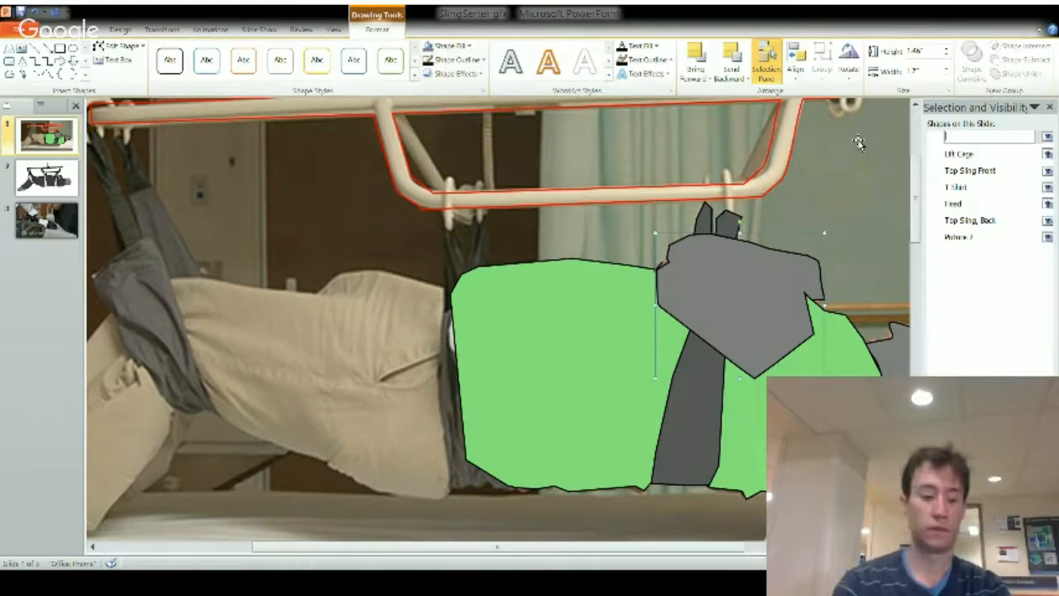
text(Arms)
key(Return)
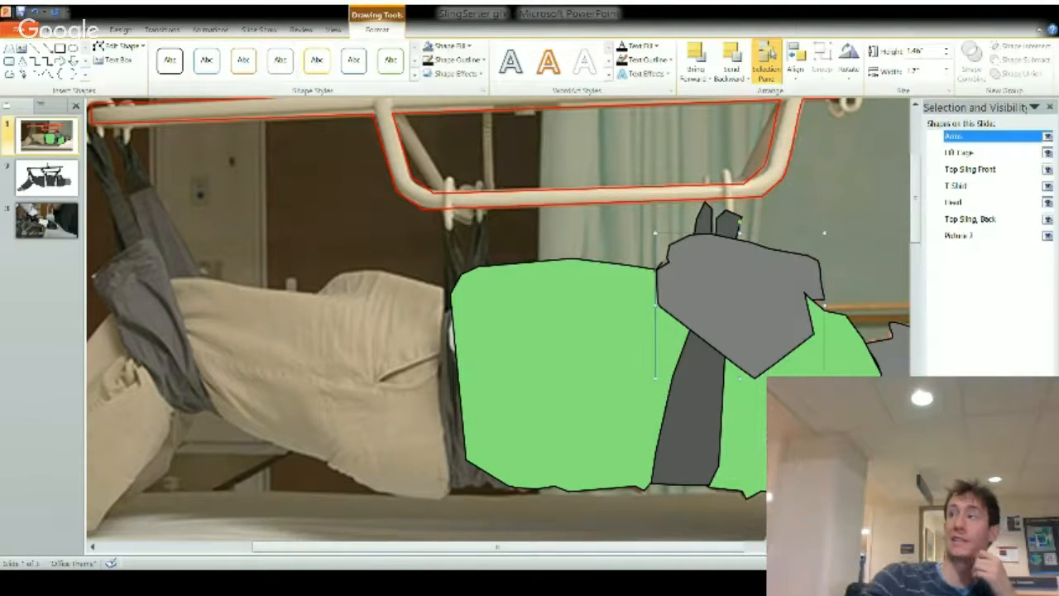
Send the Arms shape backward until it lies directly behind the T Shirt shape, and remove its fill.
click(1040, 531)
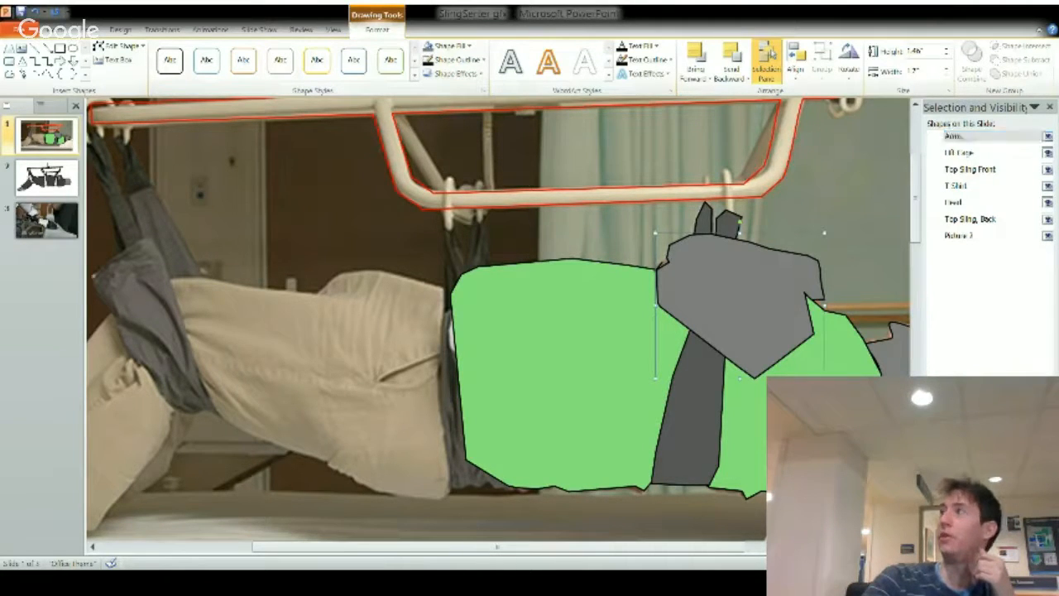
click(1040, 532)
click(1040, 531)
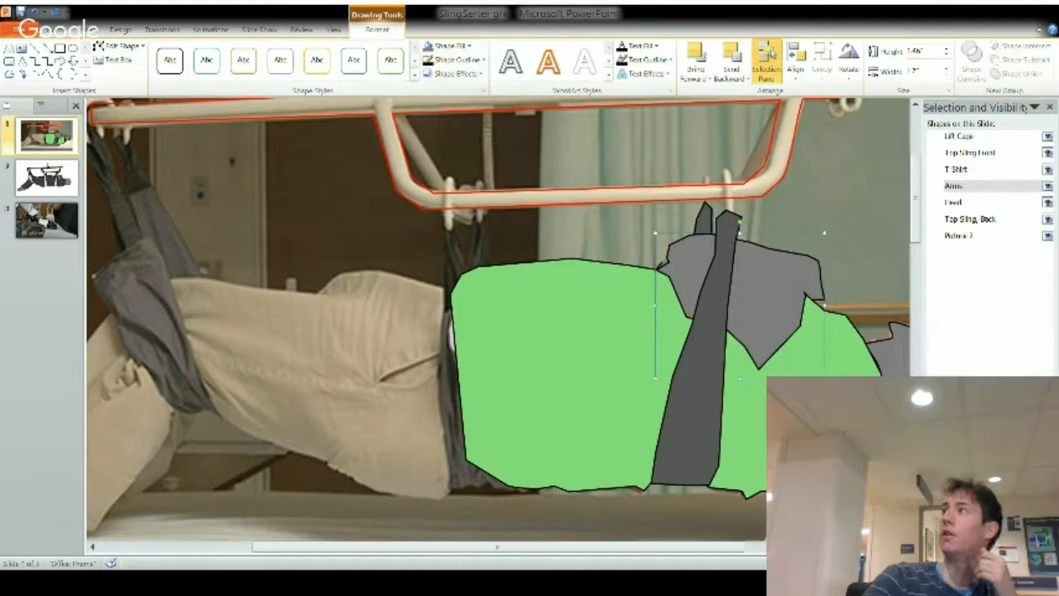
click(443, 46)
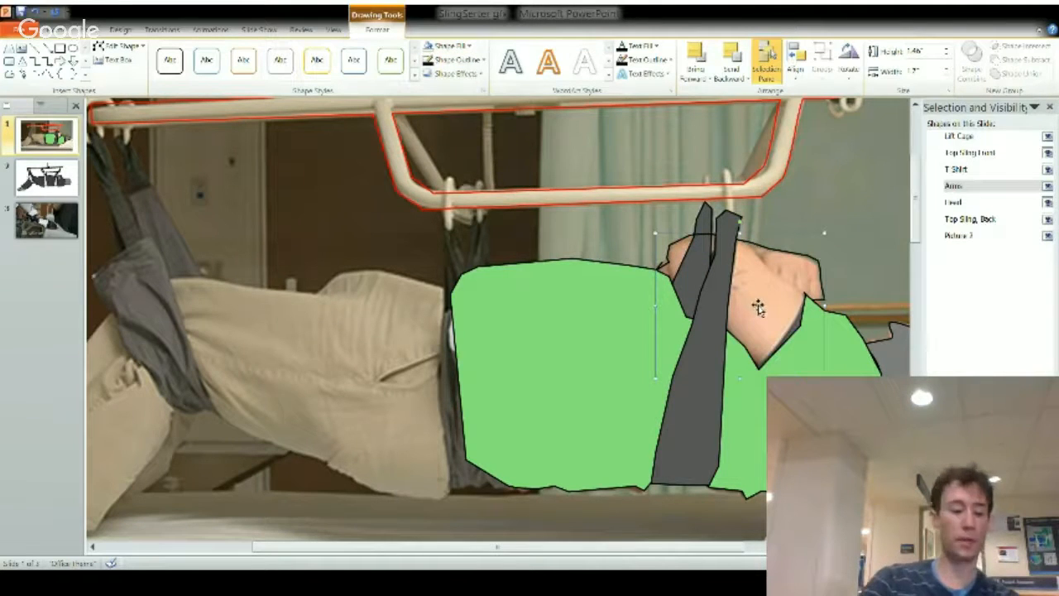
Draw an open freeform line, about 0.53 in high and 0.57 in wide, along the forearm edge beside the hand.
ctrl+scroll(801, 300, up, 3)
ctrl+scroll(801, 299, up, 2)
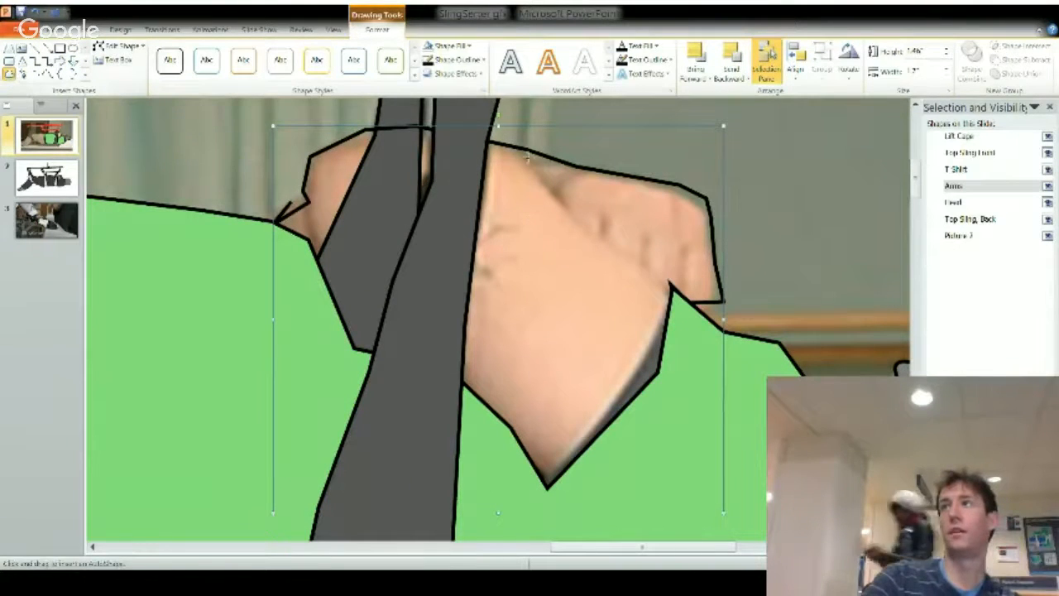
click(11, 75)
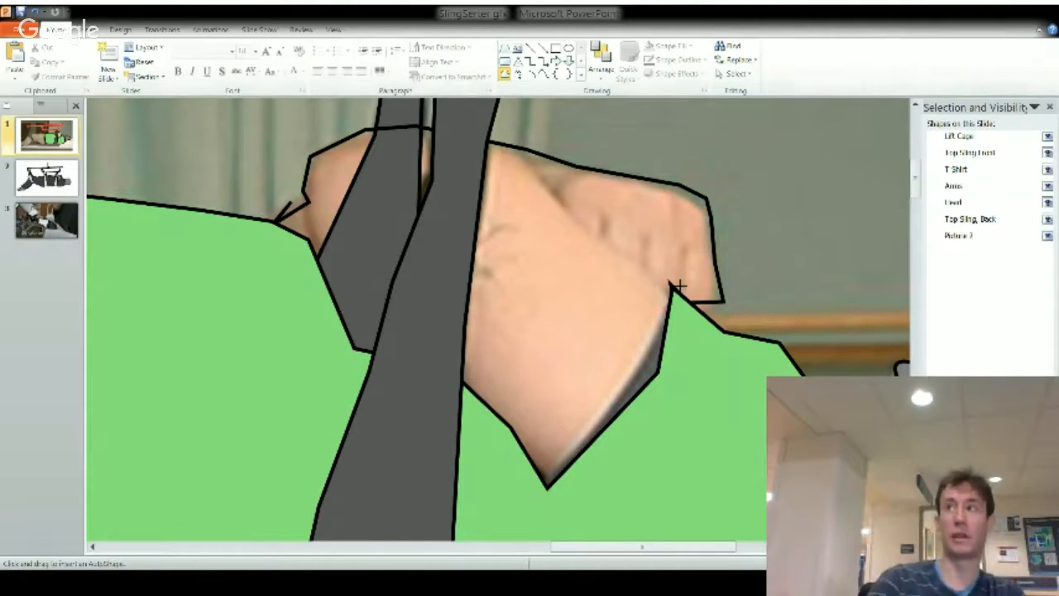
drag(518, 149, 672, 288)
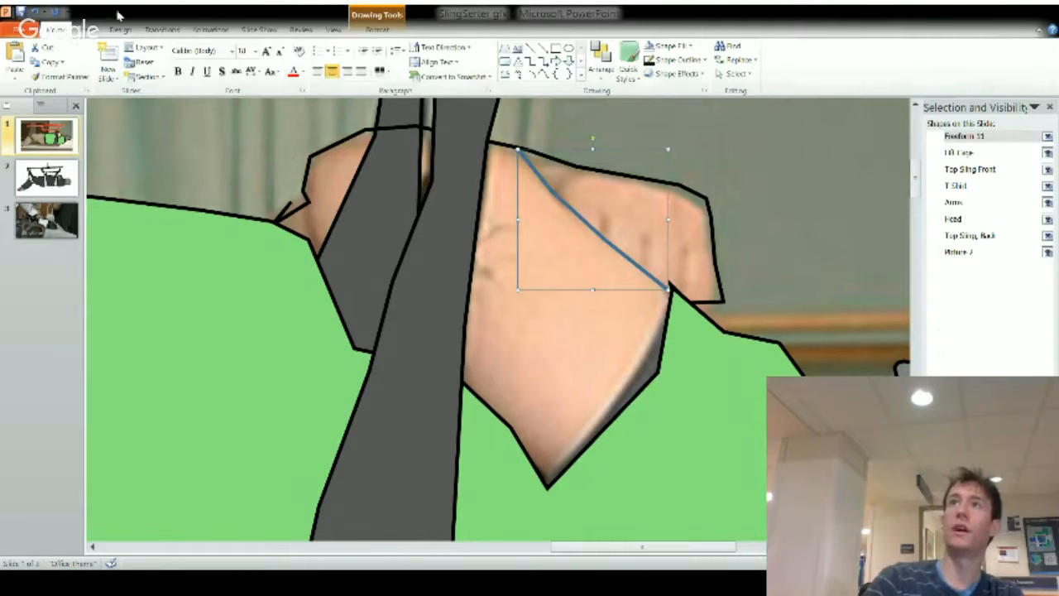
Draw a short freeform line, about 0.3 in high and 0.08 in wide, along the arm crease beside the rear sling strap.
click(376, 29)
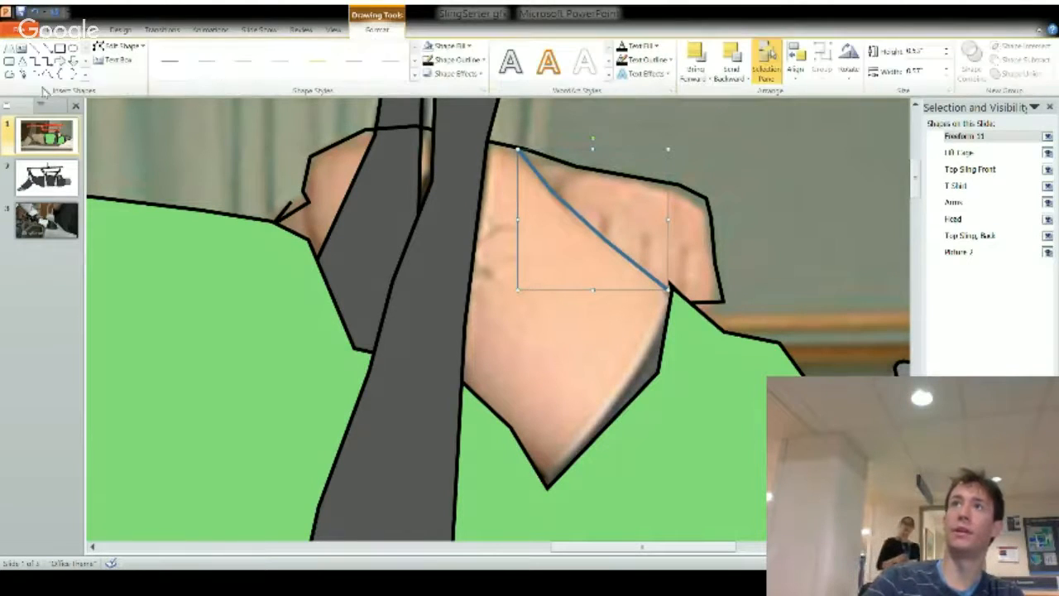
click(9, 73)
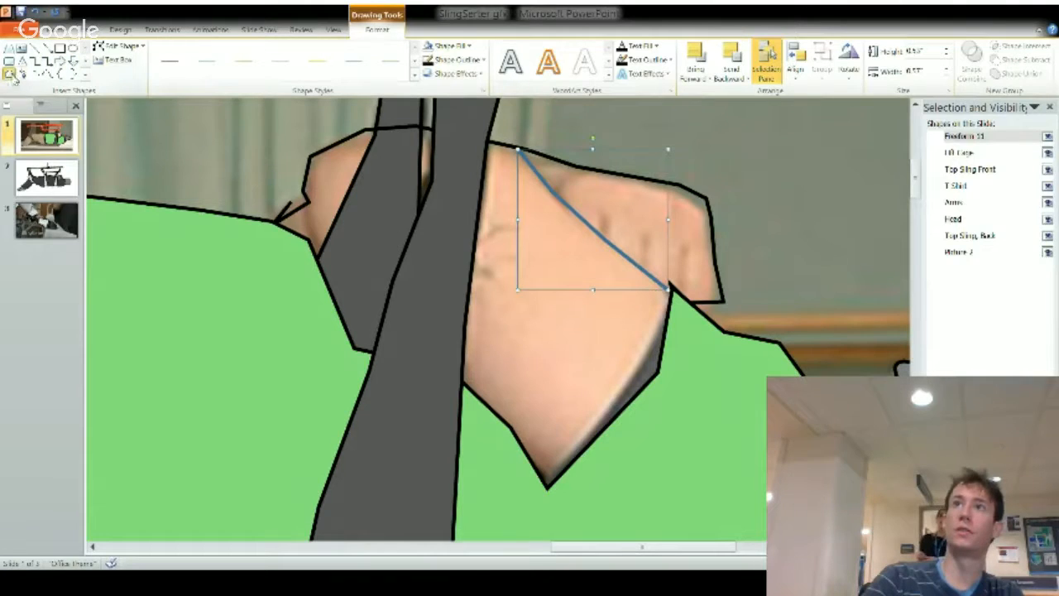
click(312, 204)
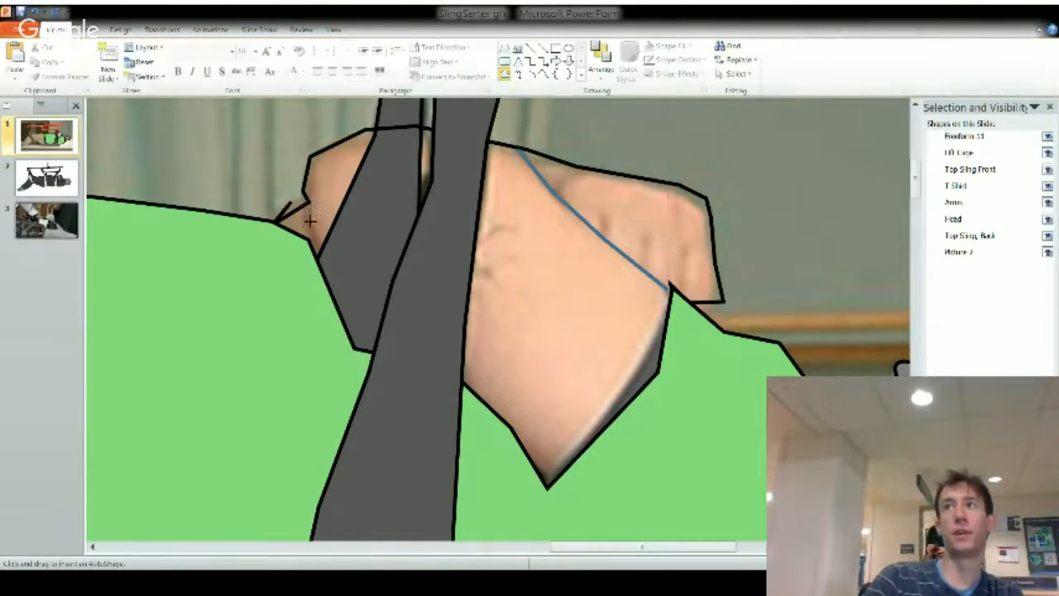
double_click(331, 281)
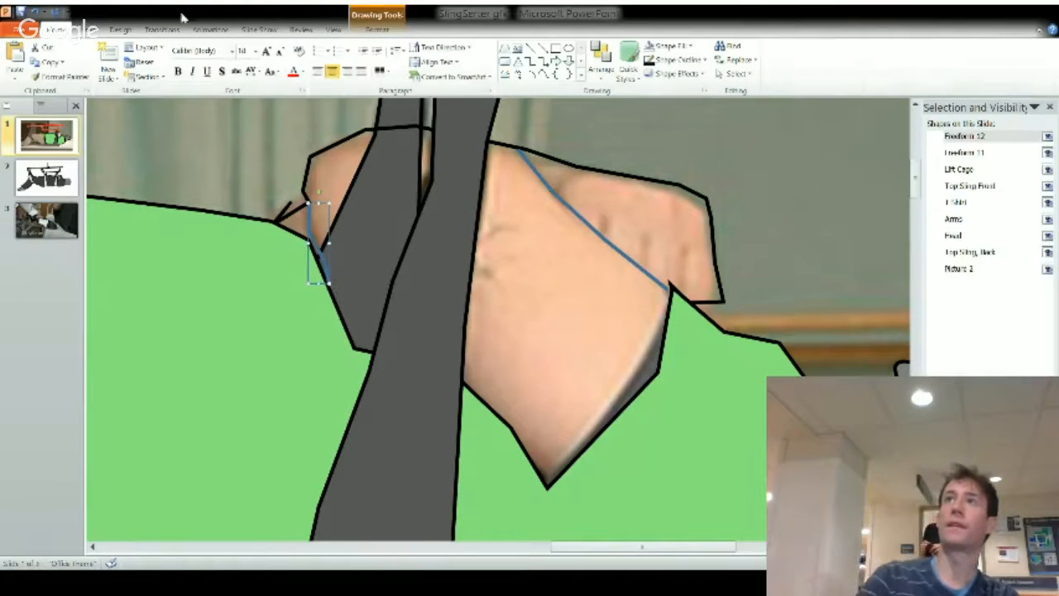
Draw a short vertical freeform line for the first finger gap, rising from the forearm line.
click(376, 29)
click(48, 50)
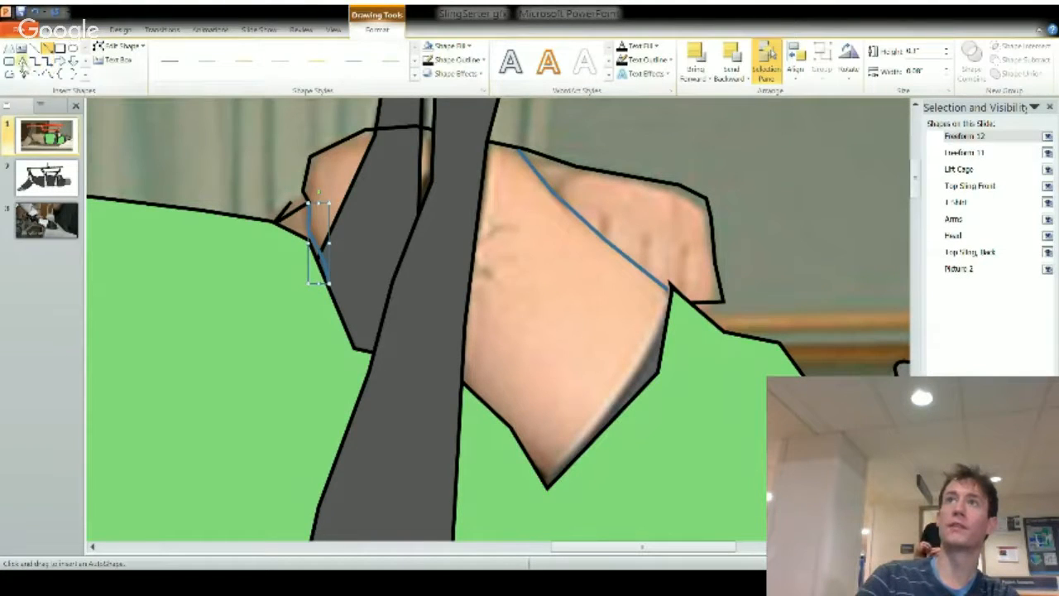
click(12, 75)
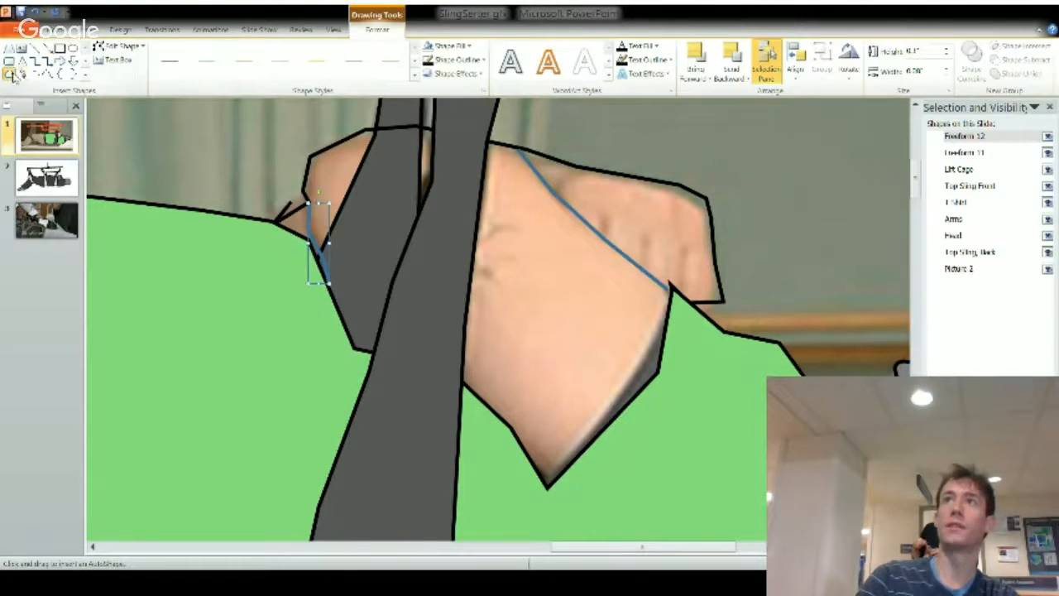
click(602, 235)
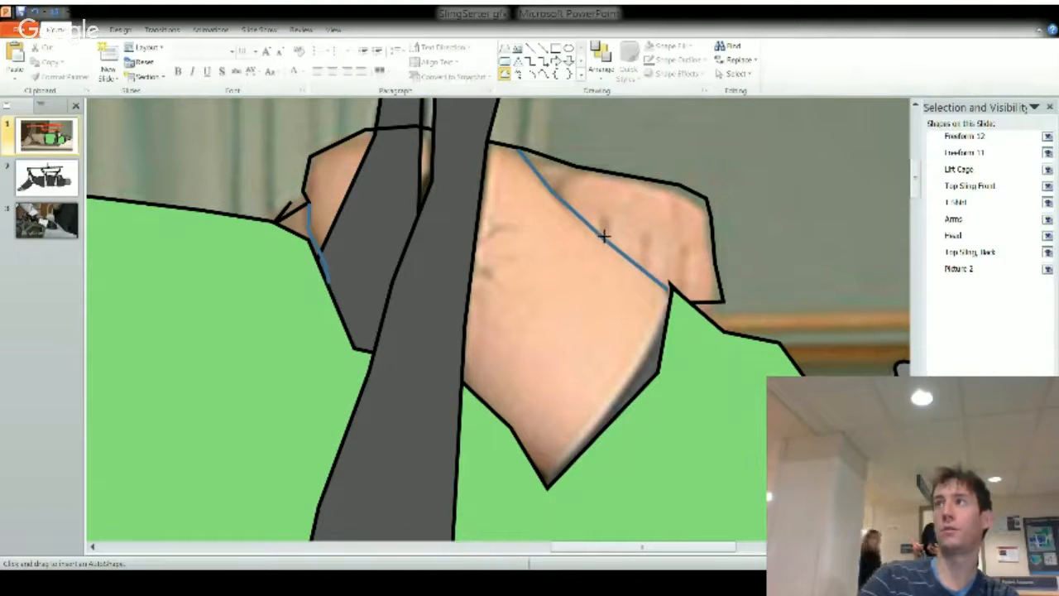
double_click(605, 236)
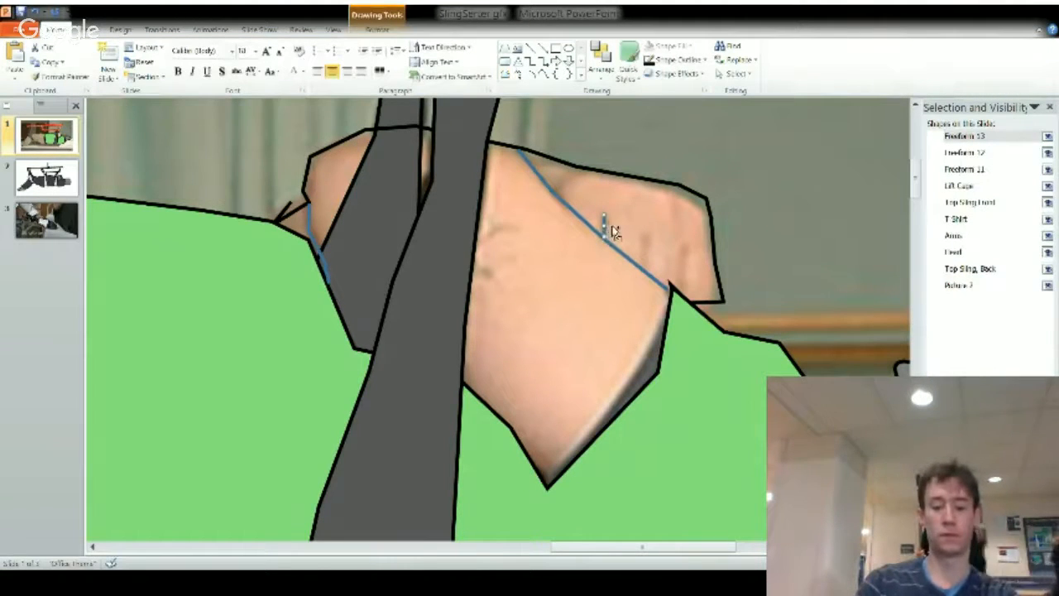
Place a copy of the finger-gap line at the second finger gap and a duplicate of it at the third gap.
key(ctrl+v)
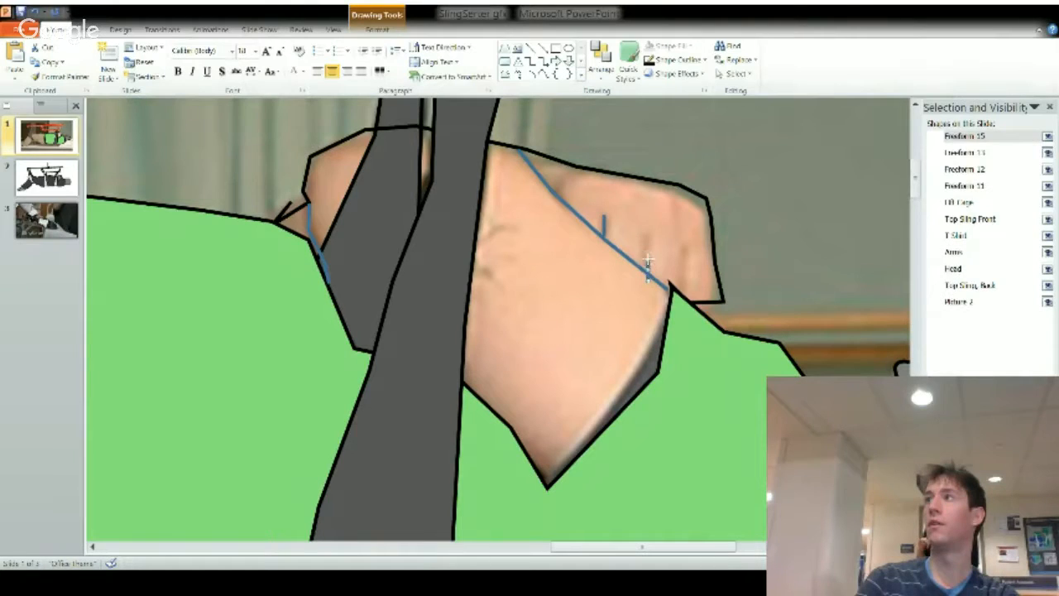
drag(645, 247, 653, 248)
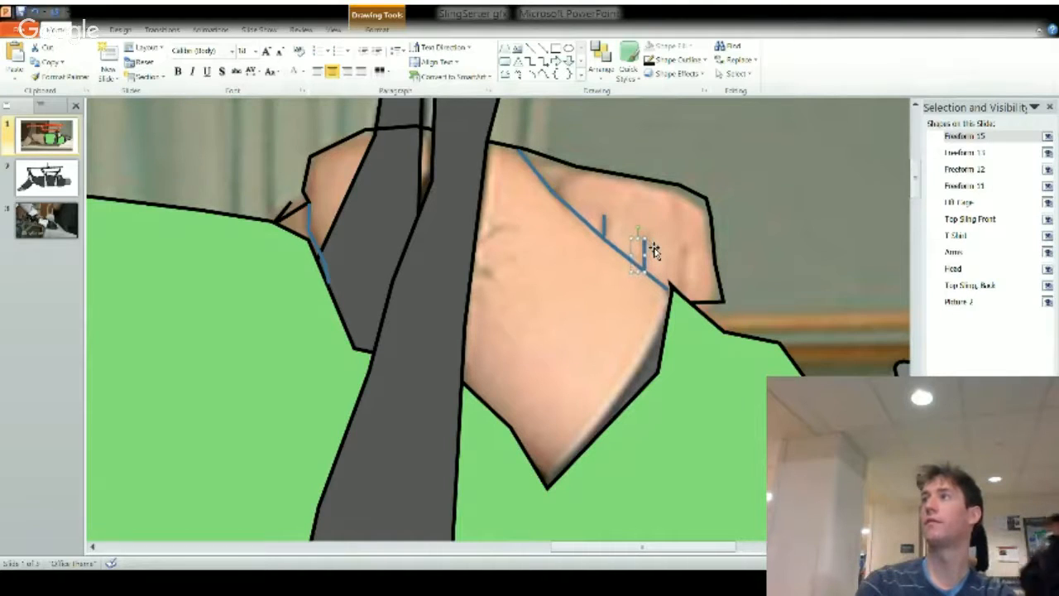
key(ctrl+d)
key(ctrl+Right)
key(ctrl+Right)
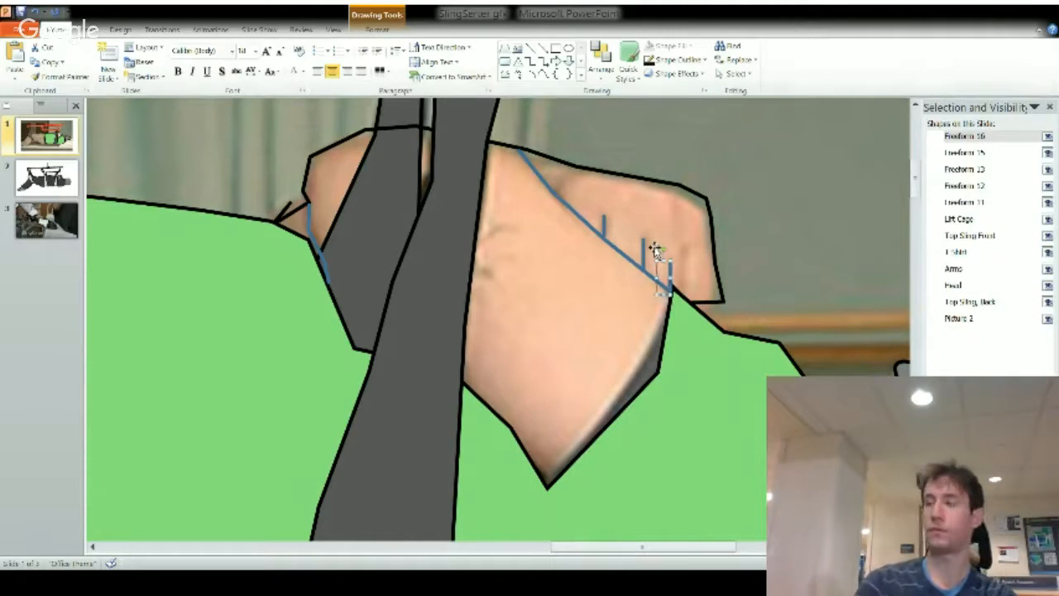
key(ctrl+Up)
key(ctrl+Right)
key(ctrl+Right)
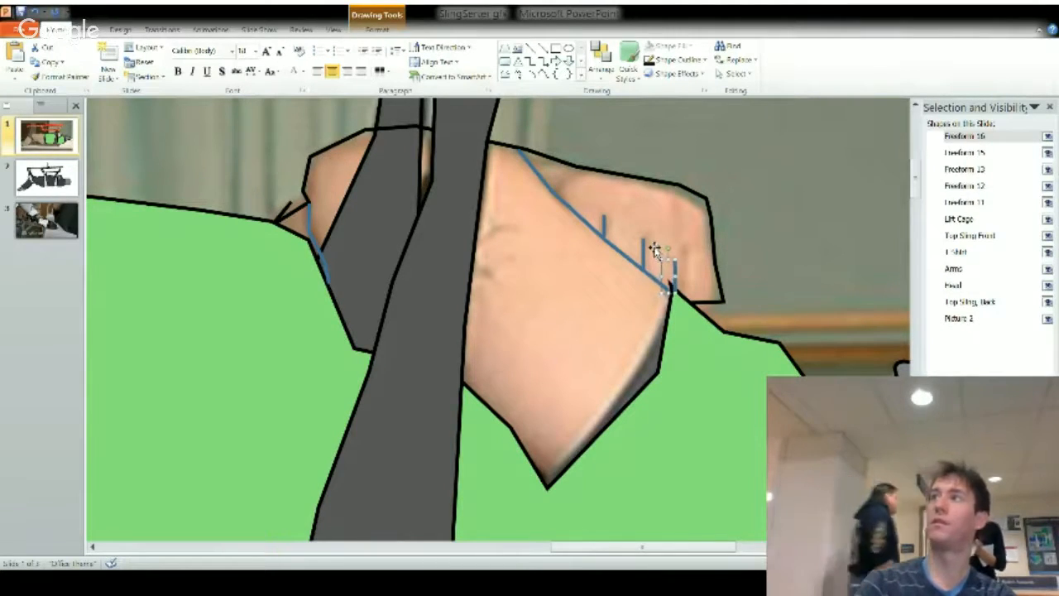
key(ctrl+Up)
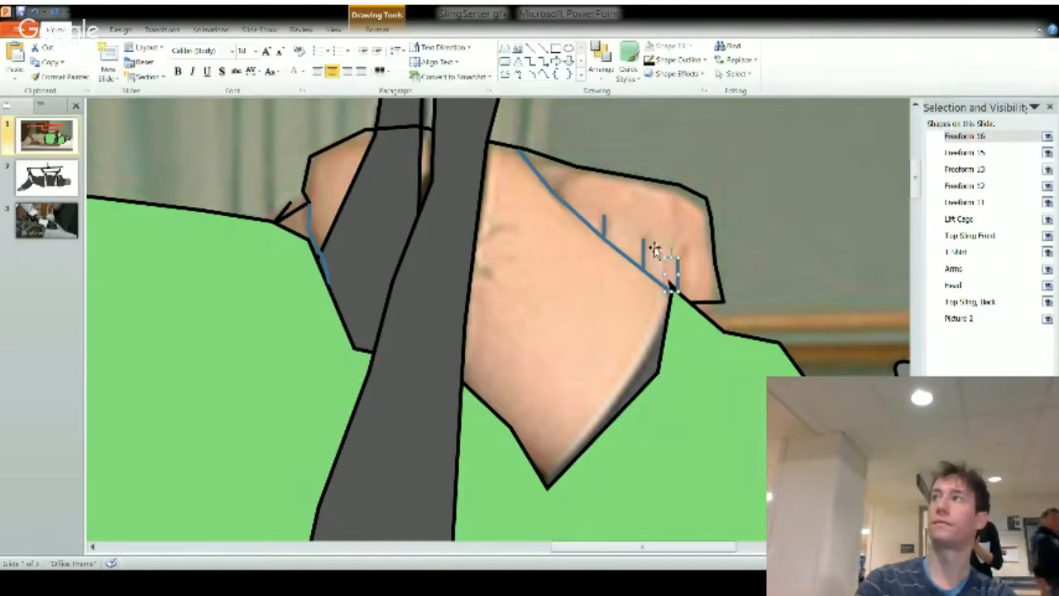
Lengthen the third finger-gap line and nudge it into position between the last two fingers.
key(shift+Up)
key(shift+Up)
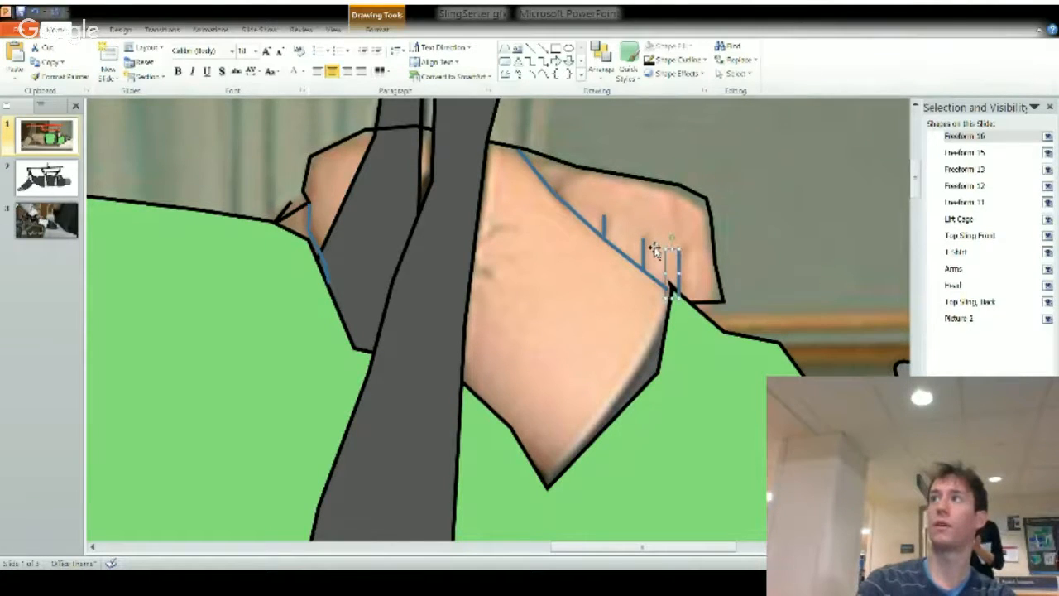
key(shift+Down)
key(shift+Down)
key(ctrl+Right)
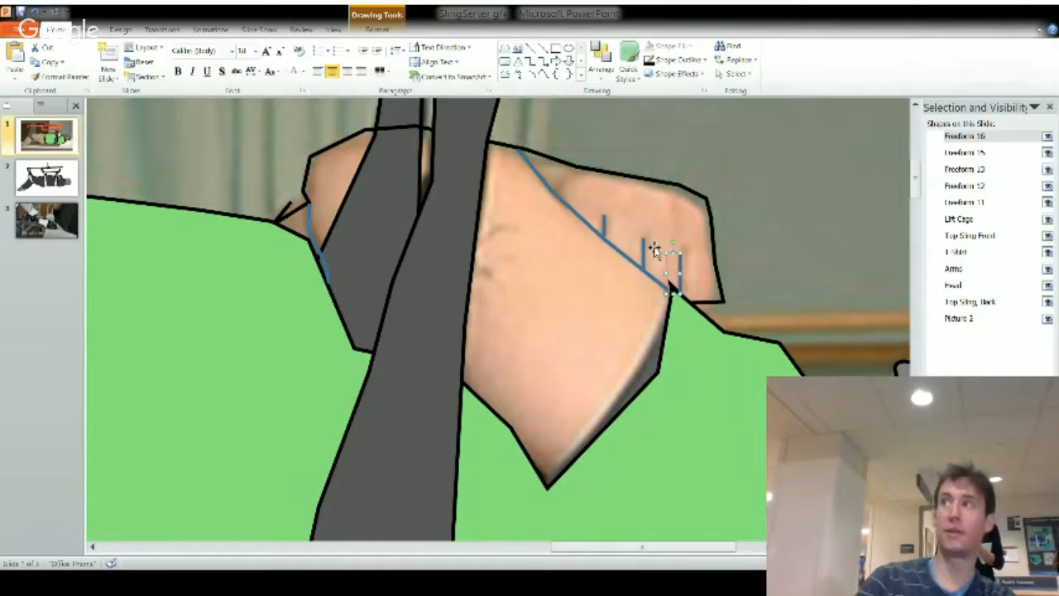
key(ctrl+Right)
key(ctrl+Right)
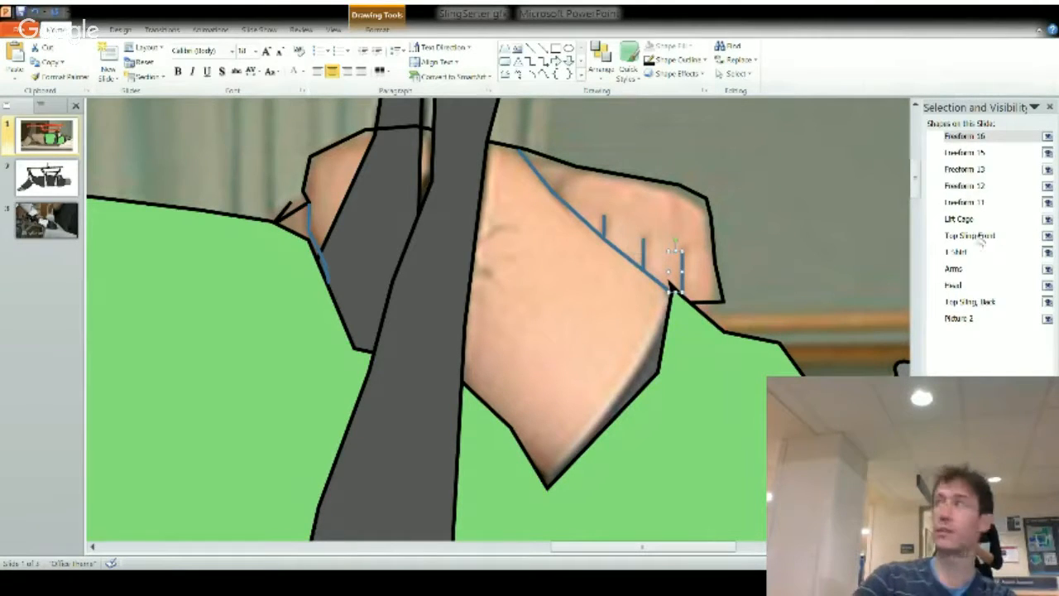
Group the five freeform arm and finger lines, Freeform 11, 12, 13, 15 and 16, and give the group a black outline.
click(962, 154)
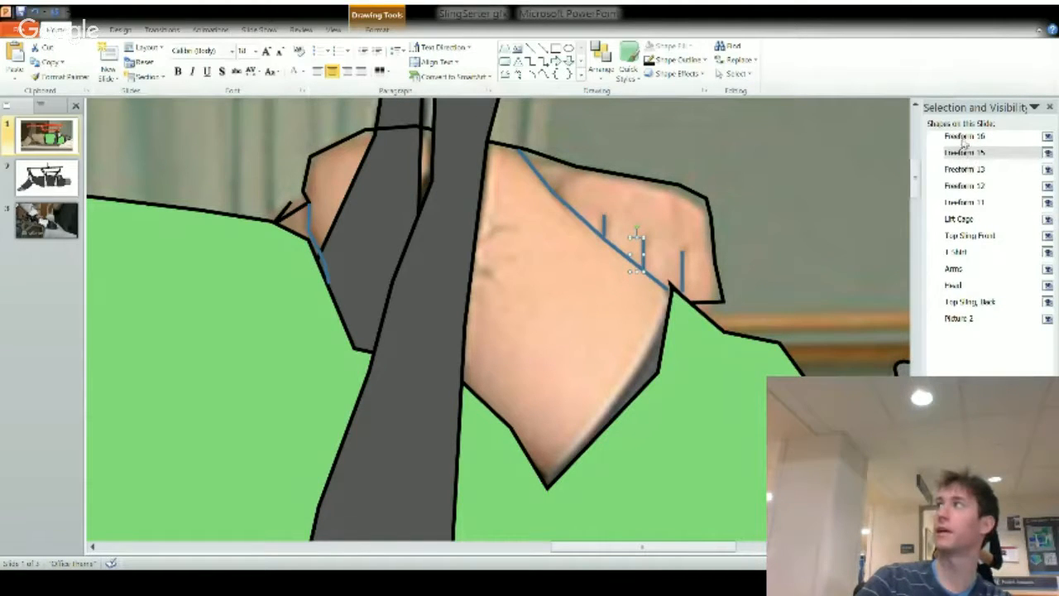
ctrl+click(963, 139)
ctrl+click(964, 170)
ctrl+click(963, 187)
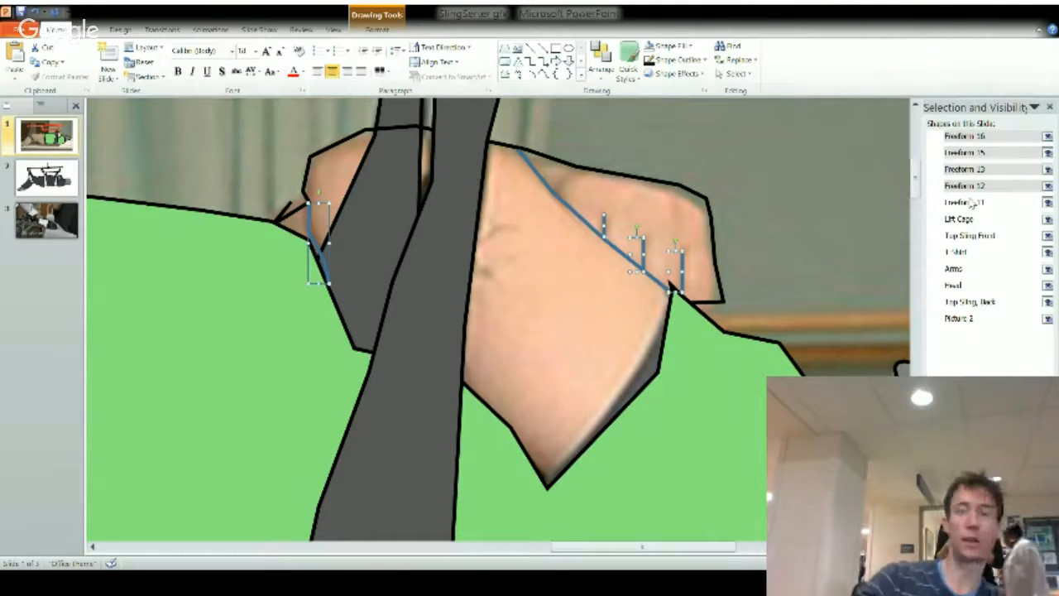
ctrl+click(965, 203)
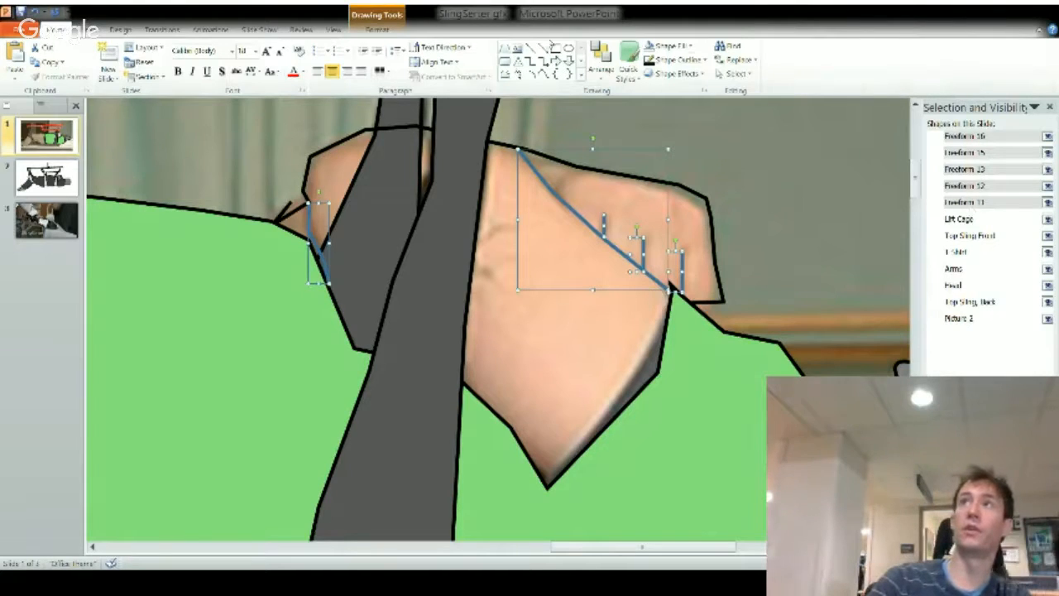
click(378, 30)
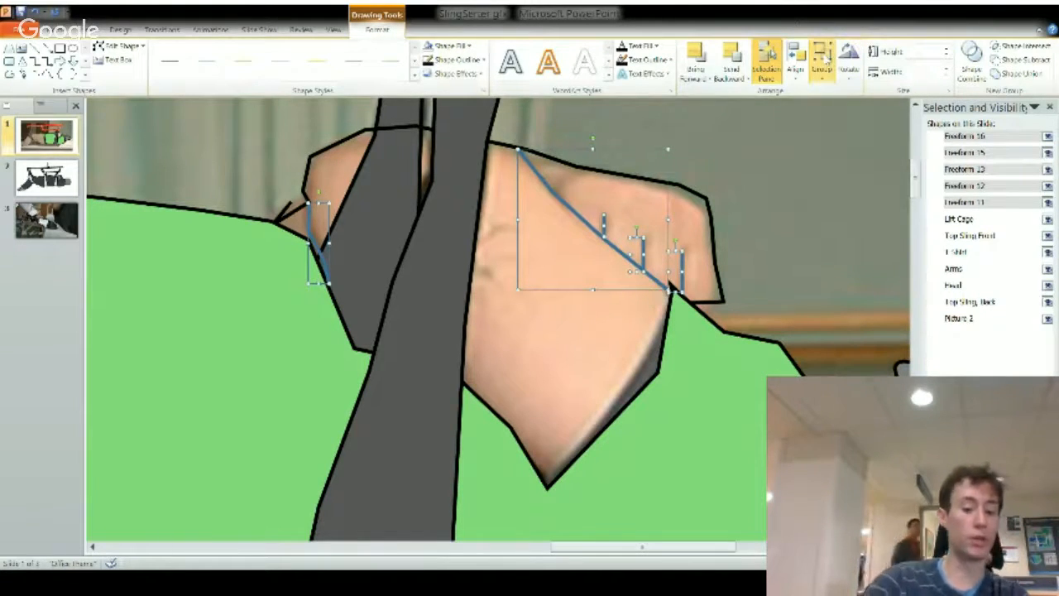
key(ctrl+g)
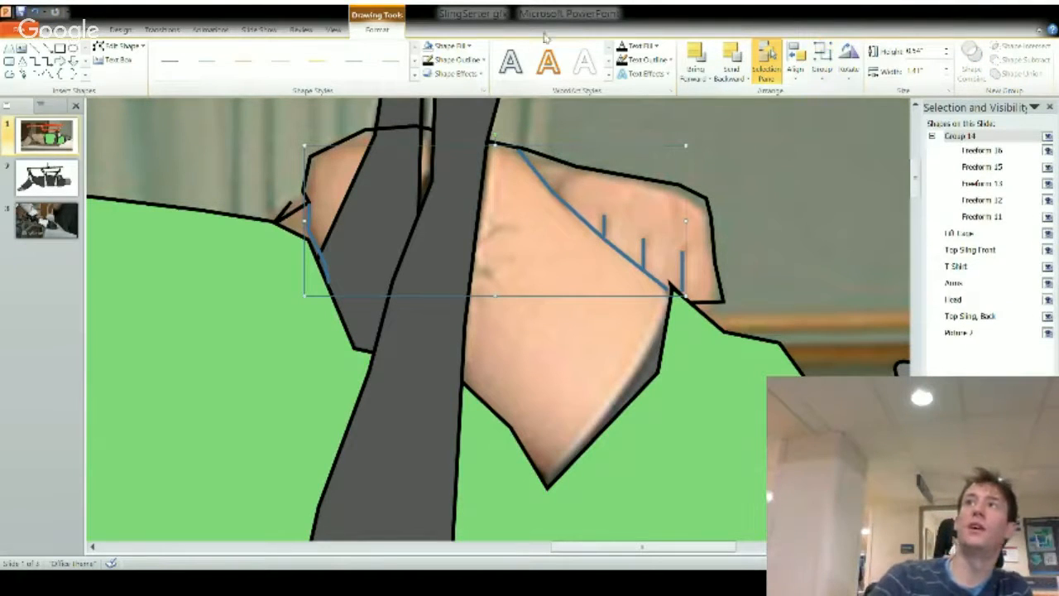
click(439, 61)
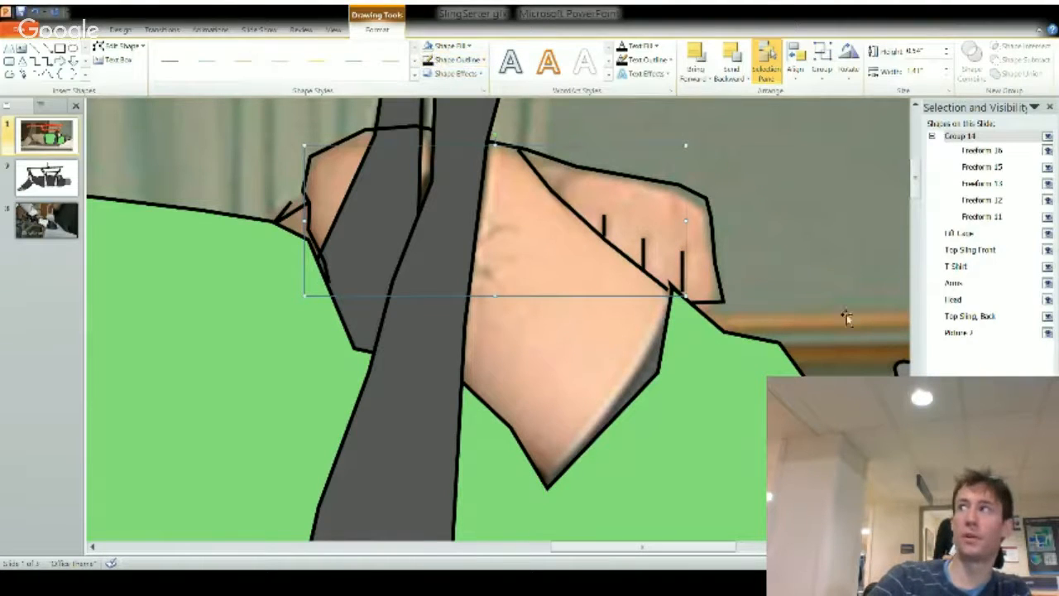
Rename the group of arm and finger lines Hand Details, collapse it in the shape list, and toggle its visibility off and on.
click(969, 137)
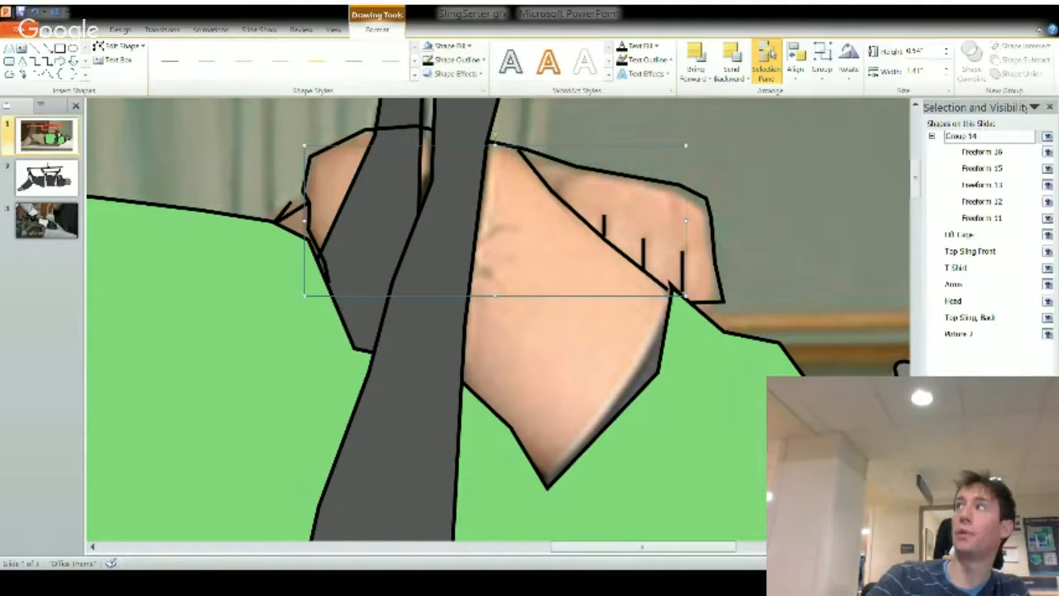
text(Hand Dr)
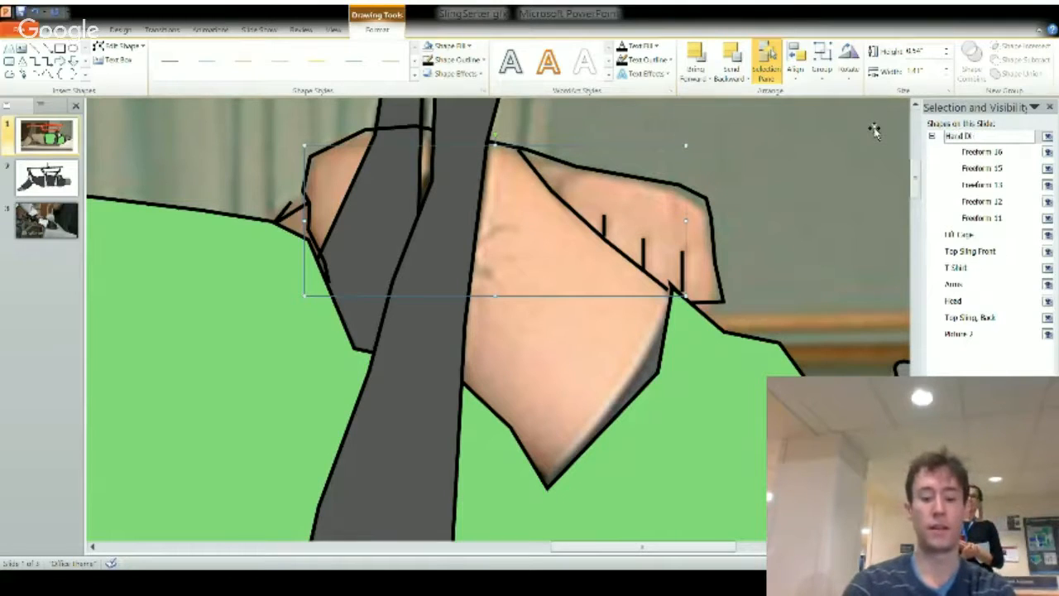
text(tails)
key(Return)
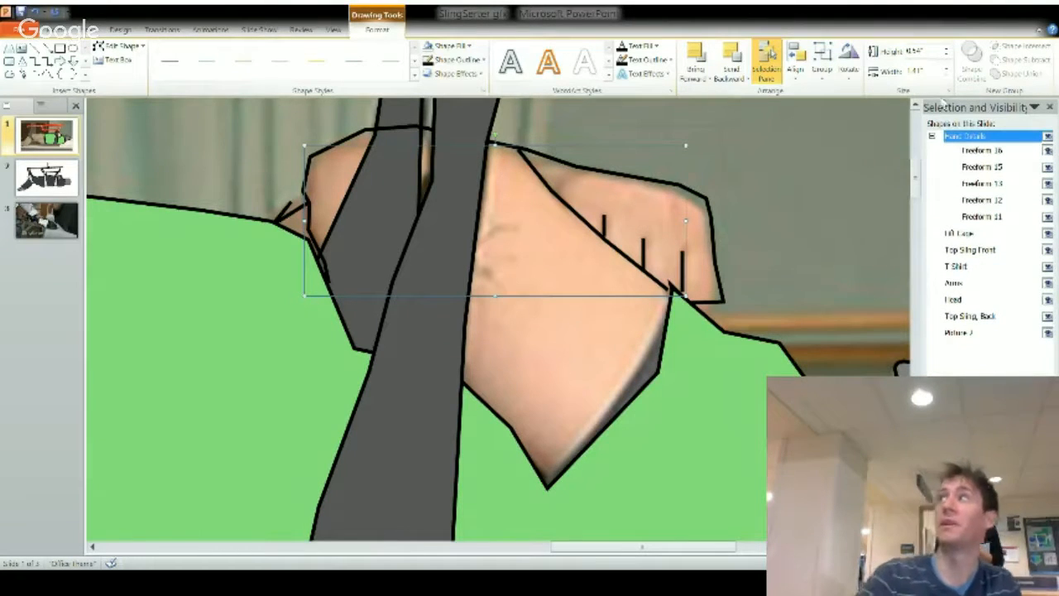
click(932, 136)
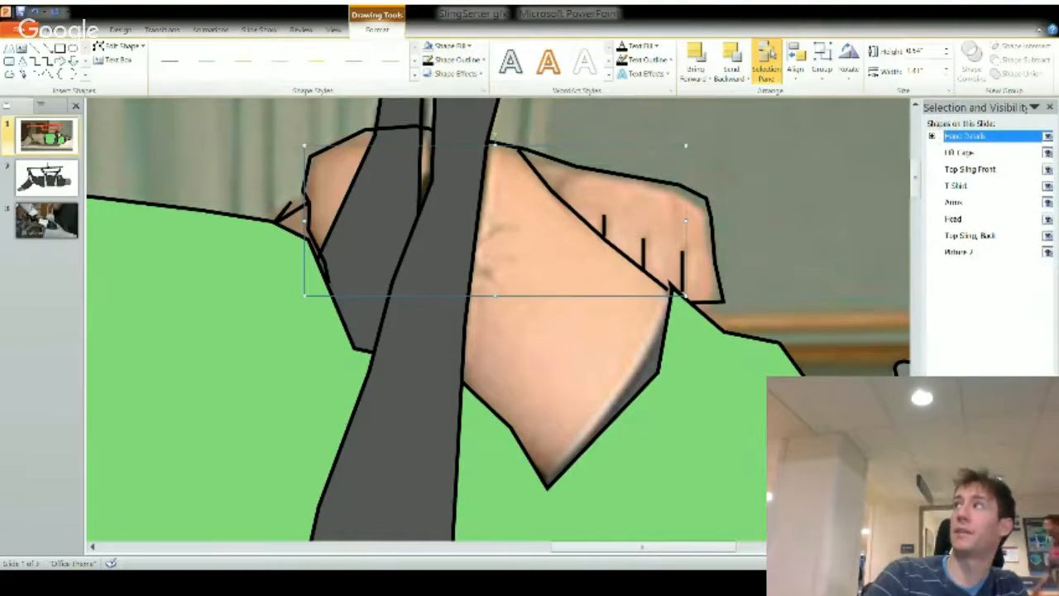
click(1048, 138)
click(1048, 137)
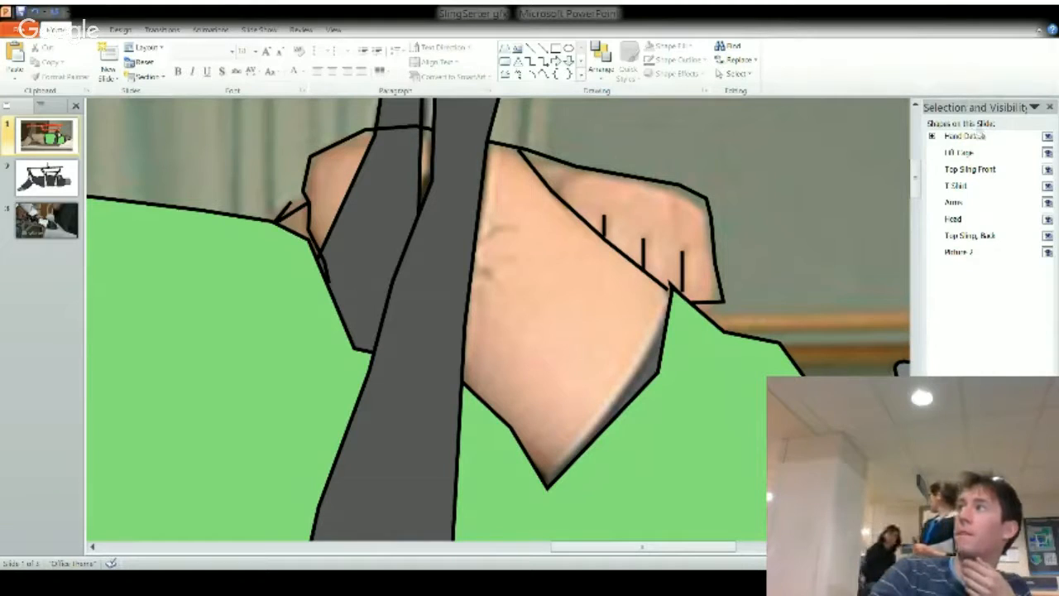
Send the Hand Details group backward until it lies directly behind the Top Sling Front shape.
click(980, 136)
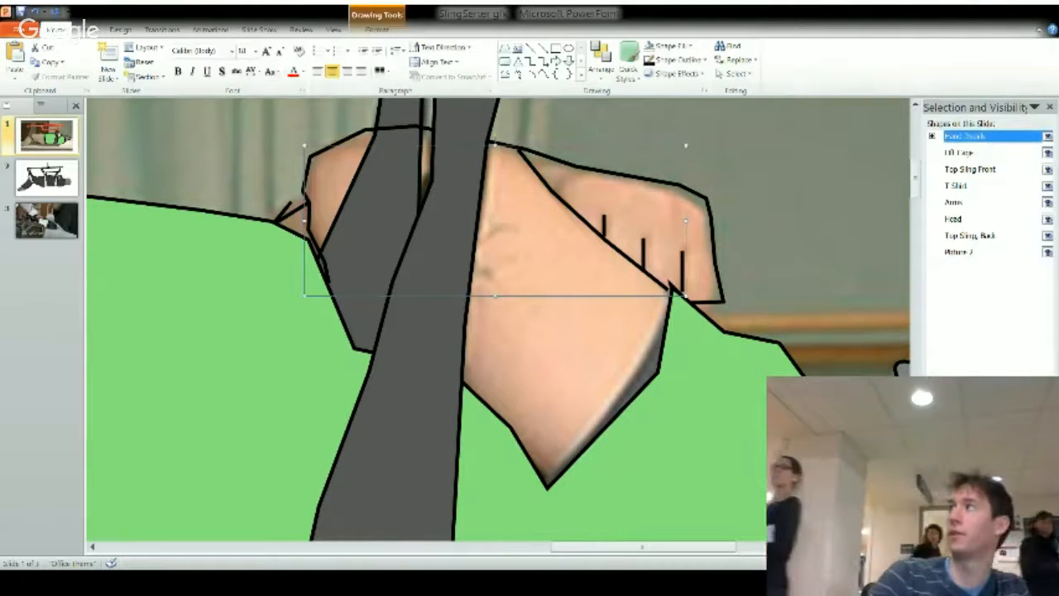
click(1041, 534)
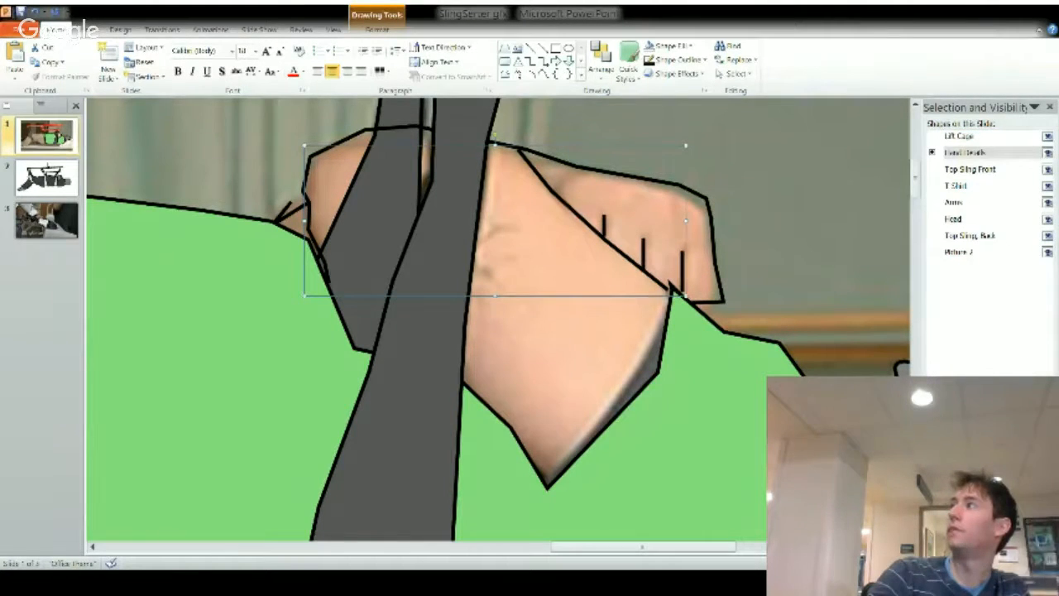
click(1041, 534)
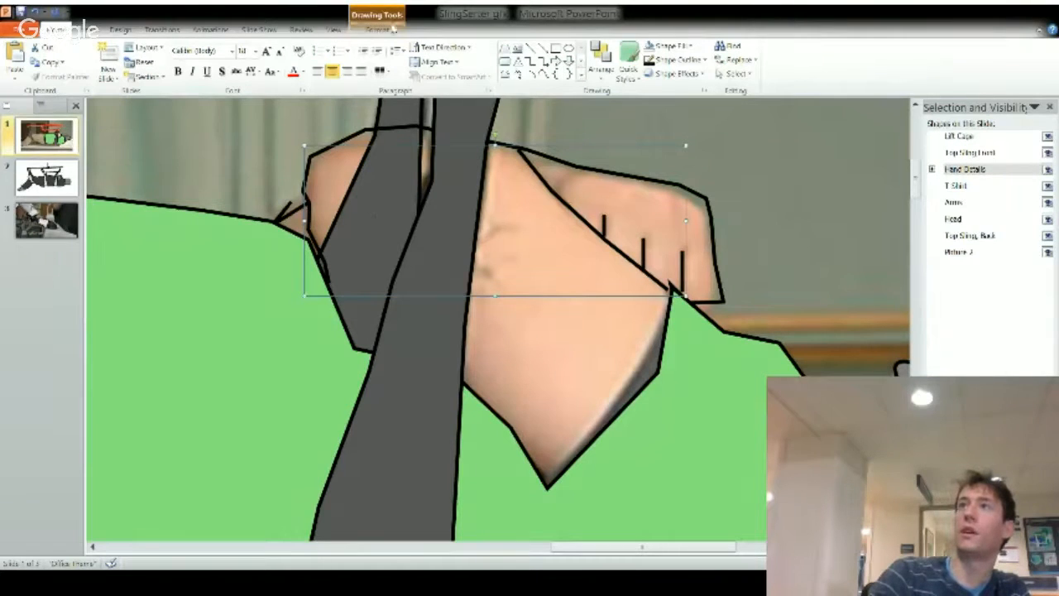
Fill the Arms shape with medium gray.
click(349, 143)
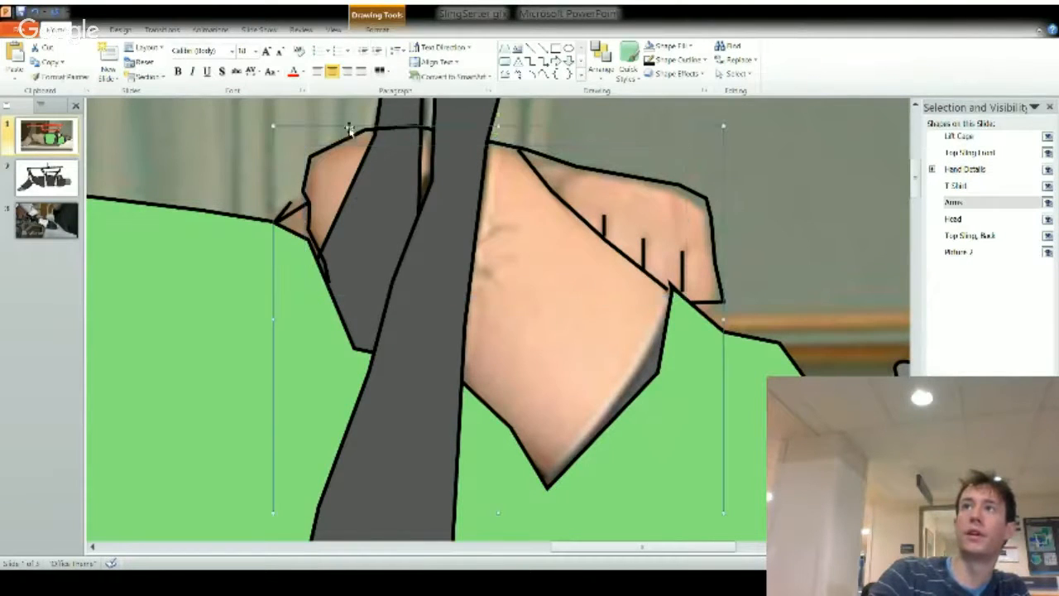
click(378, 29)
click(432, 46)
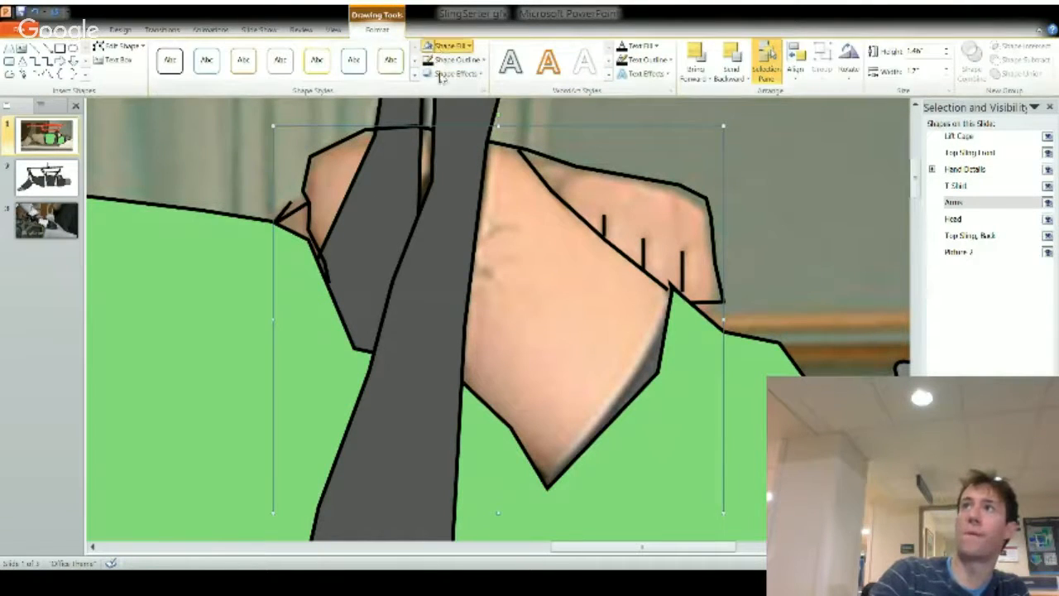
click(832, 257)
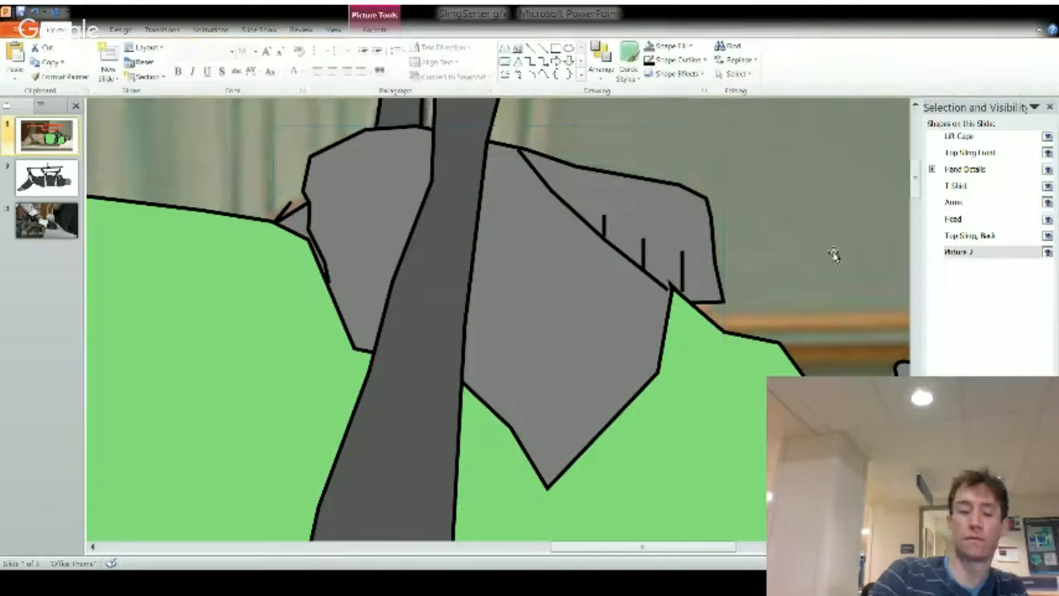
Hide the T Shirt shape and trace the front sling strap at the waist as a closed freeform, about 2.66 in high and 0.76 in wide.
scroll(824, 257, down, 2)
scroll(823, 257, down, 2)
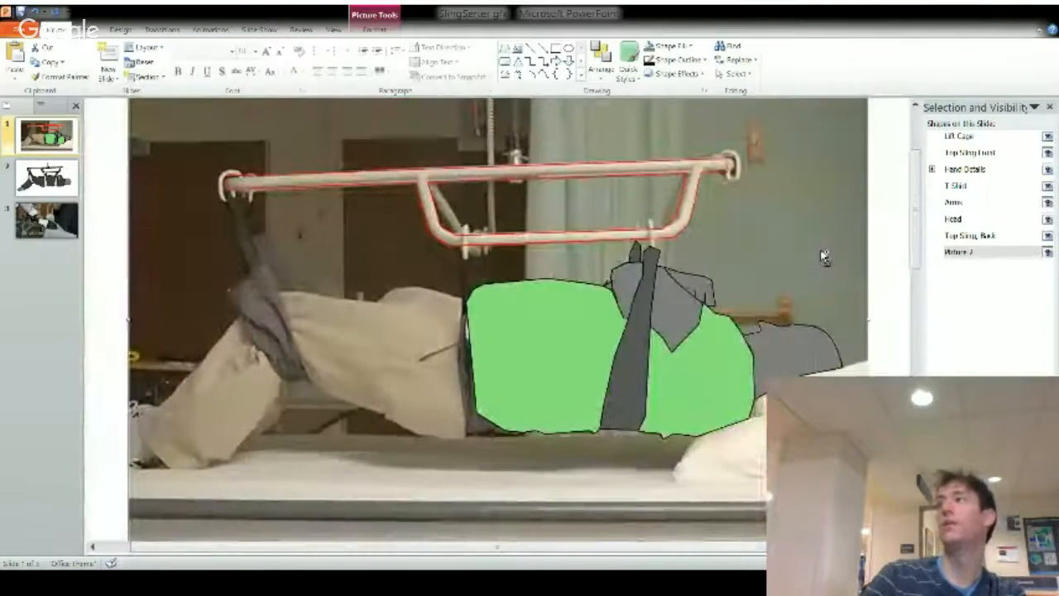
scroll(823, 258, down, 1)
scroll(821, 260, up, 1)
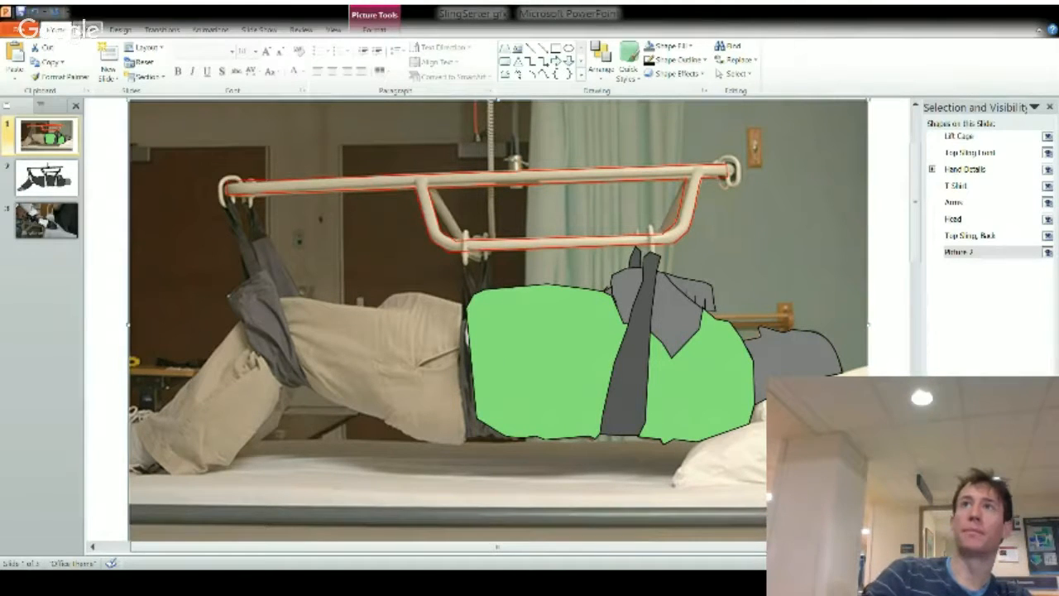
click(82, 30)
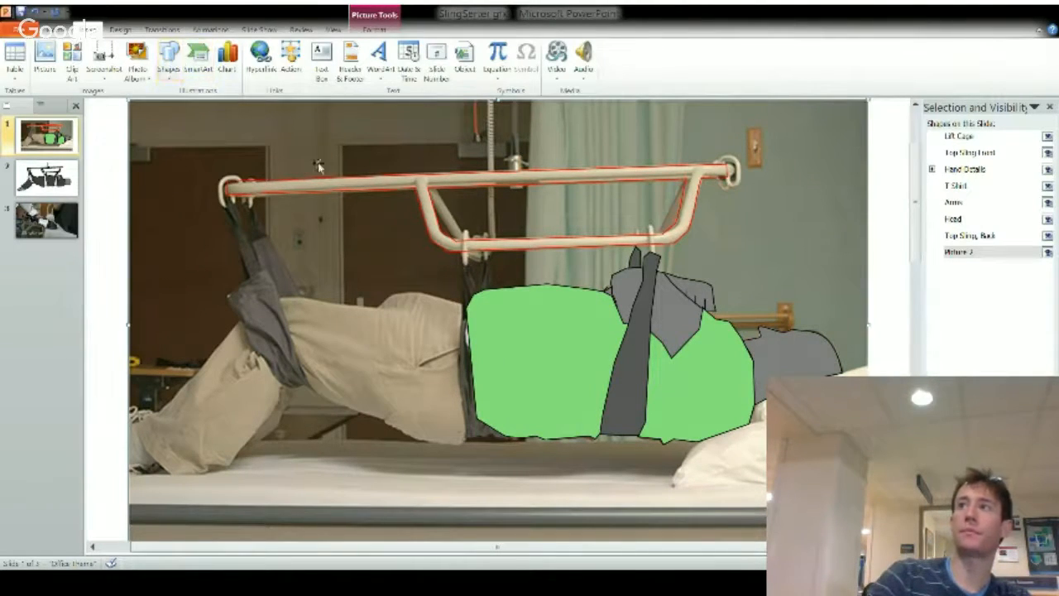
click(487, 347)
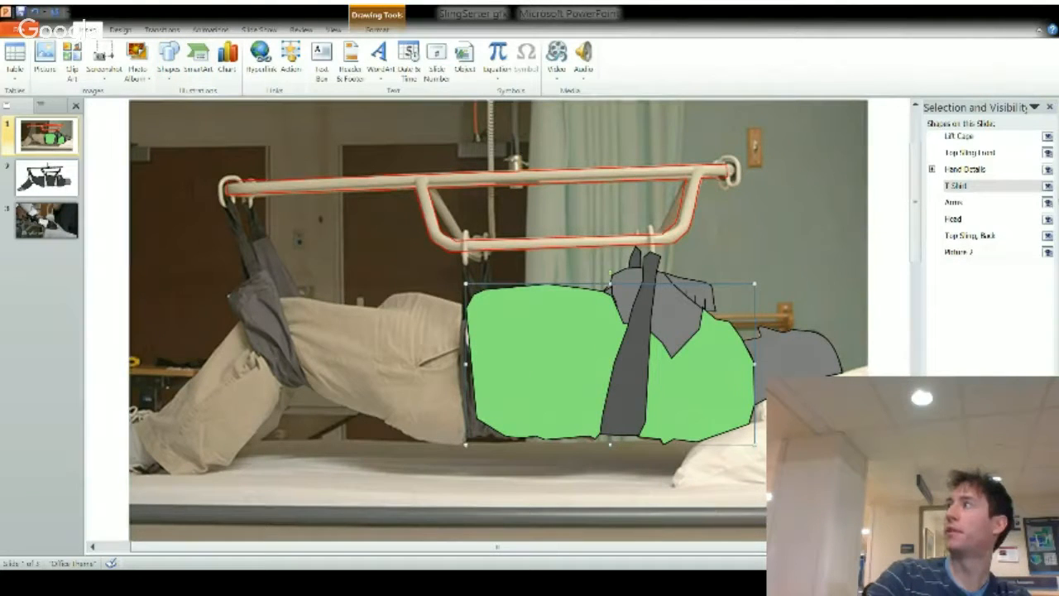
click(1048, 190)
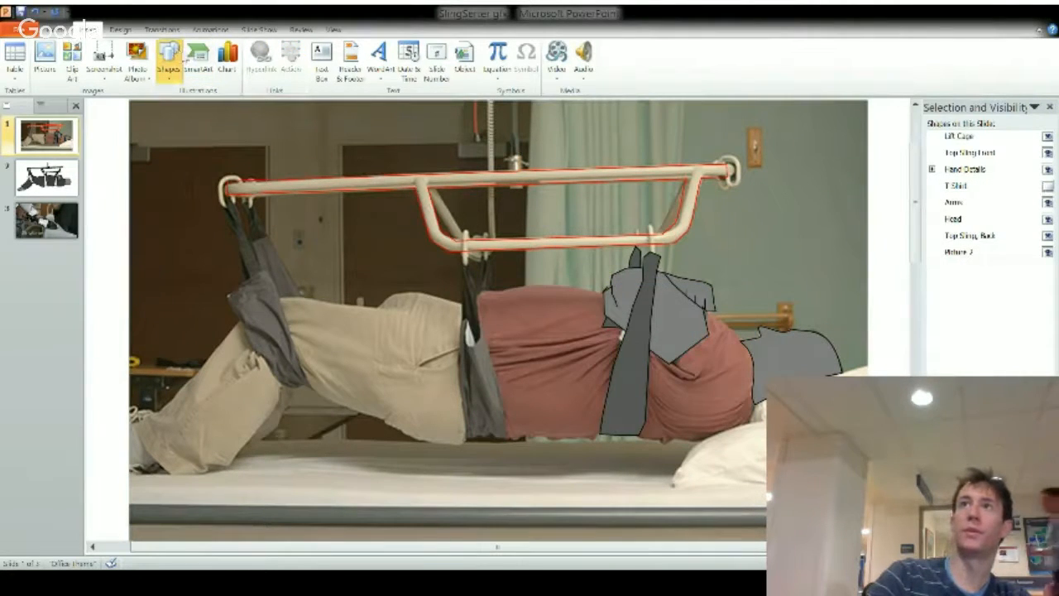
click(173, 121)
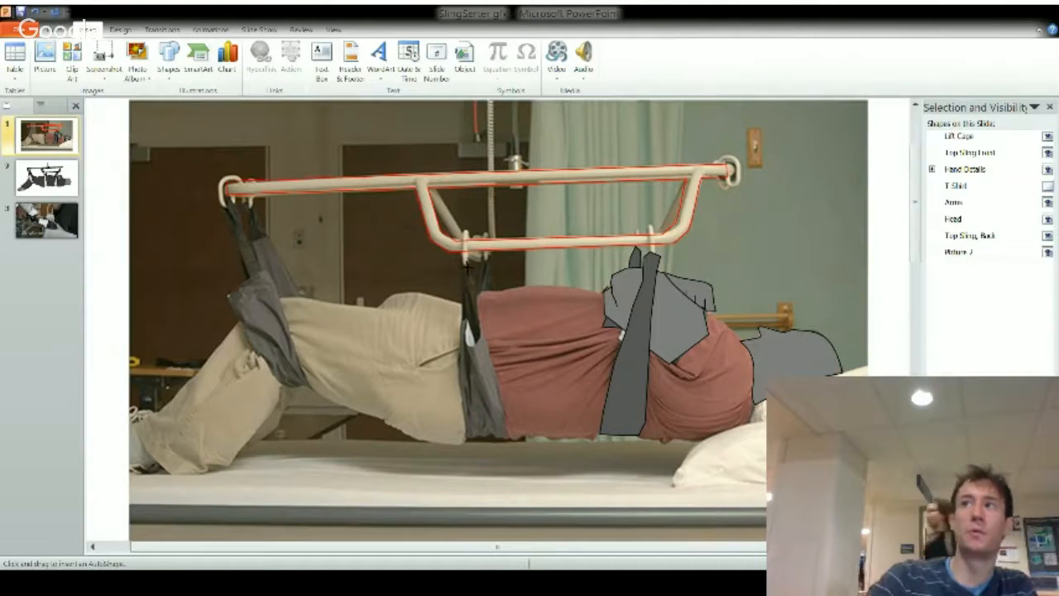
click(469, 261)
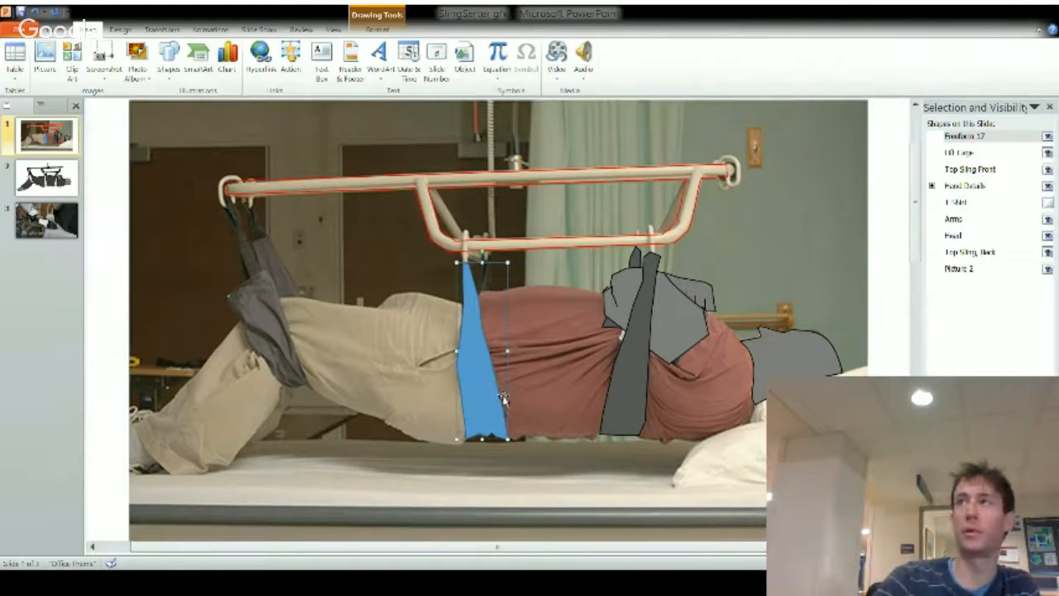
Copy the formatting of the Top Sling Front shape onto the newly traced front strap at the waist.
click(370, 29)
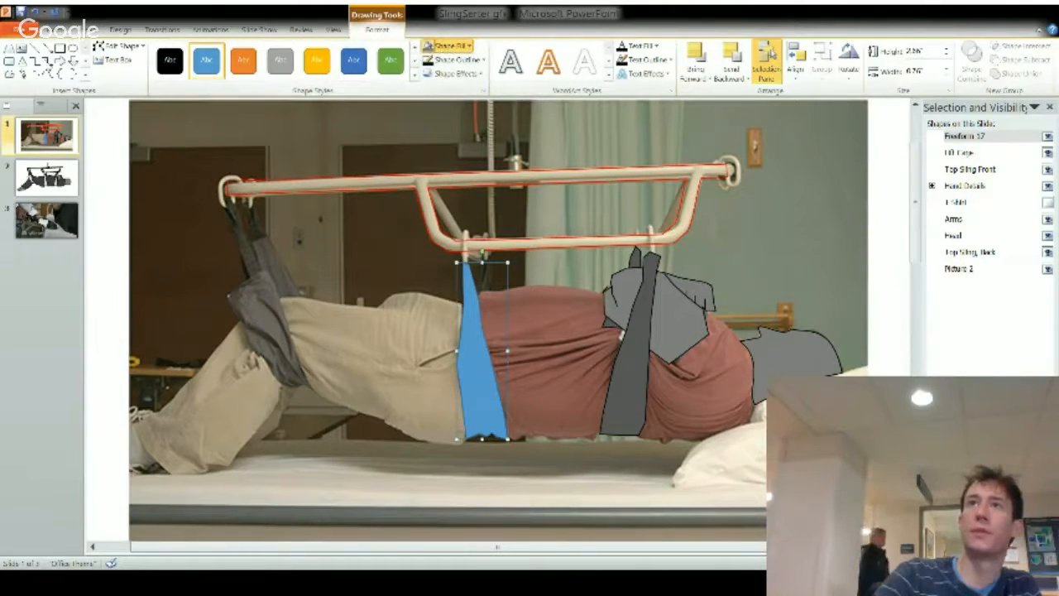
click(56, 30)
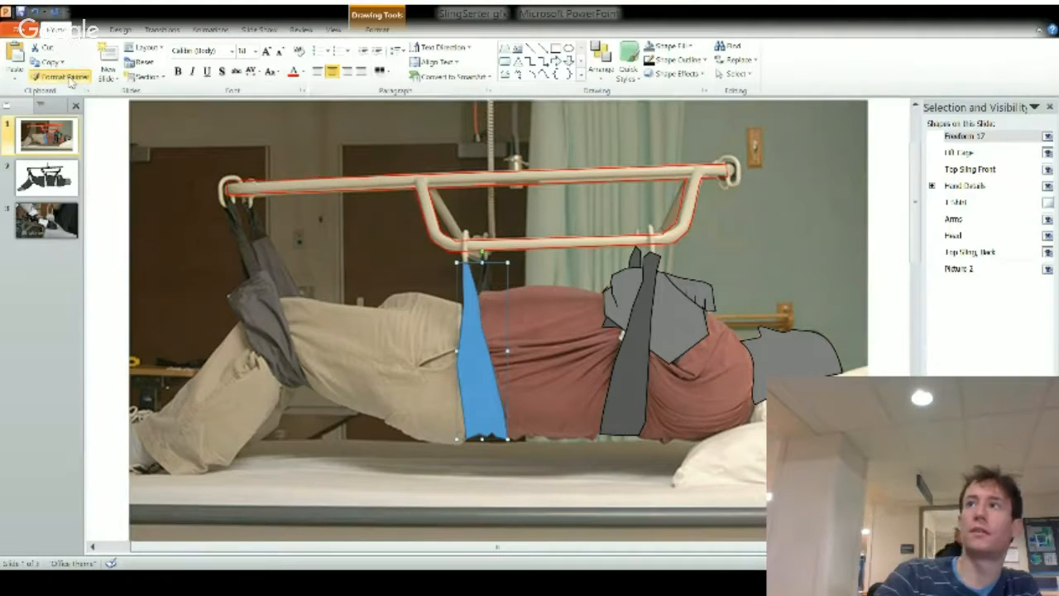
click(641, 403)
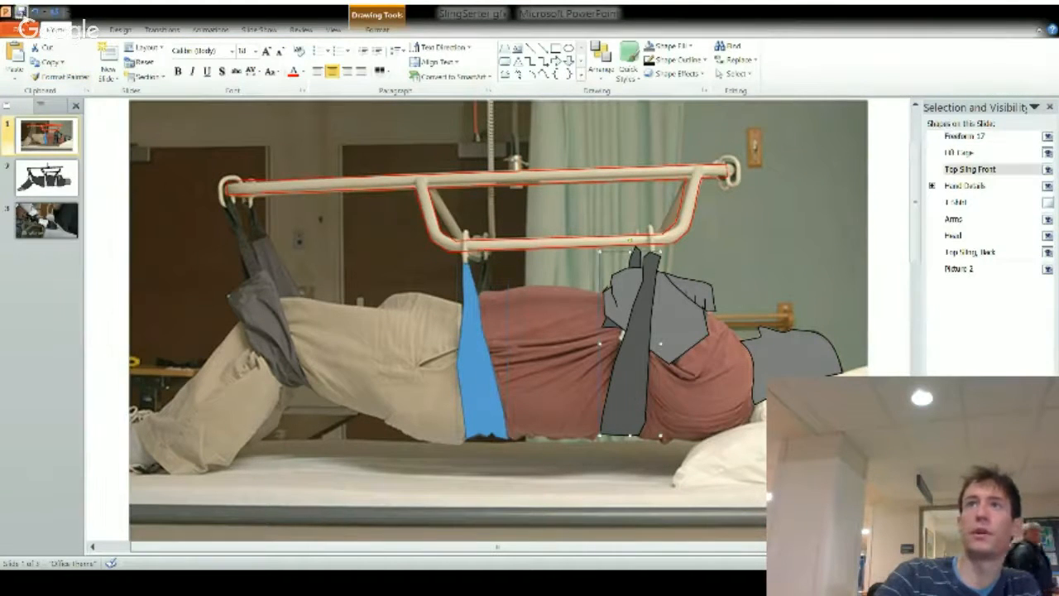
click(51, 76)
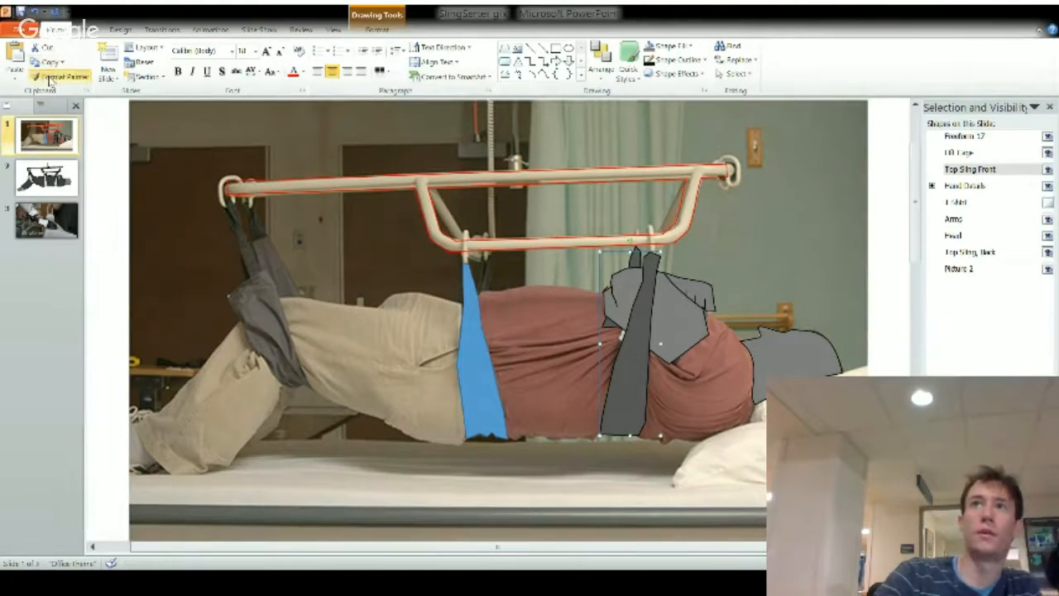
click(500, 389)
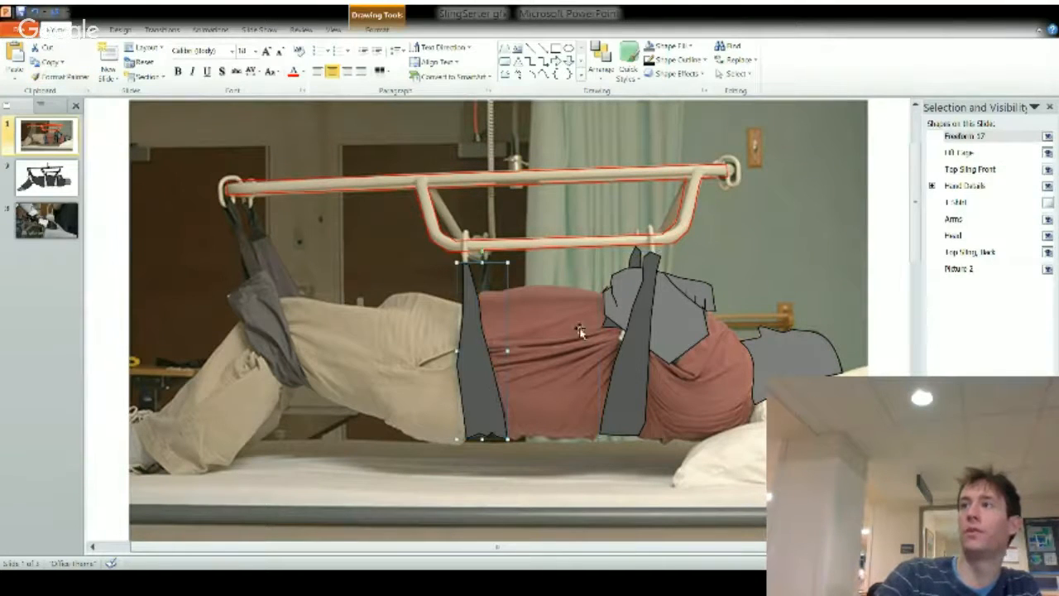
Trace two long open freeform fold lines across the middle of the shirt, between the two front sling straps.
click(89, 29)
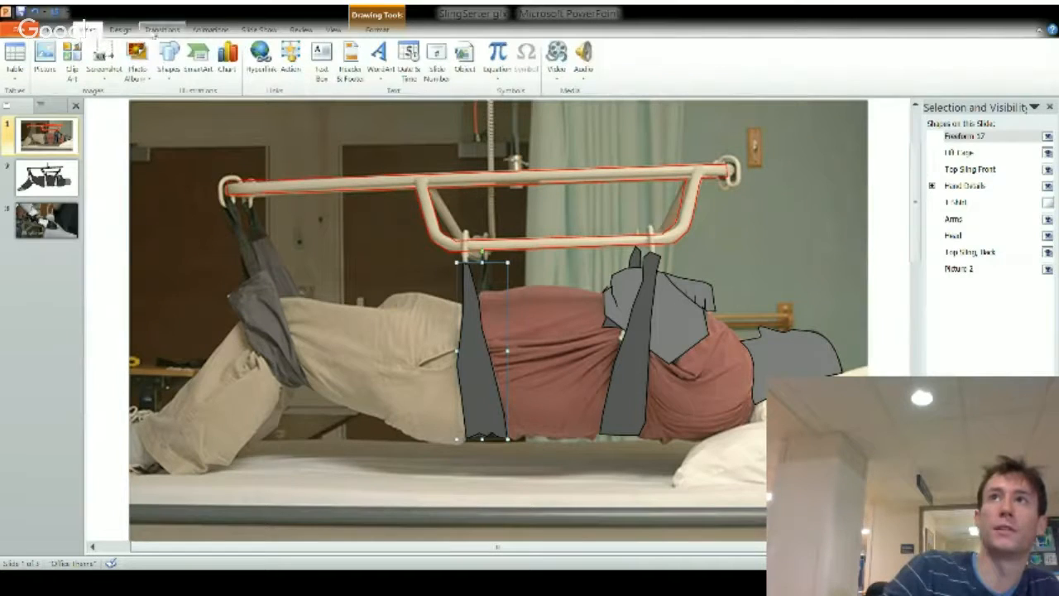
click(175, 59)
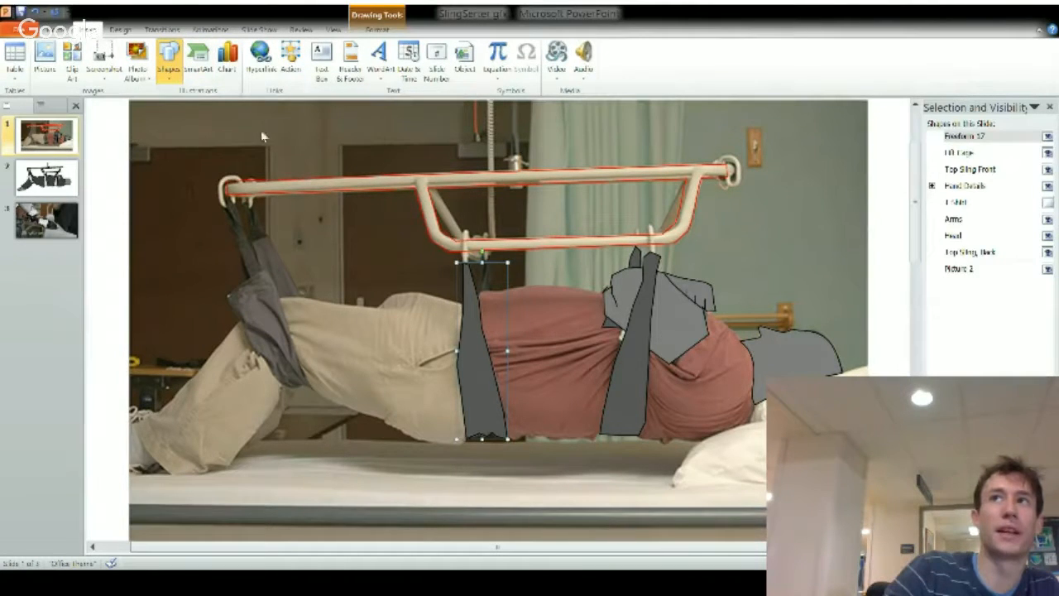
click(164, 123)
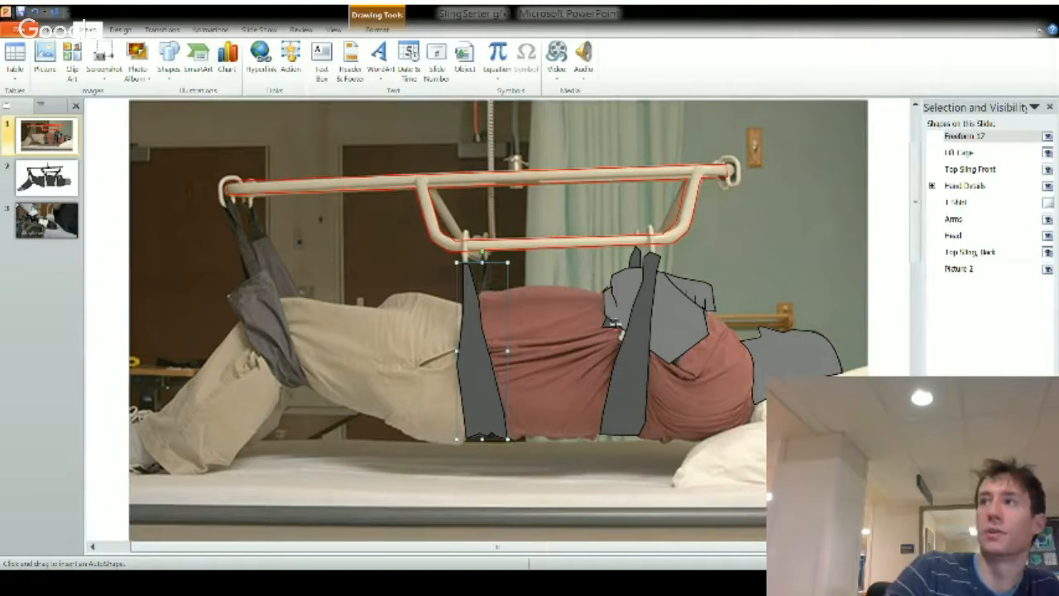
click(618, 331)
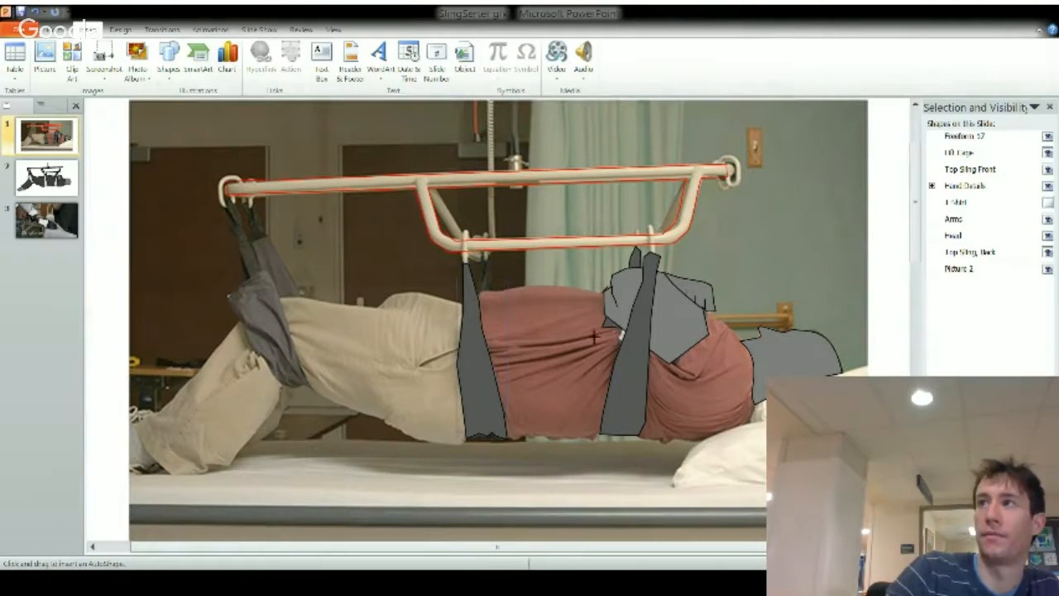
double_click(528, 347)
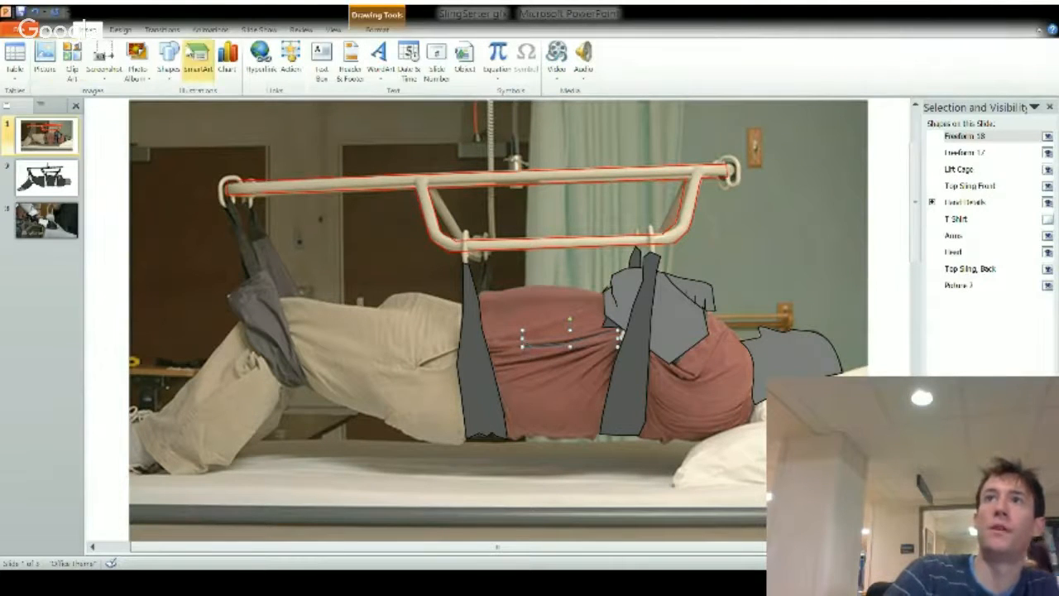
click(164, 123)
click(610, 342)
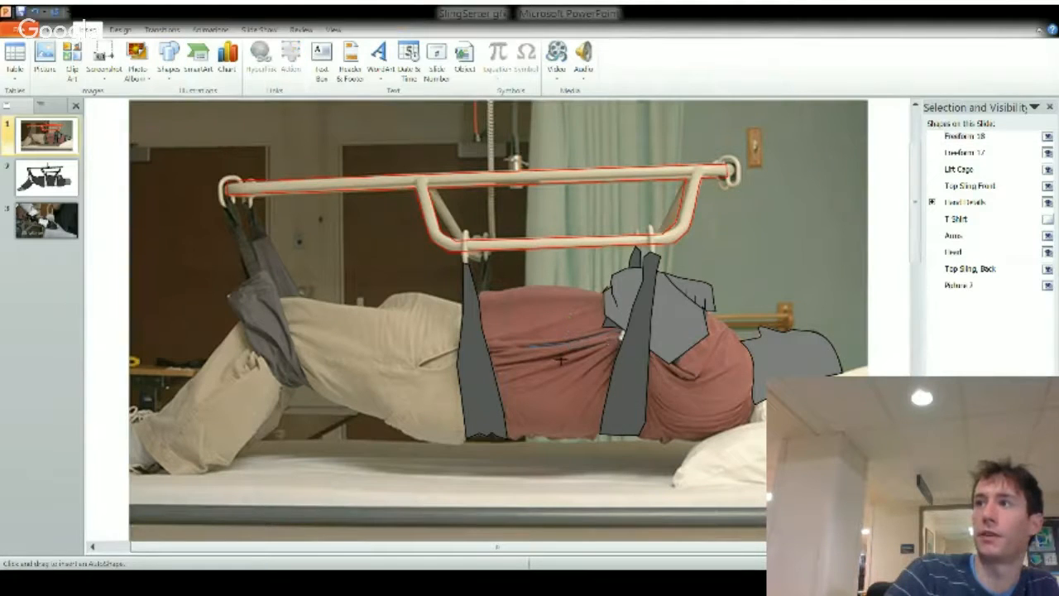
double_click(497, 366)
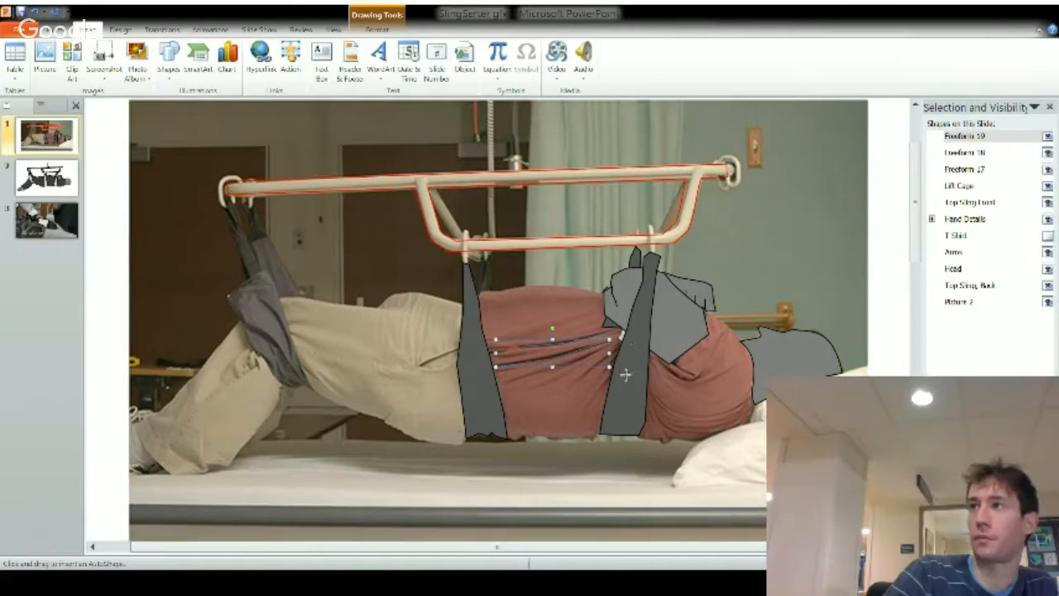
Trace three more open freeform folds fanning diagonally down toward the waist from the Top Sling Front strap.
click(617, 348)
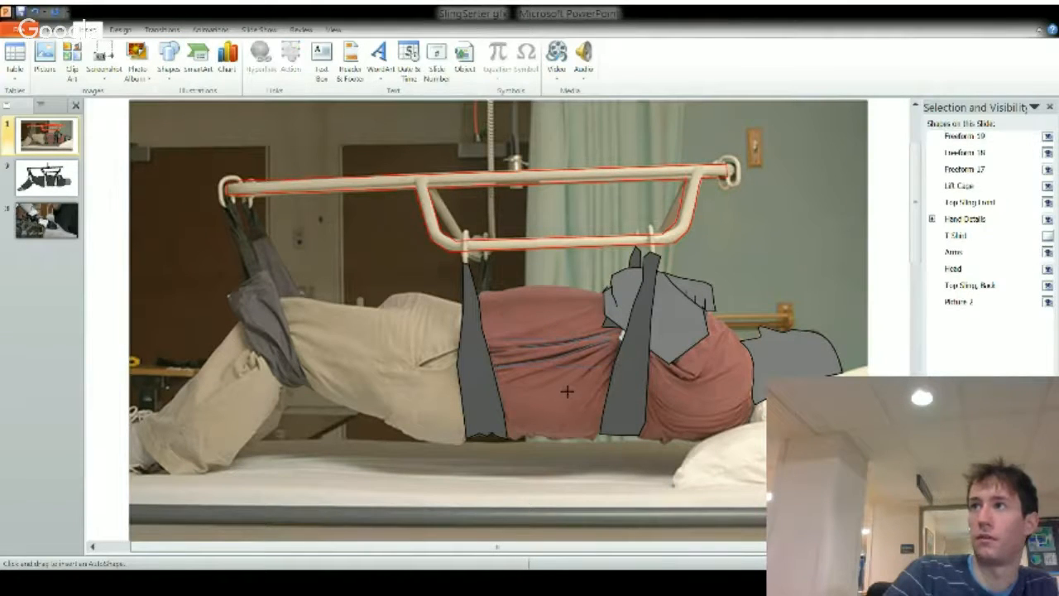
double_click(566, 387)
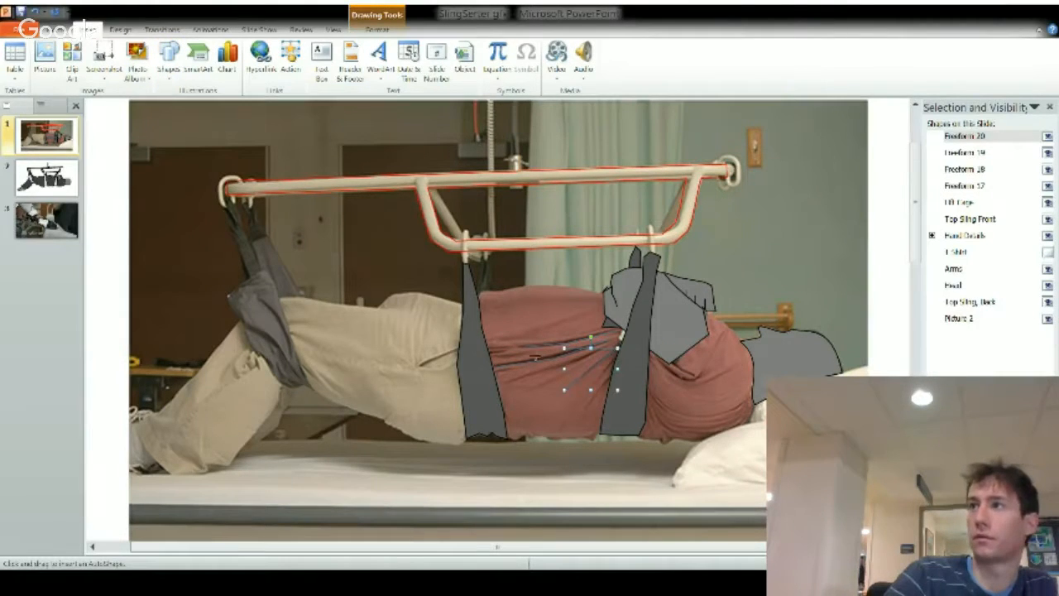
click(614, 345)
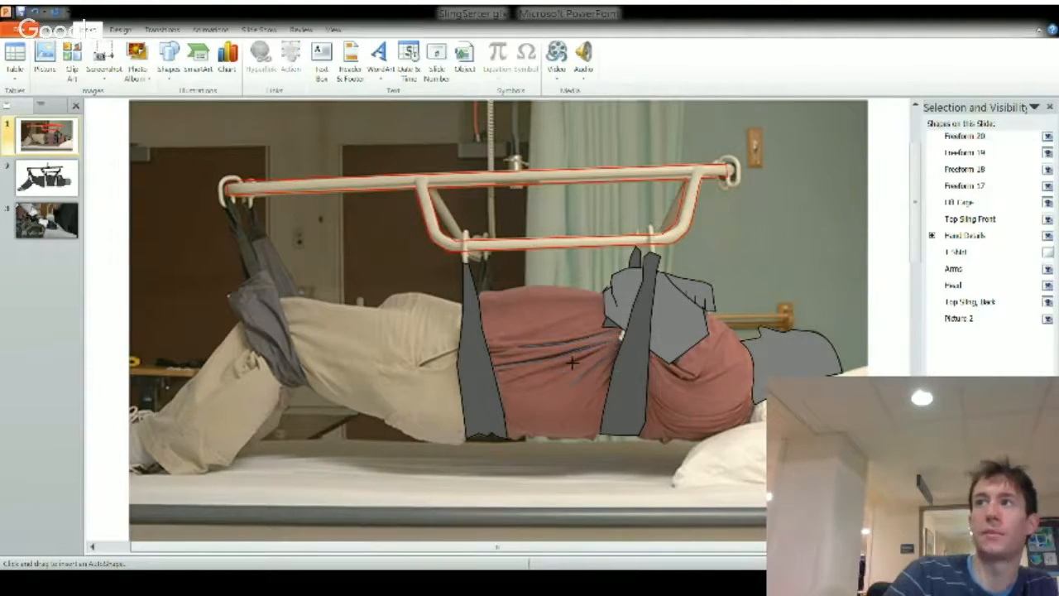
double_click(513, 381)
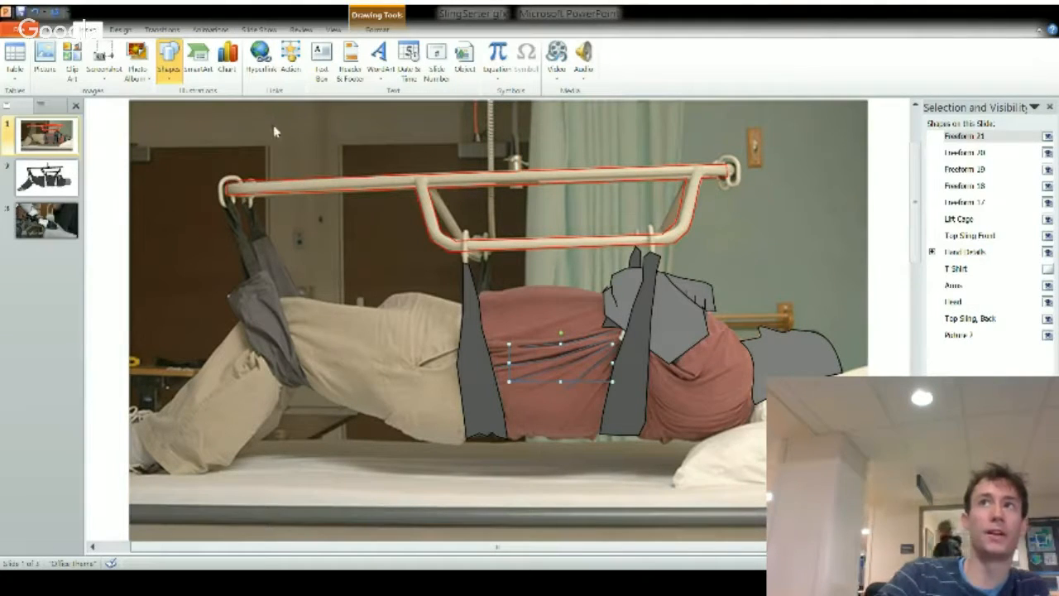
click(611, 377)
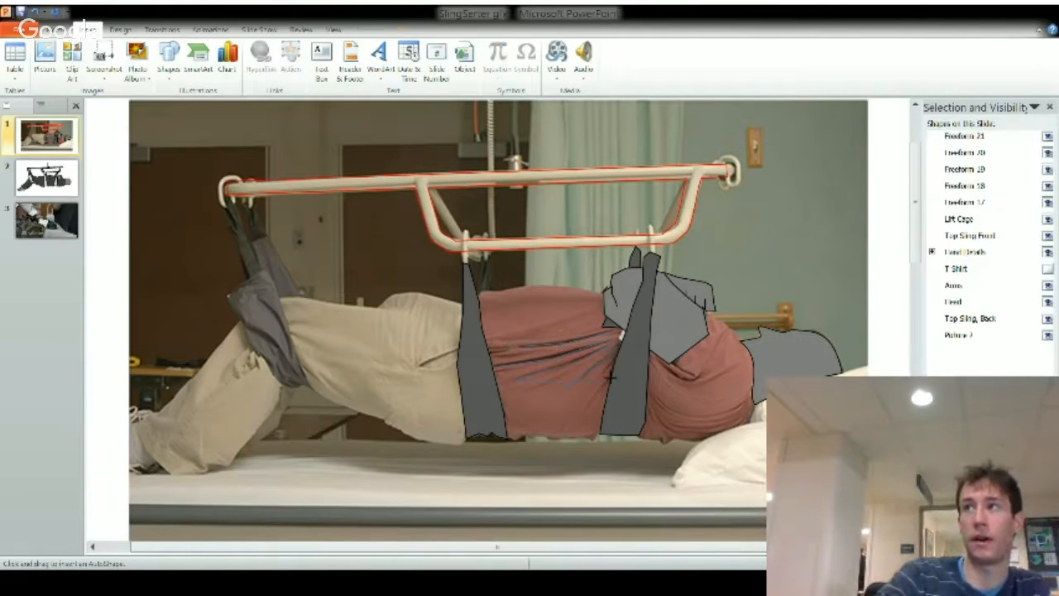
double_click(571, 432)
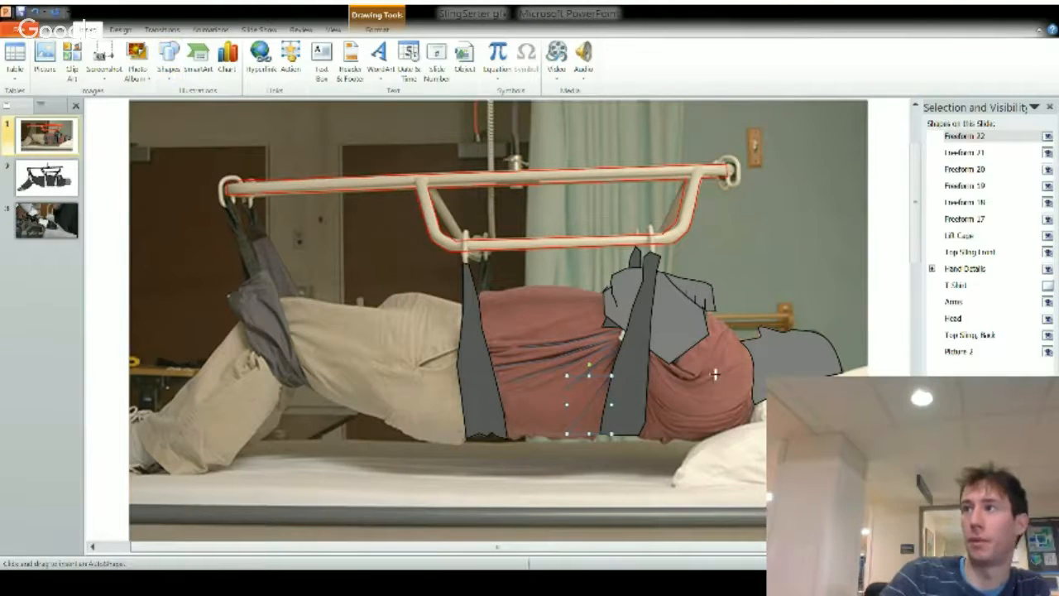
Trace three open freeform folds on the shirt's shoulder section: a V-shaped one below the arm and two curved ones along the underside.
click(717, 335)
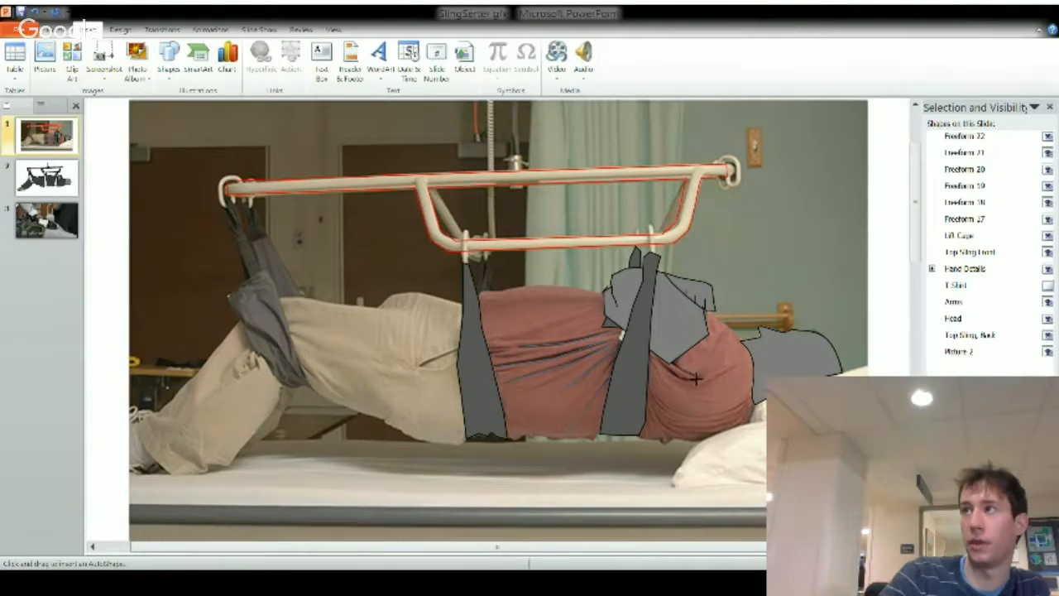
double_click(667, 365)
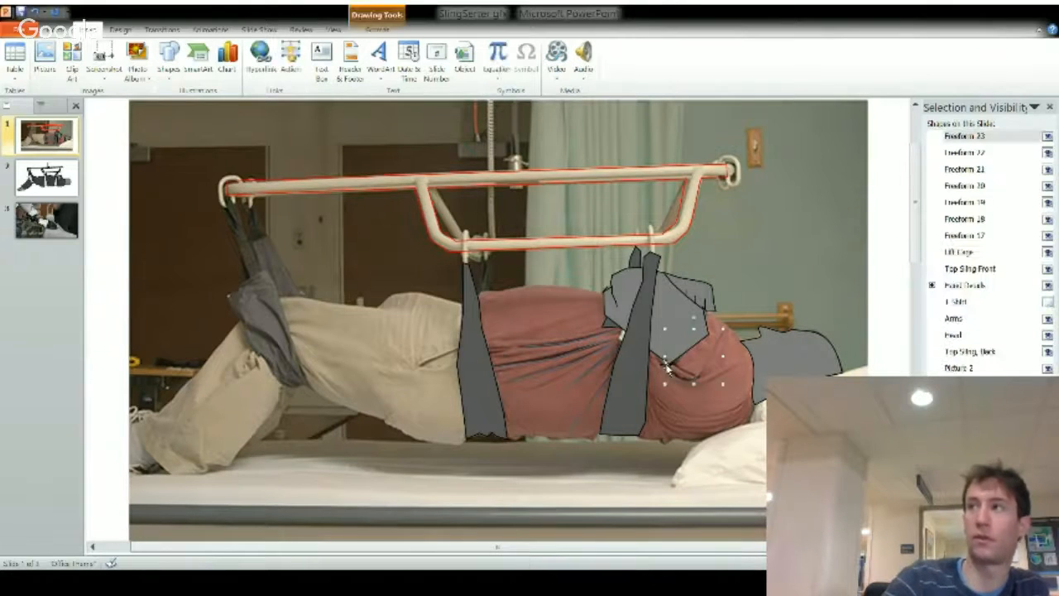
click(168, 57)
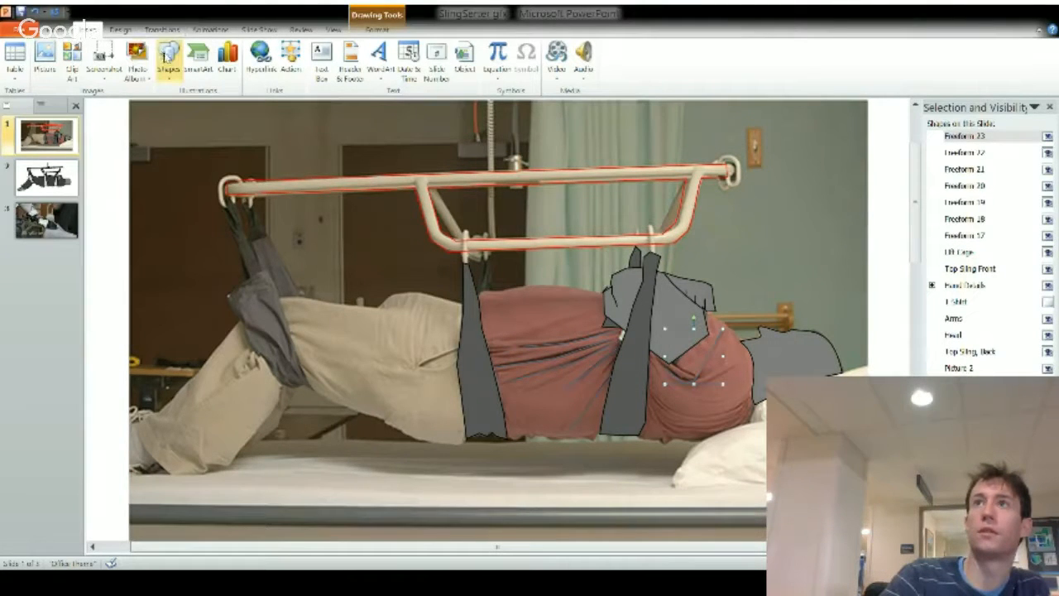
click(162, 122)
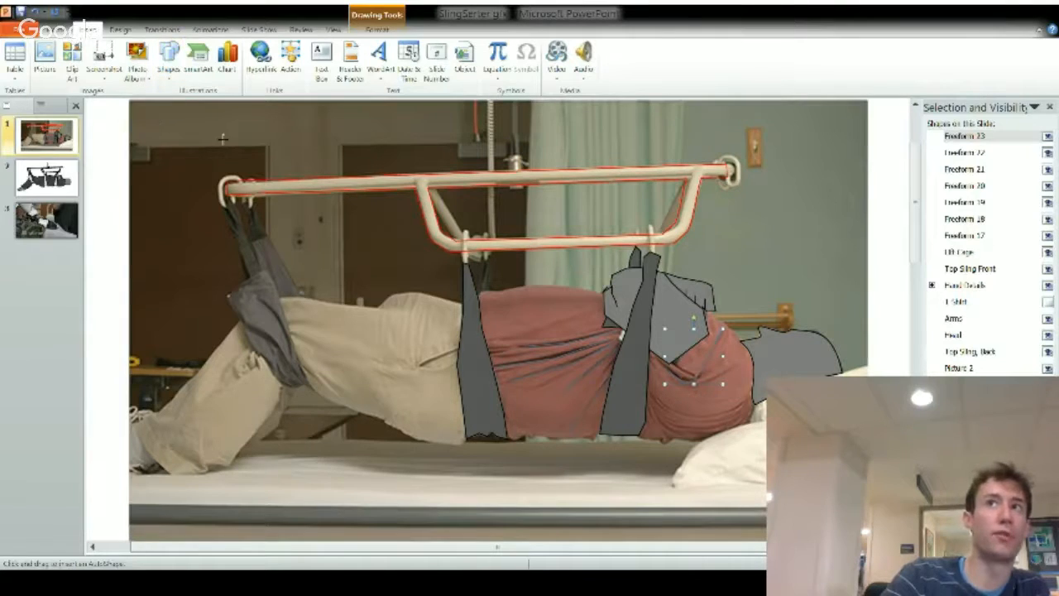
click(743, 400)
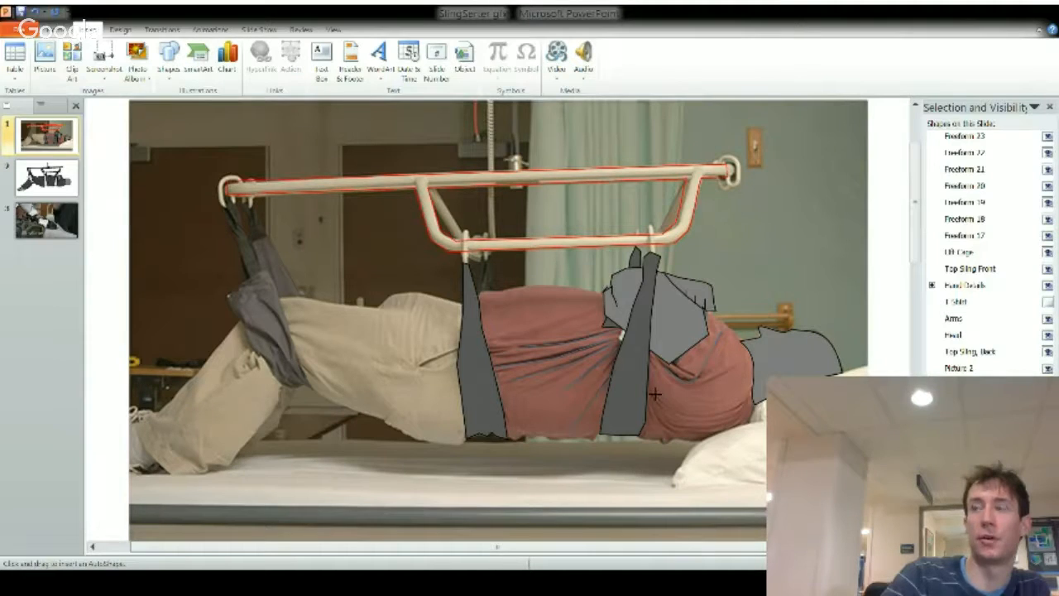
double_click(673, 382)
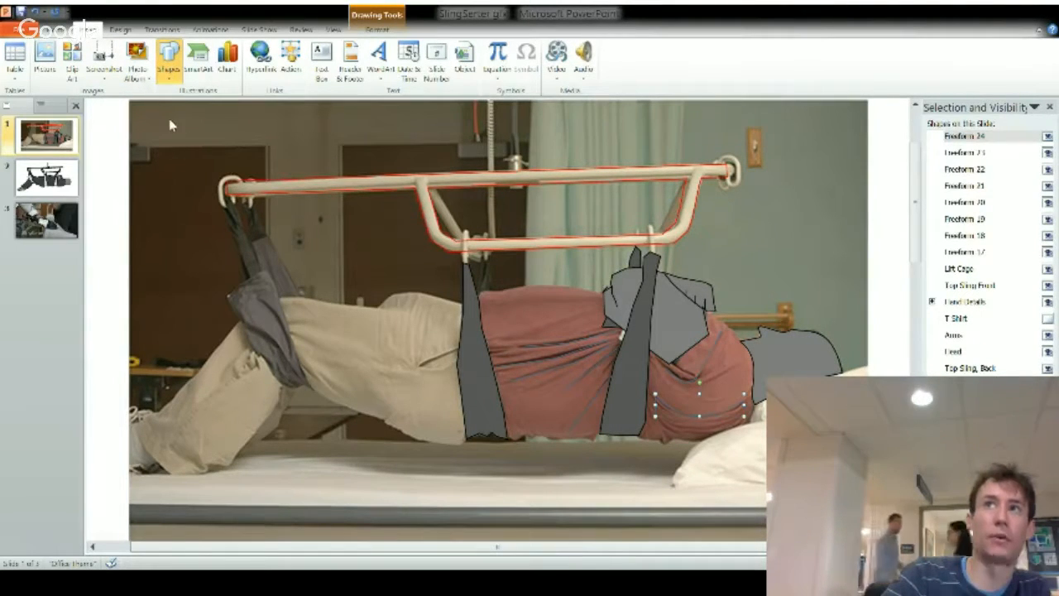
click(741, 421)
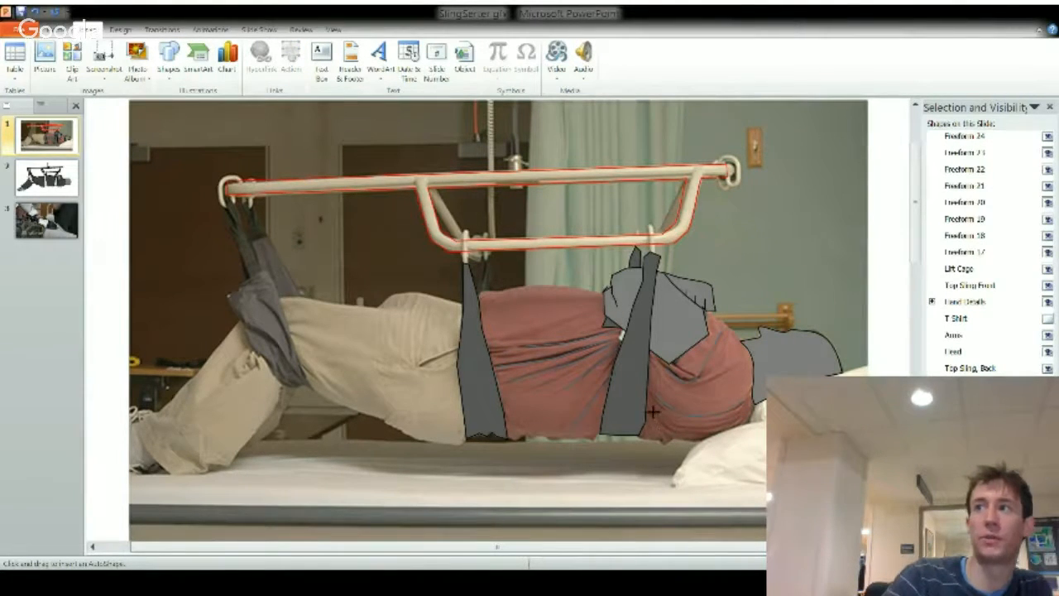
drag(653, 409, 741, 413)
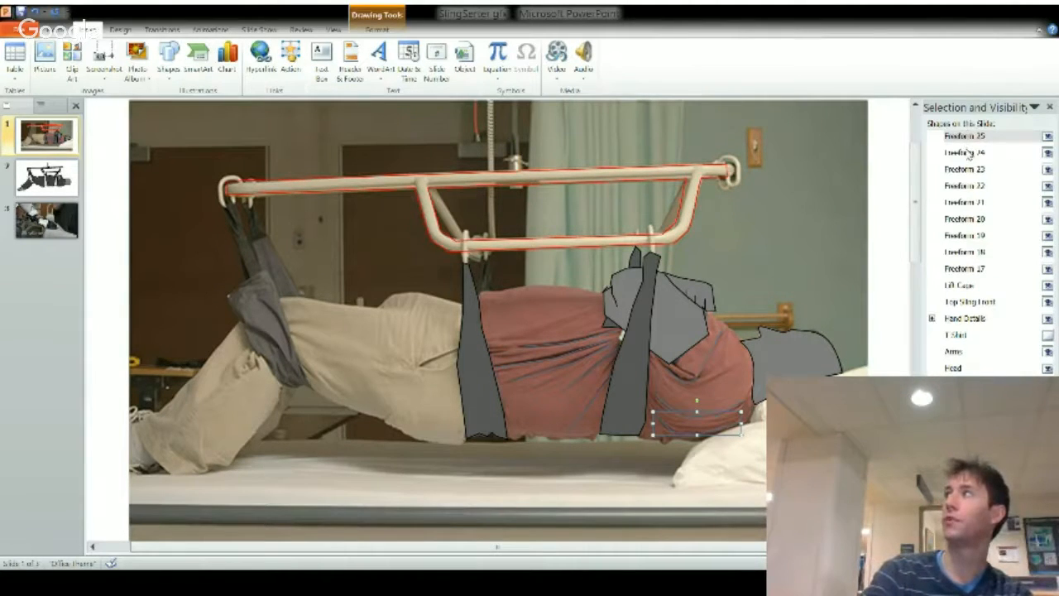
Group the eight shirt fold lines, Freeform 18 through Freeform 25, leaving out the waist strap.
ctrl+click(968, 153)
ctrl+click(966, 169)
ctrl+click(965, 186)
ctrl+click(965, 202)
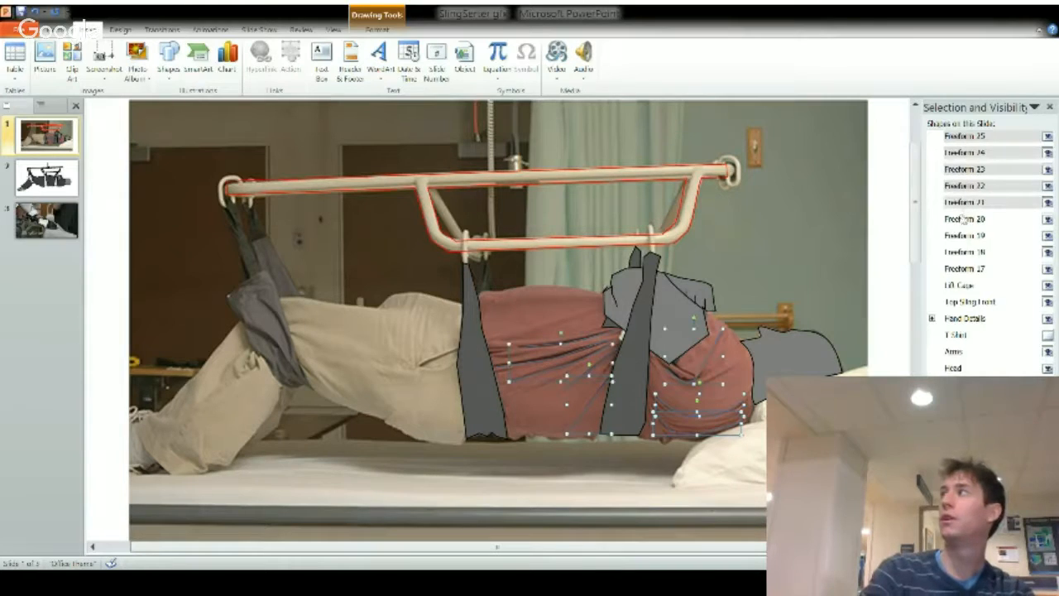
ctrl+click(965, 218)
ctrl+click(965, 236)
ctrl+click(966, 252)
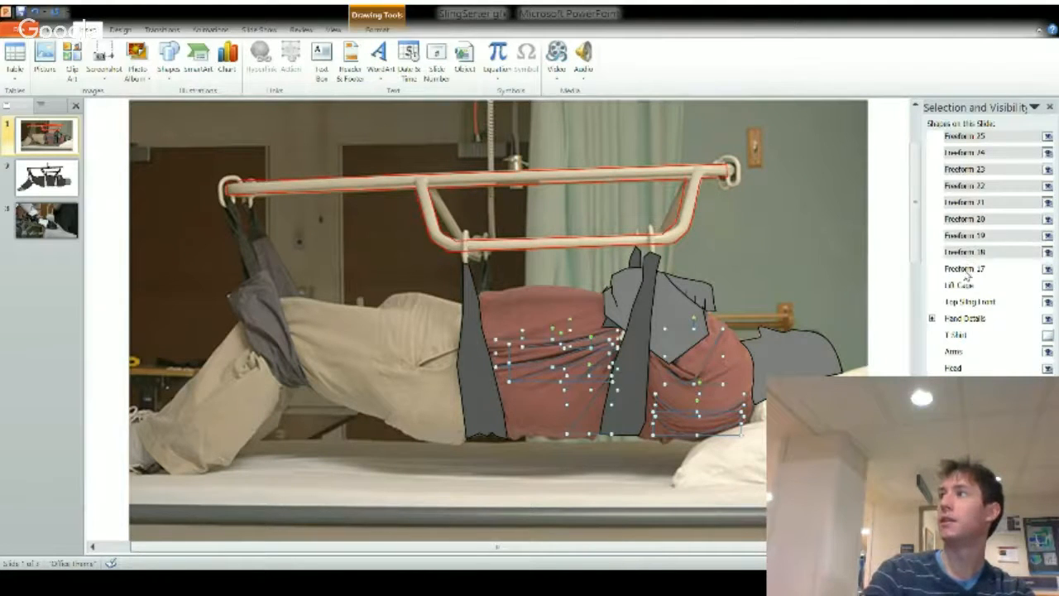
ctrl+click(968, 269)
ctrl+click(967, 271)
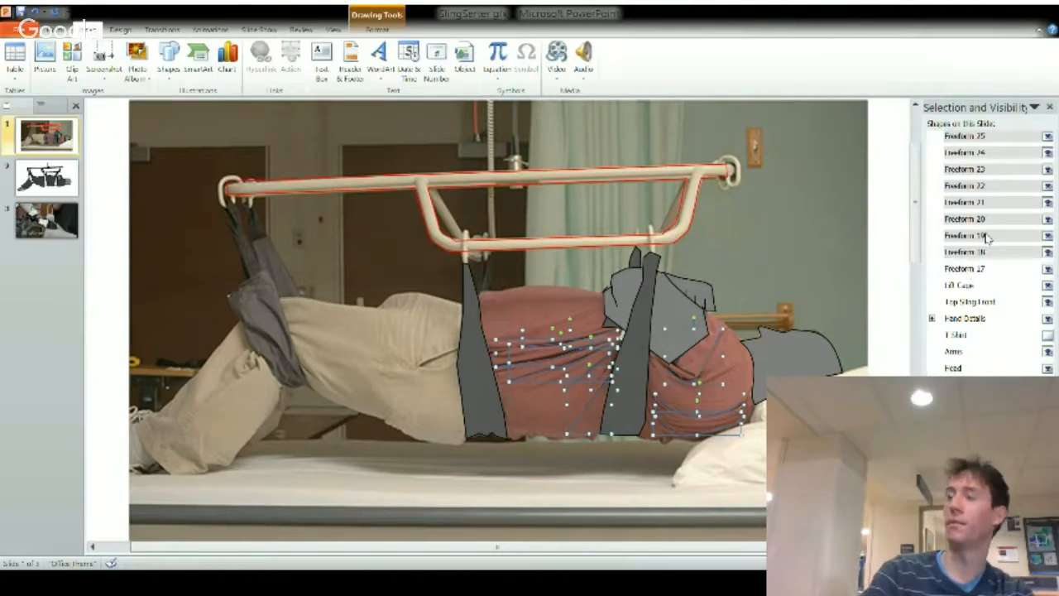
key(ctrl+g)
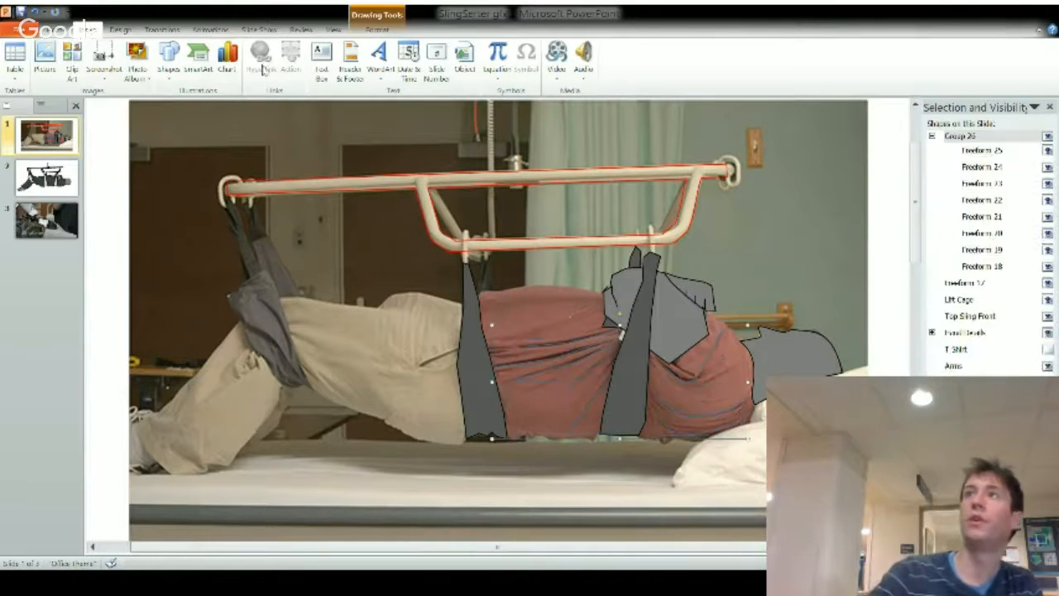
Show the T Shirt shape again and fill it with dark red.
click(1047, 348)
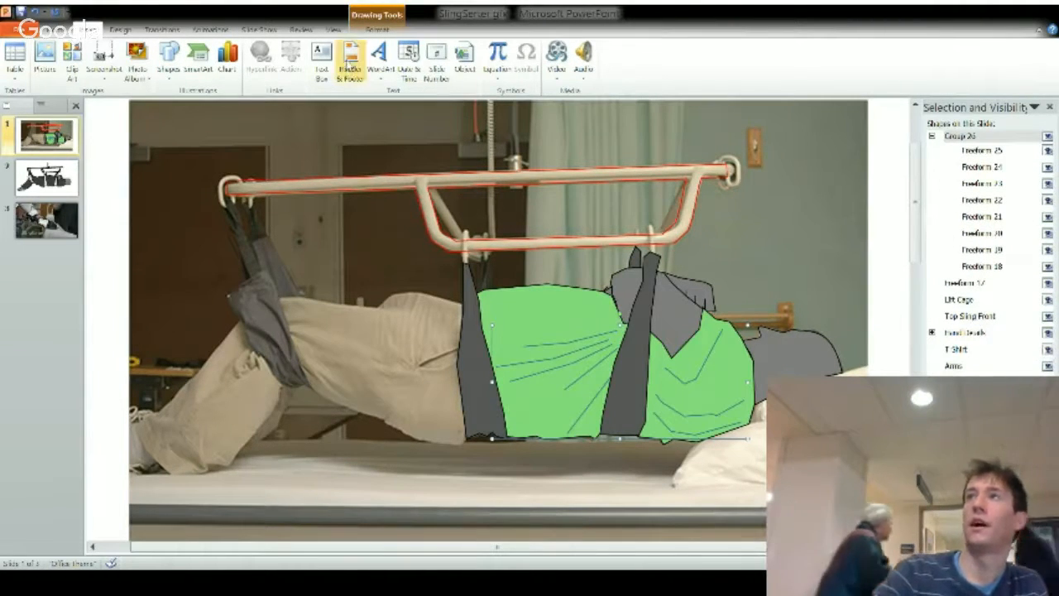
click(520, 309)
click(370, 30)
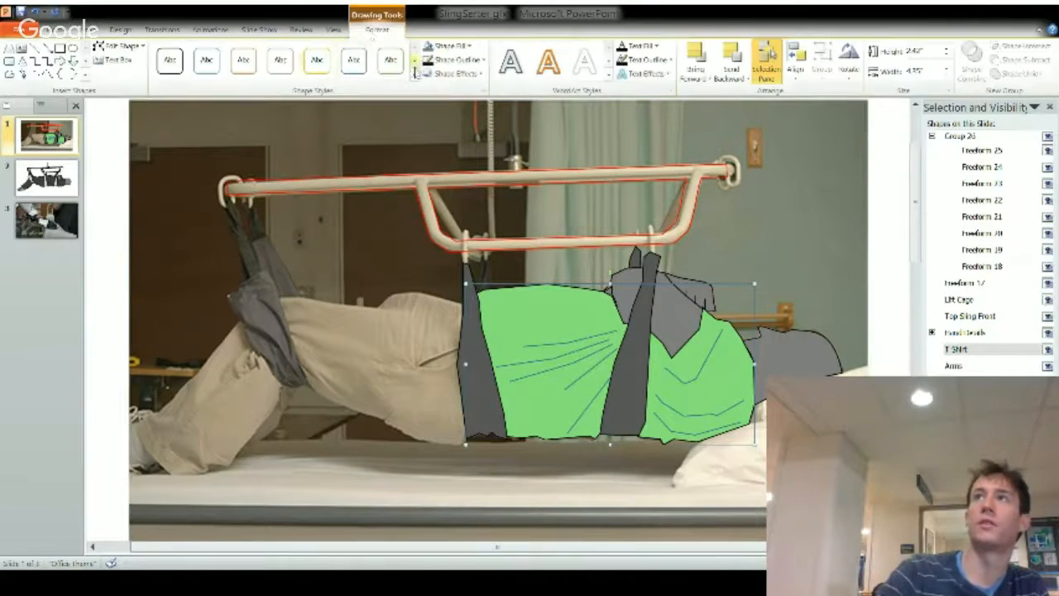
click(444, 46)
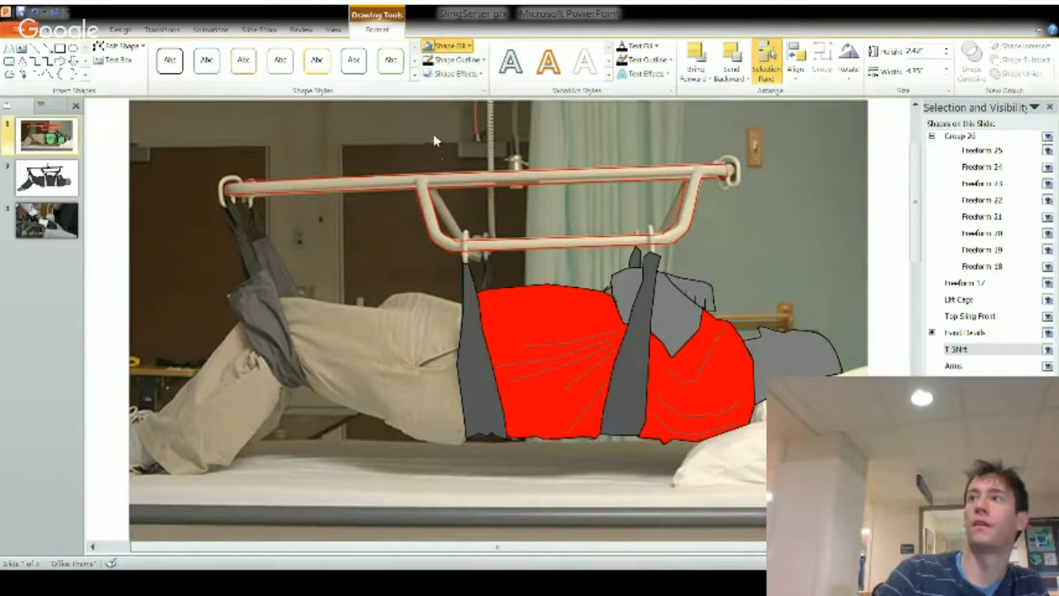
click(438, 144)
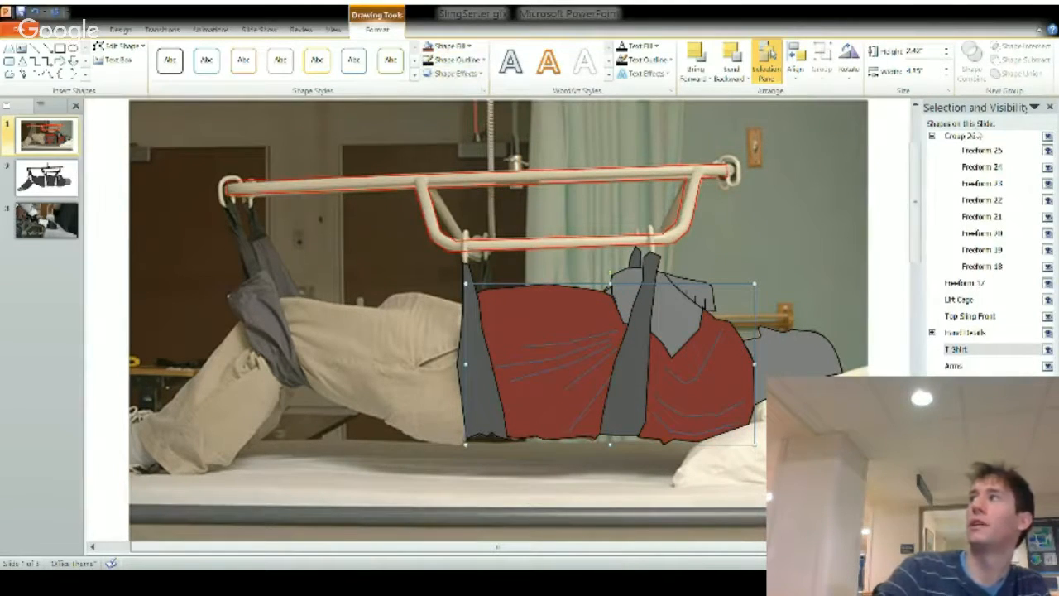
Recolor the outlines of the grouped shirt fold lines to a dark shade that suits the red shirt.
click(979, 135)
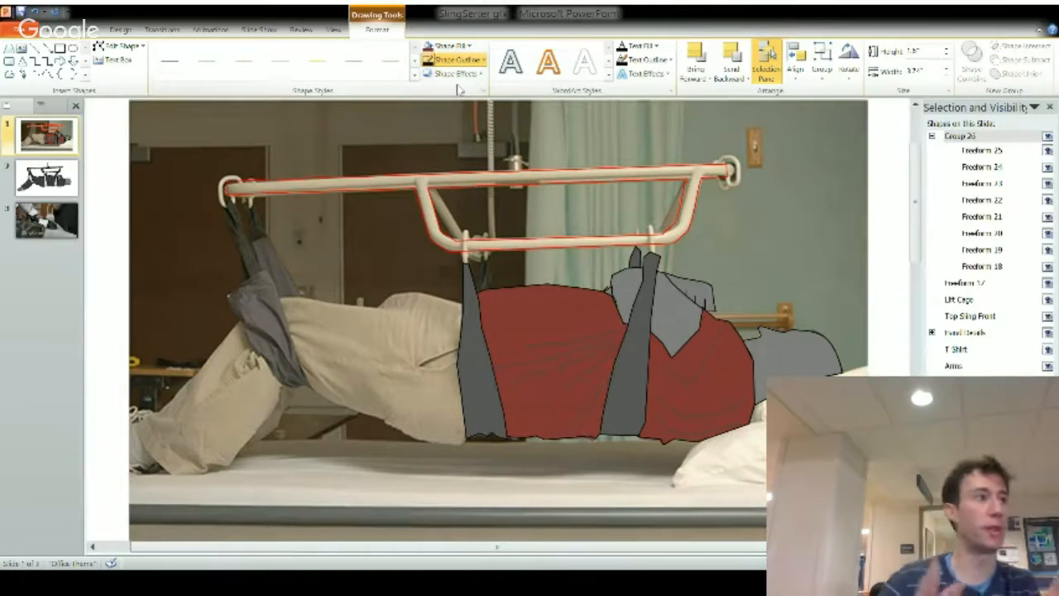
click(428, 178)
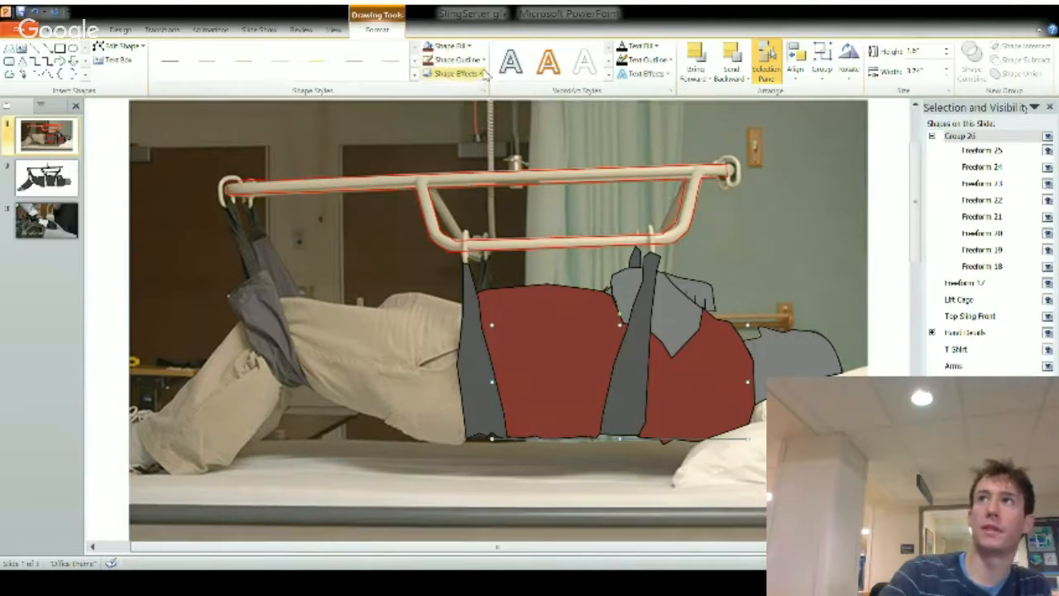
click(474, 63)
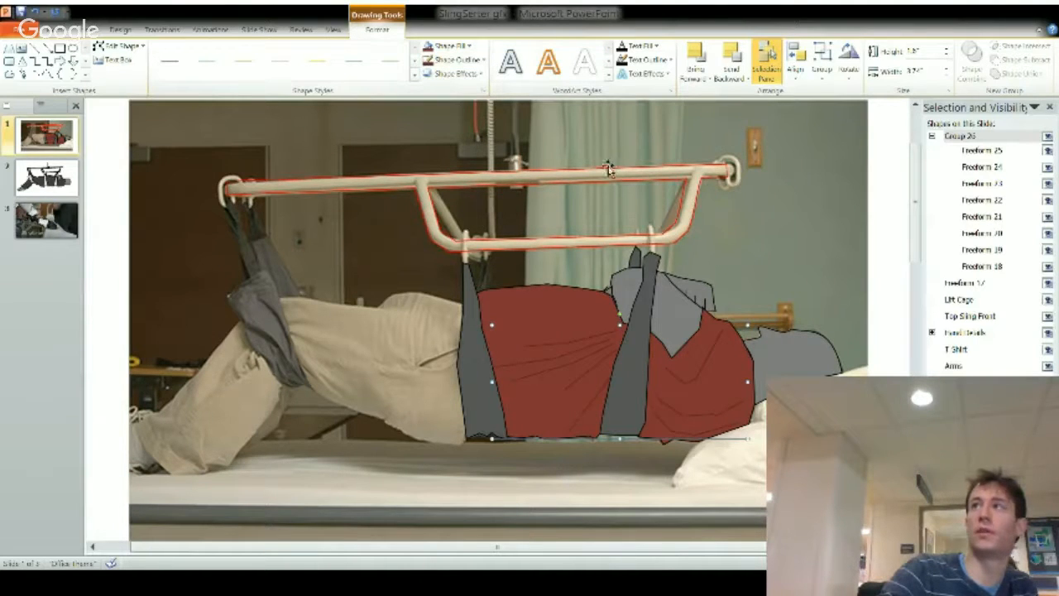
click(579, 348)
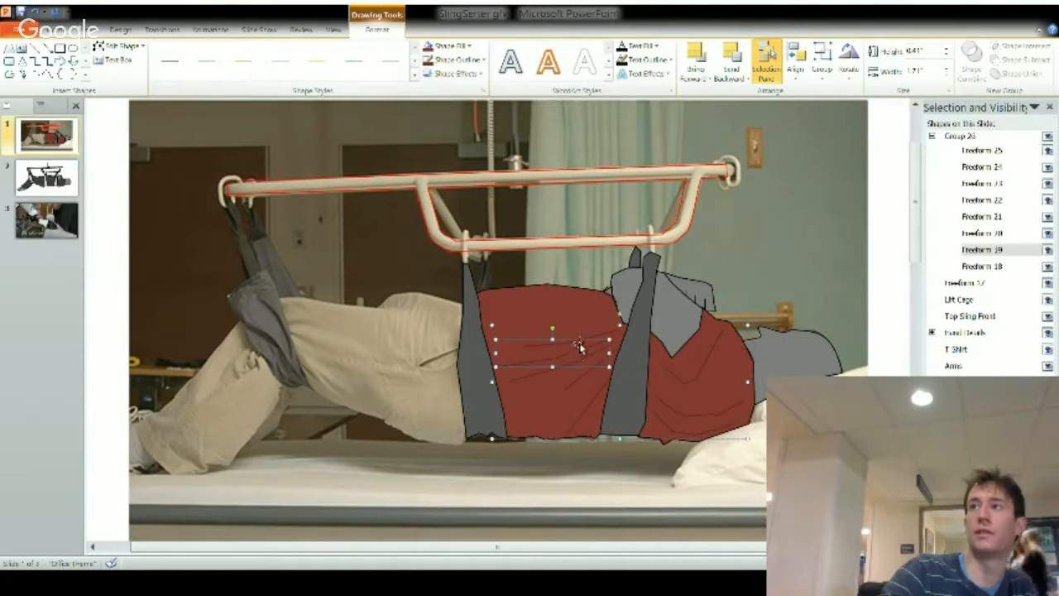
key(Escape)
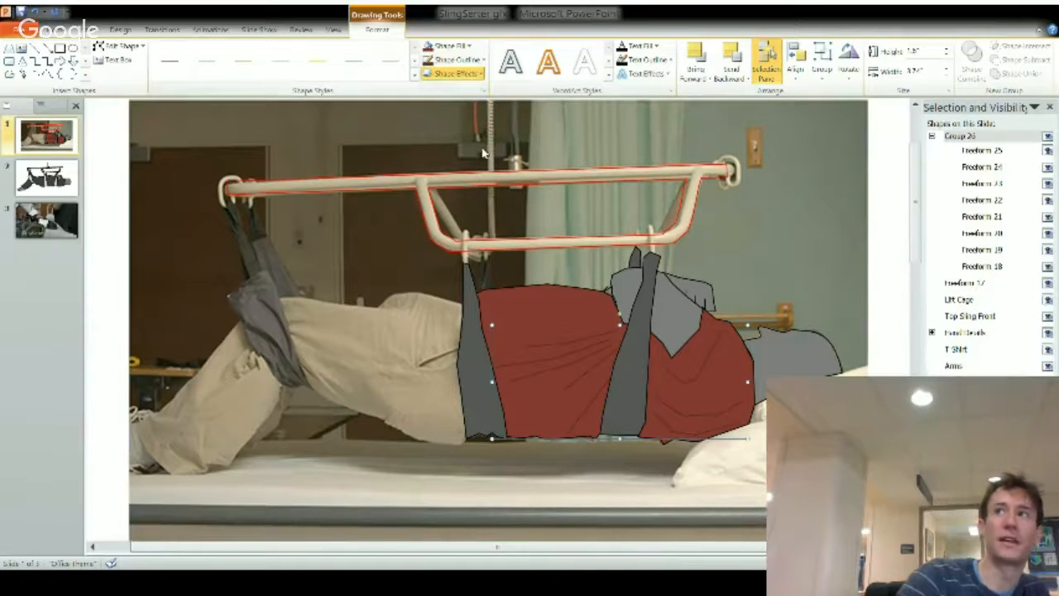
click(539, 194)
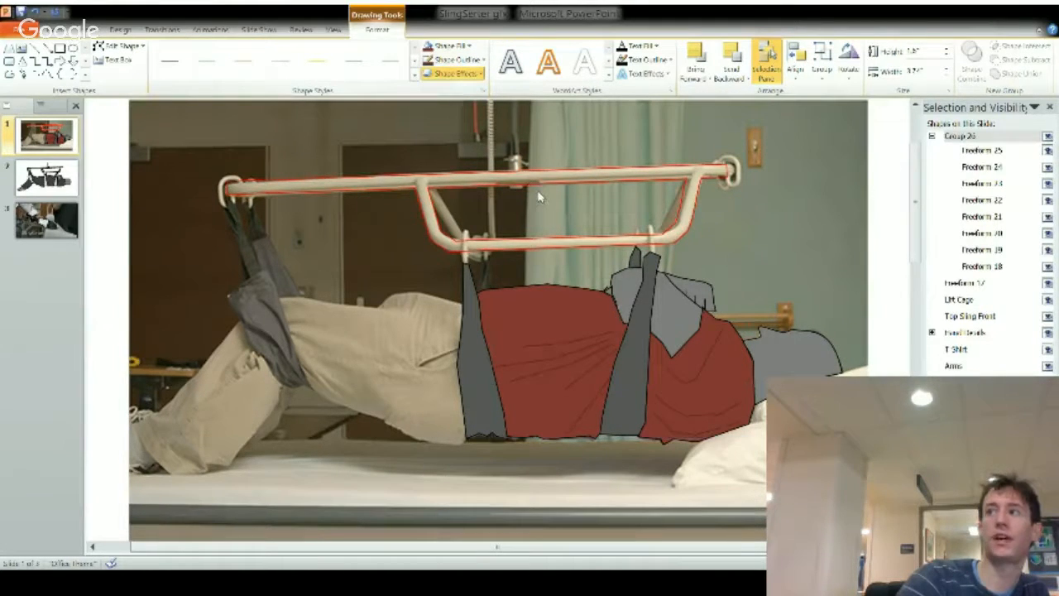
click(540, 197)
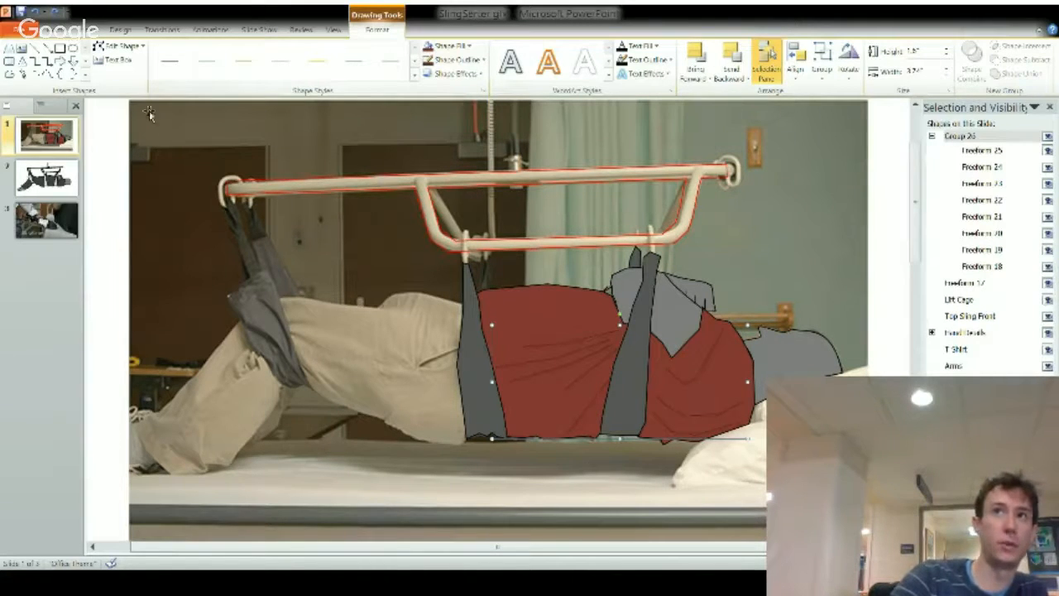
Draw a closed freeform with a wavy upper edge, about 1.17" by 4.65", covering the underside of the shirt.
click(10, 74)
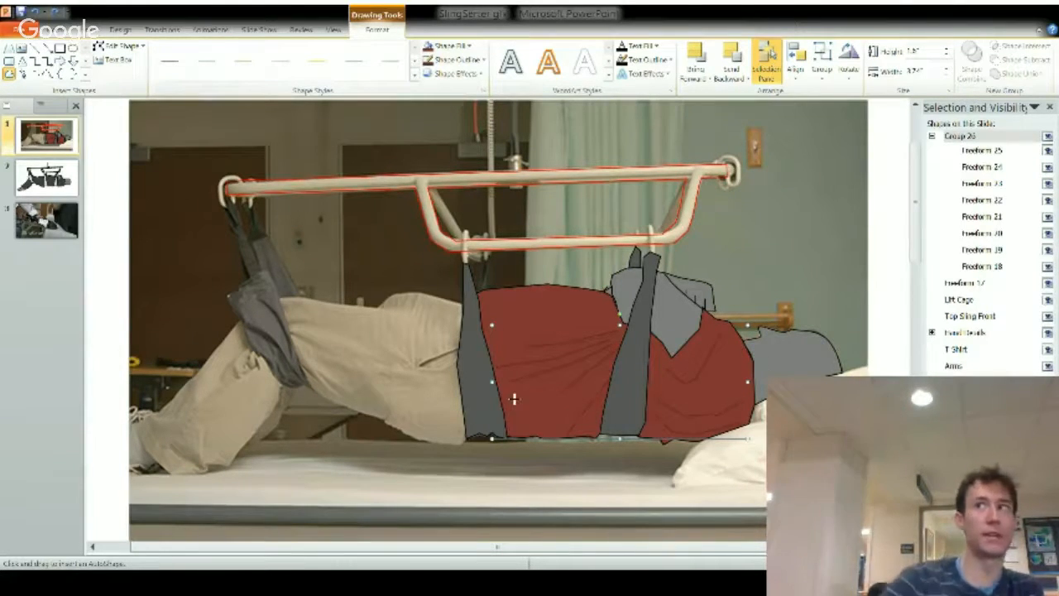
click(472, 394)
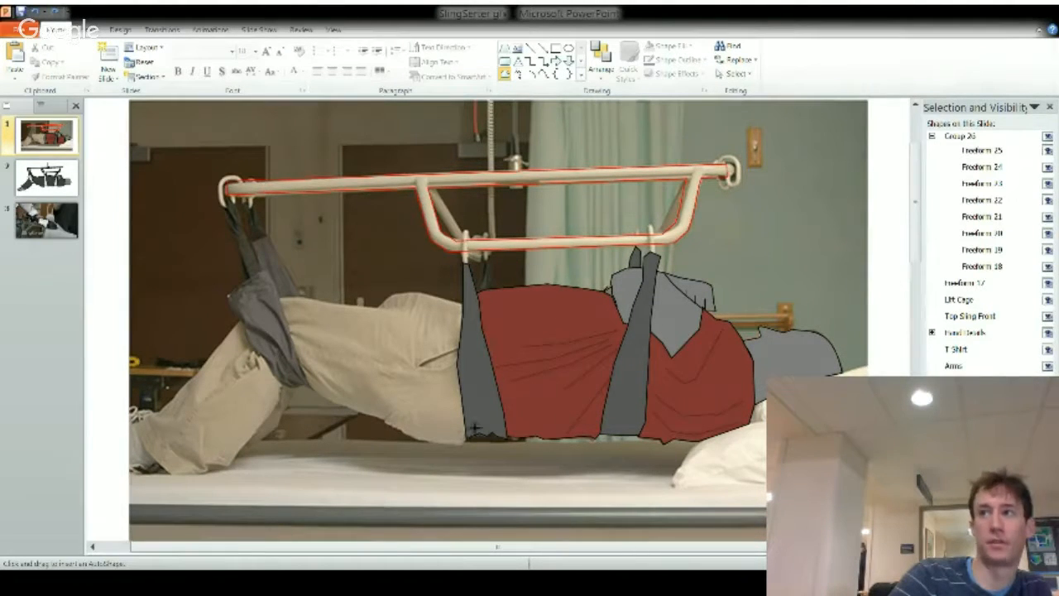
click(474, 395)
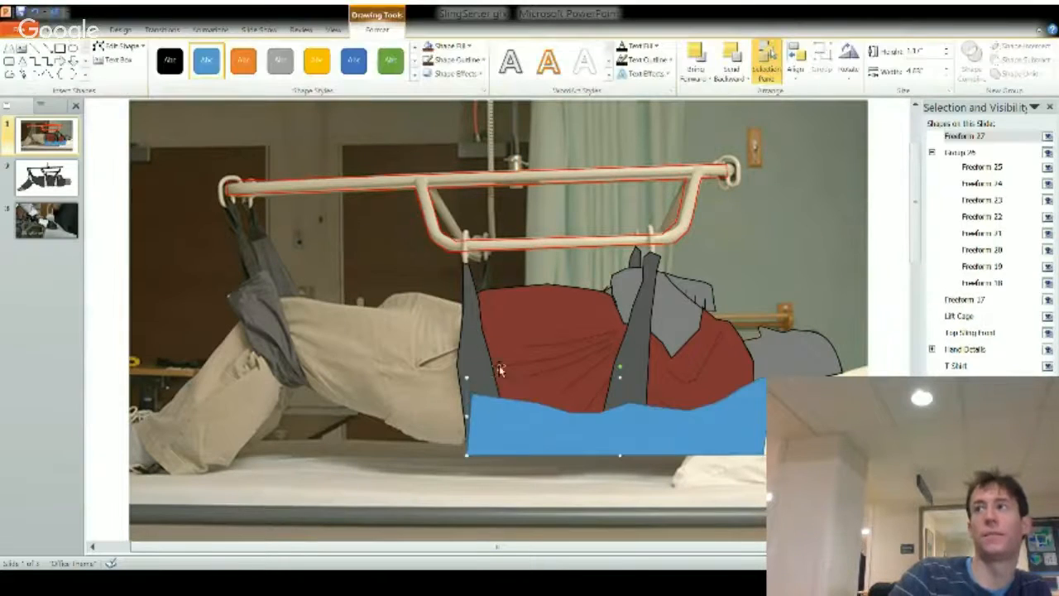
Duplicate the first slide and open the duplicate for editing.
click(52, 138)
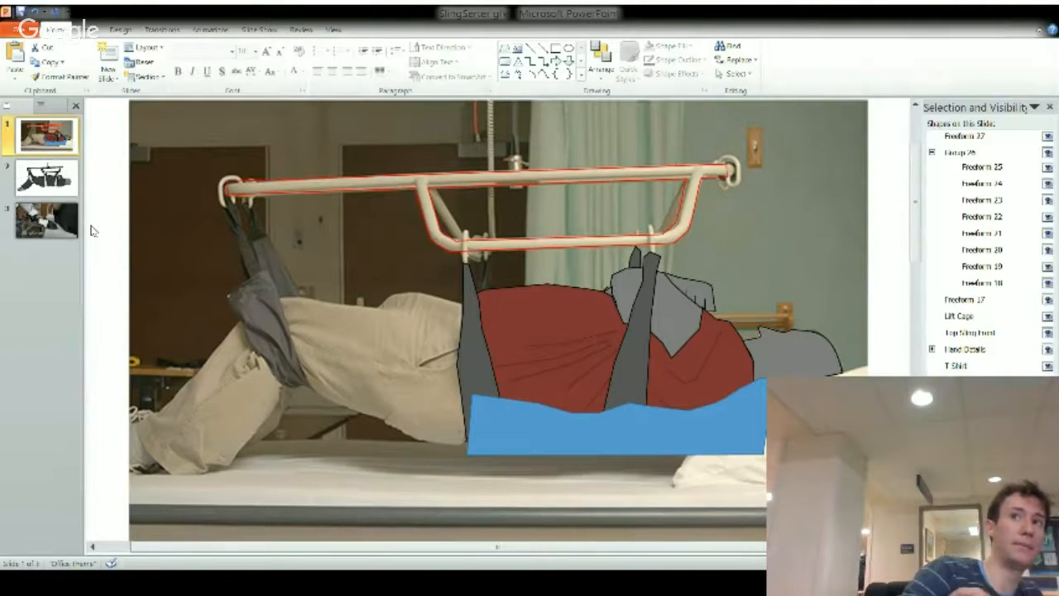
key(ctrl+d)
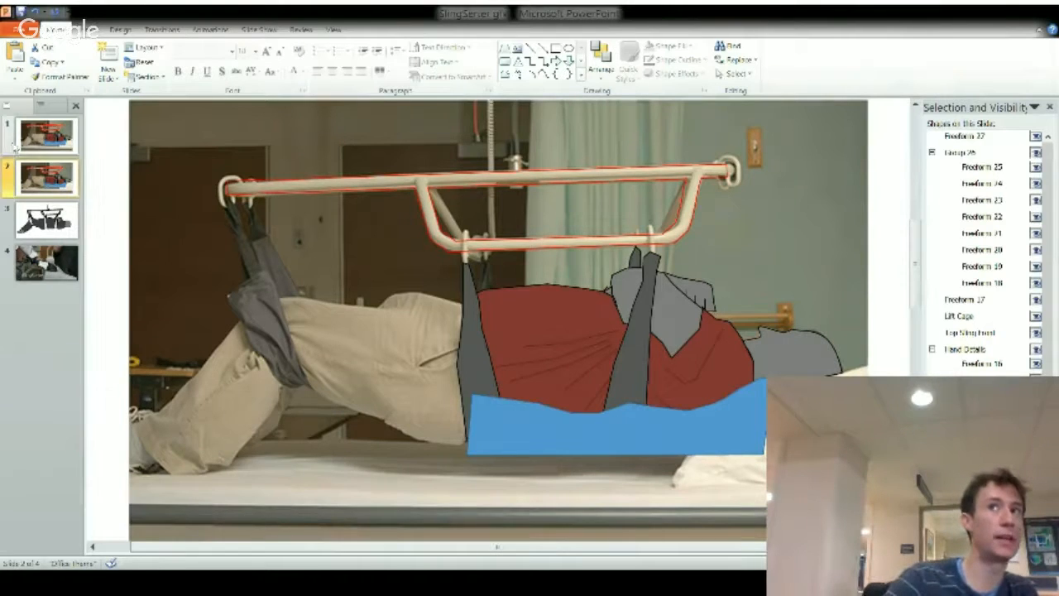
click(41, 137)
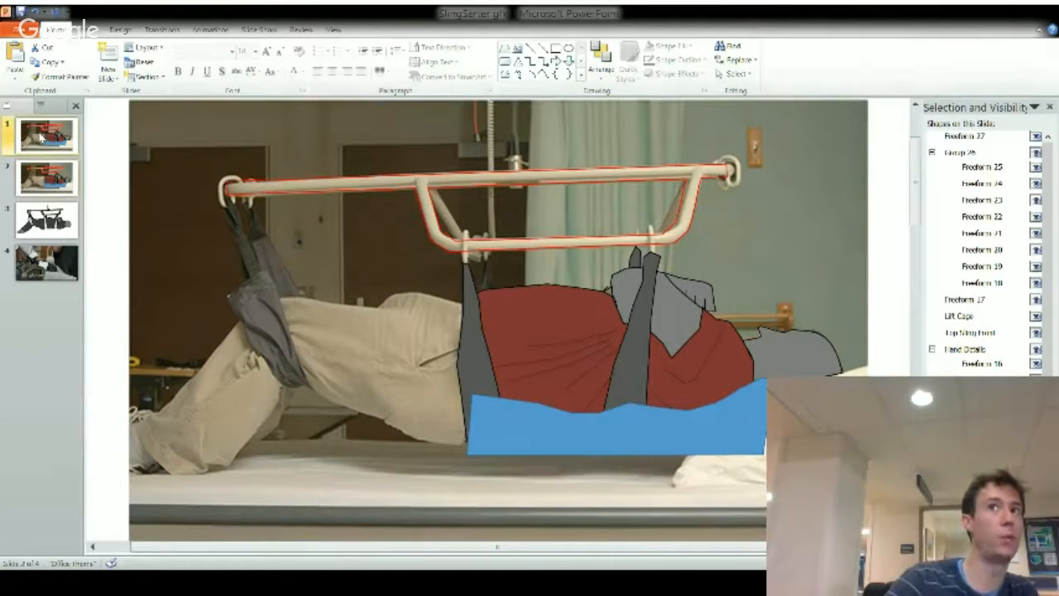
click(48, 183)
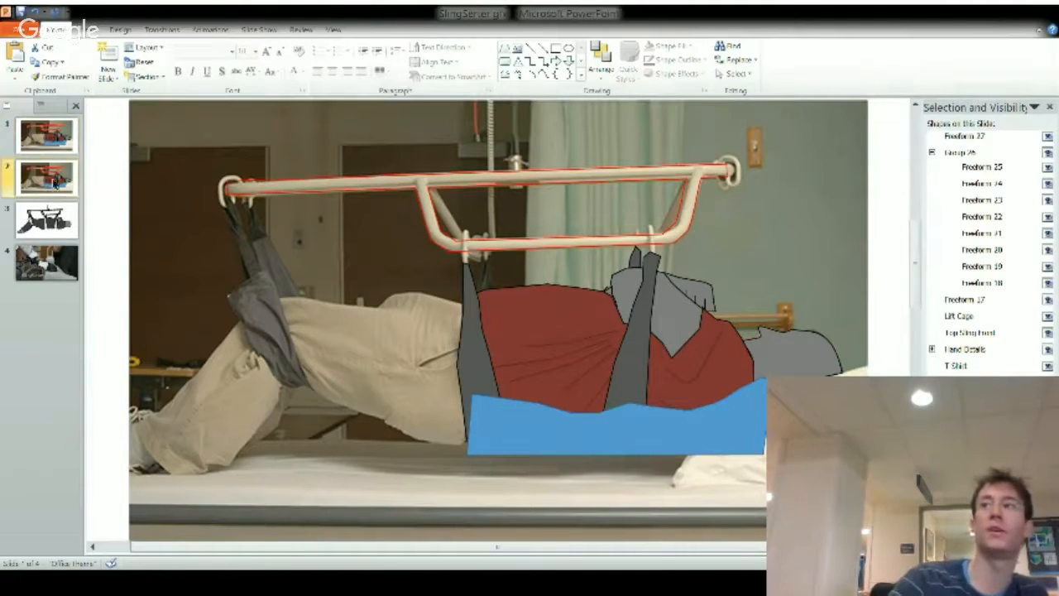
Intersect the T Shirt shape with the blue freeform on the duplicate slide to cut out the shirt's lower band.
click(540, 390)
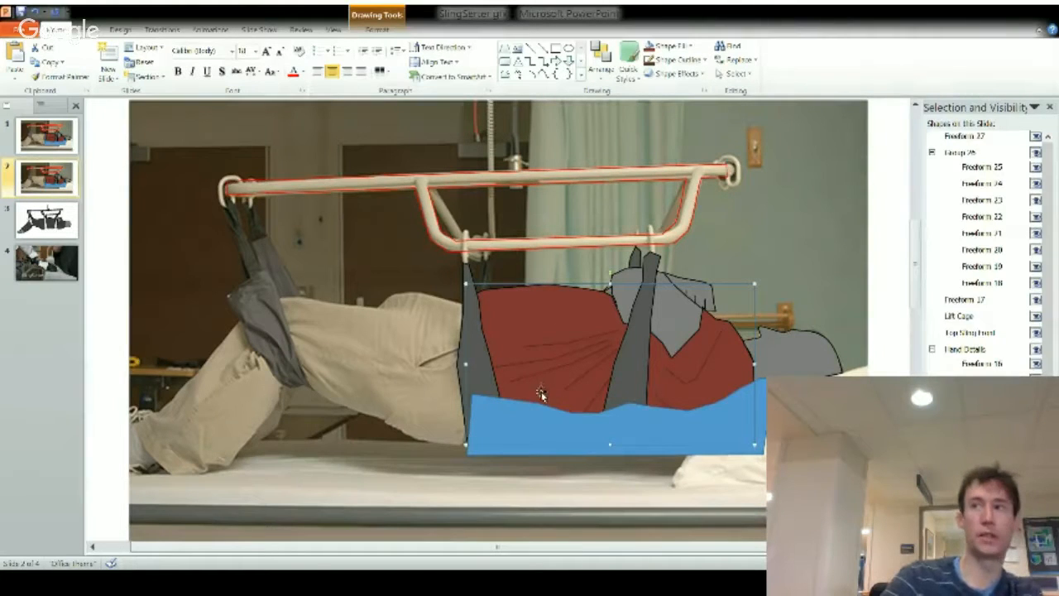
click(539, 420)
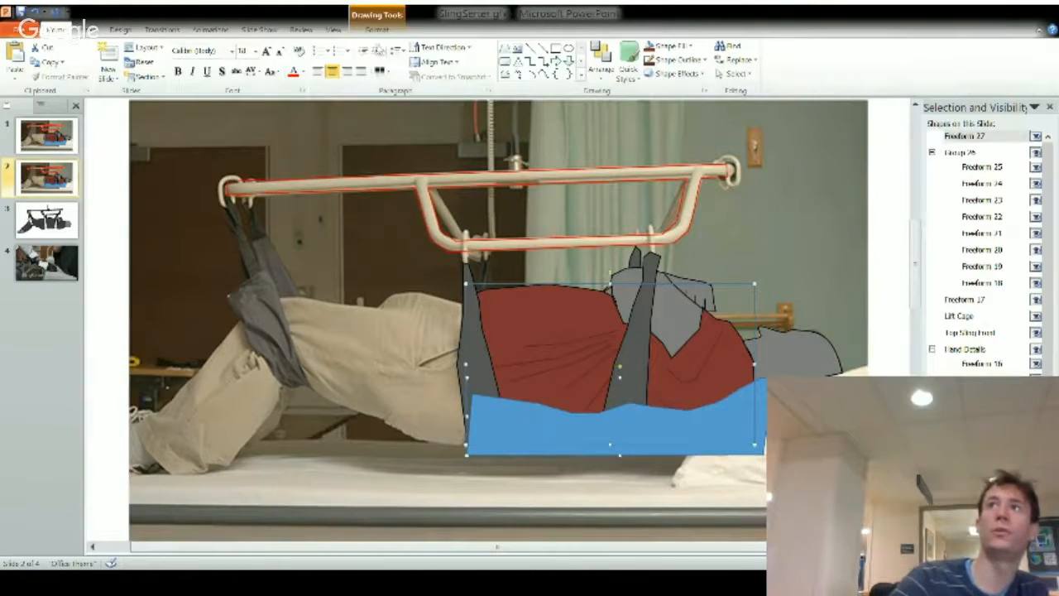
click(378, 29)
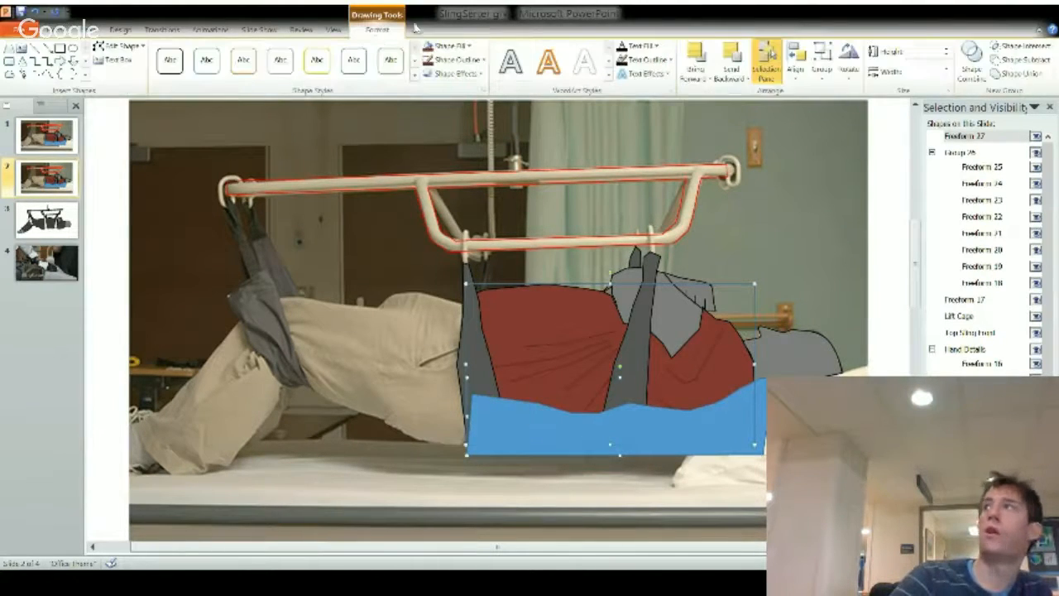
click(1020, 48)
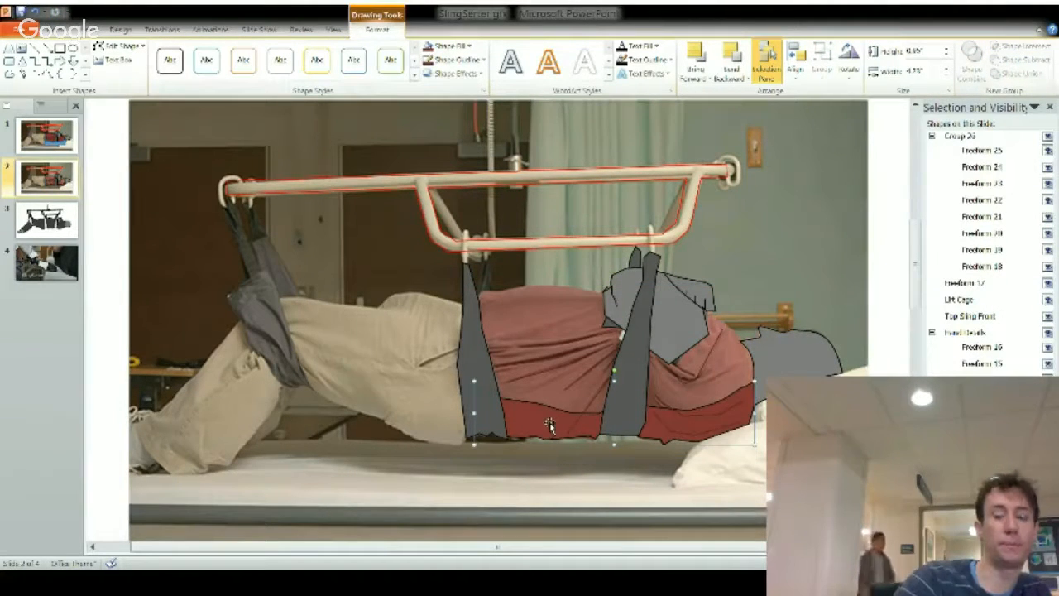
key(Delete)
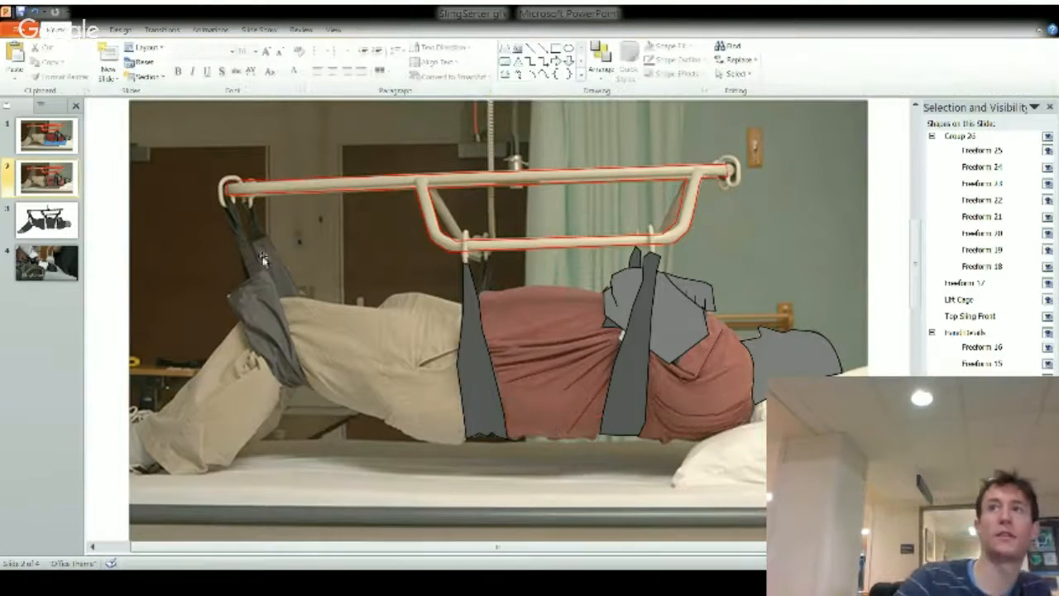
click(25, 126)
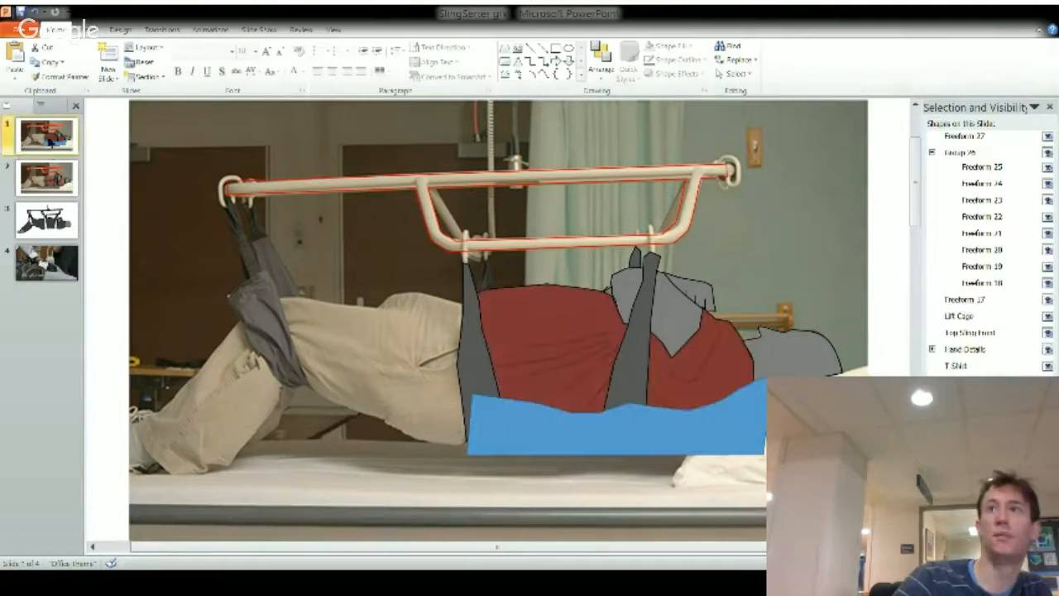
click(522, 432)
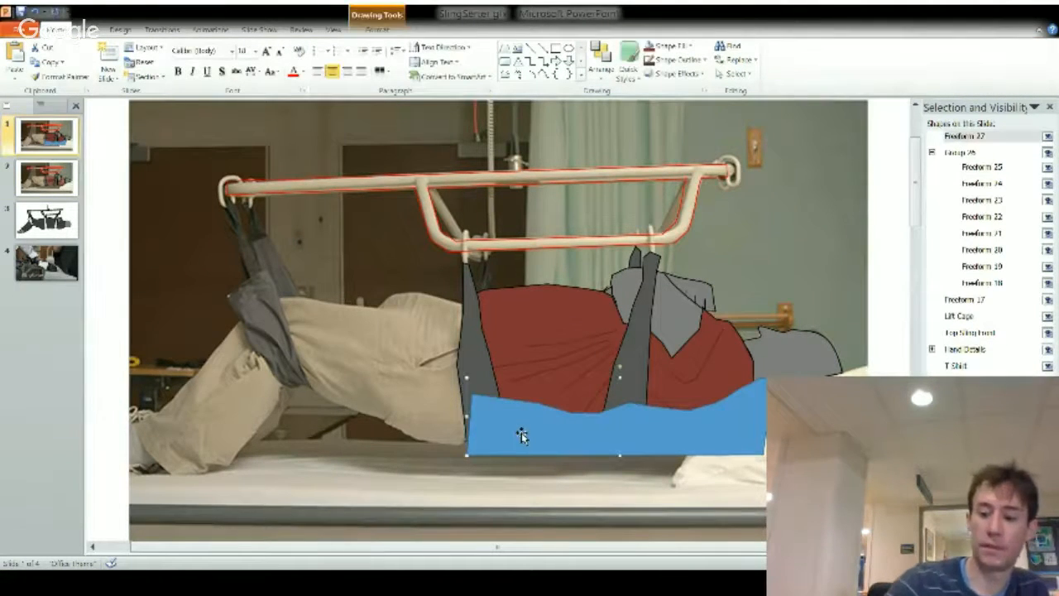
key(Delete)
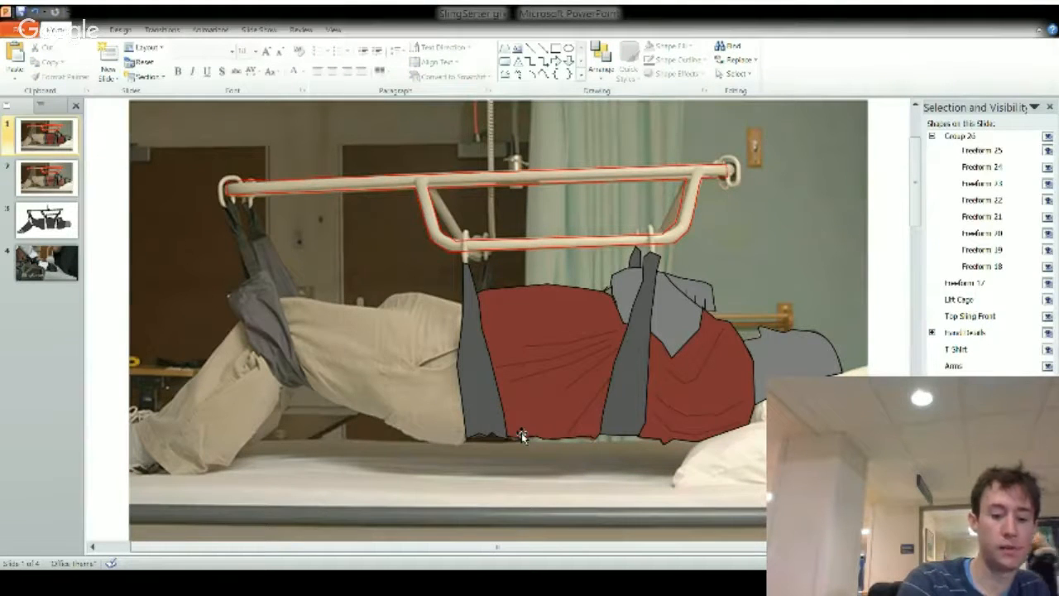
key(ctrl+z)
key(Delete)
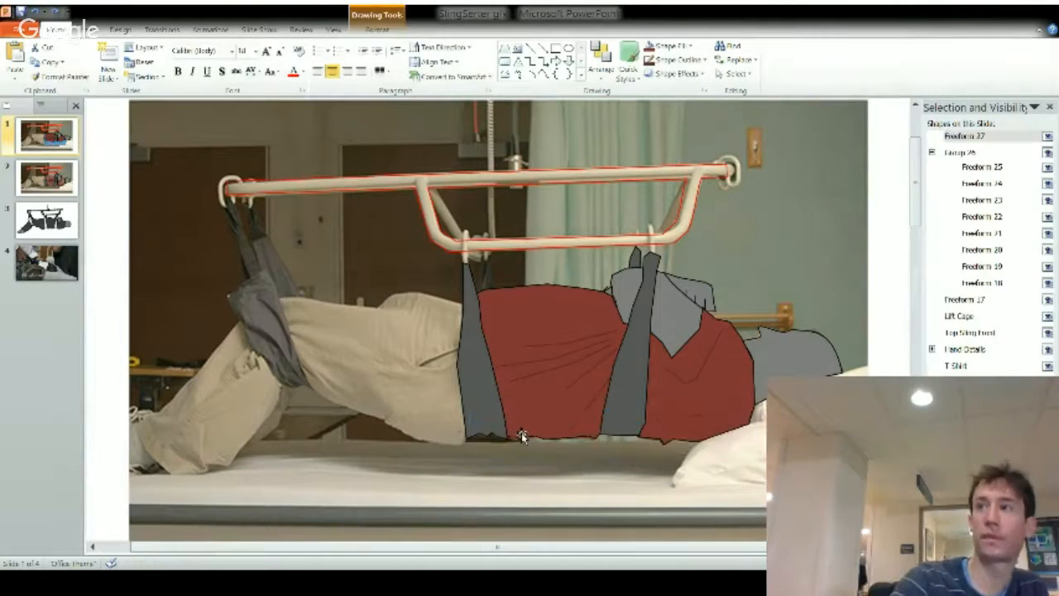
key(ctrl+z)
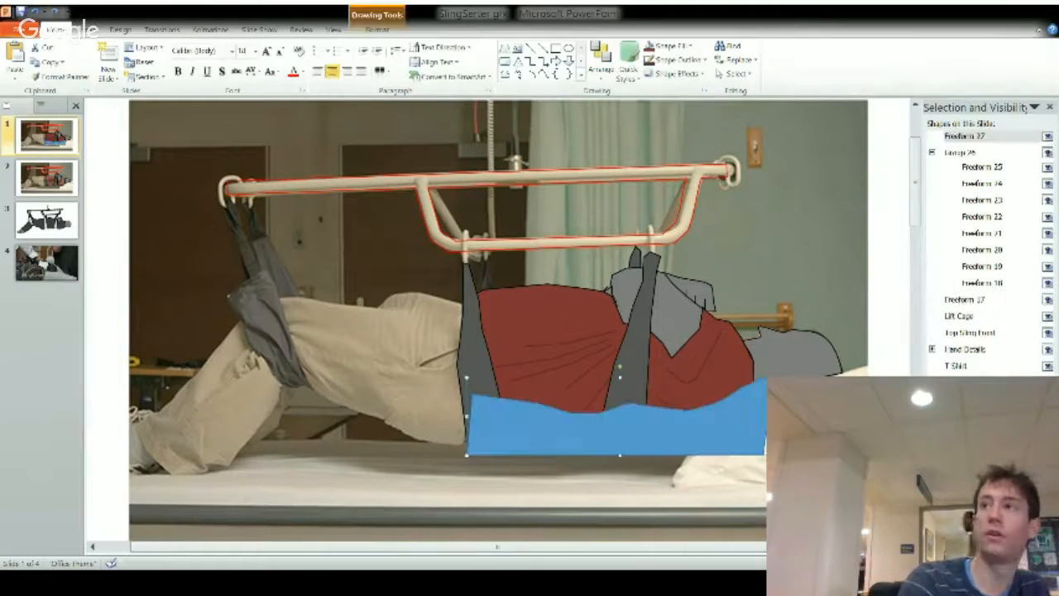
key(ctrl+z)
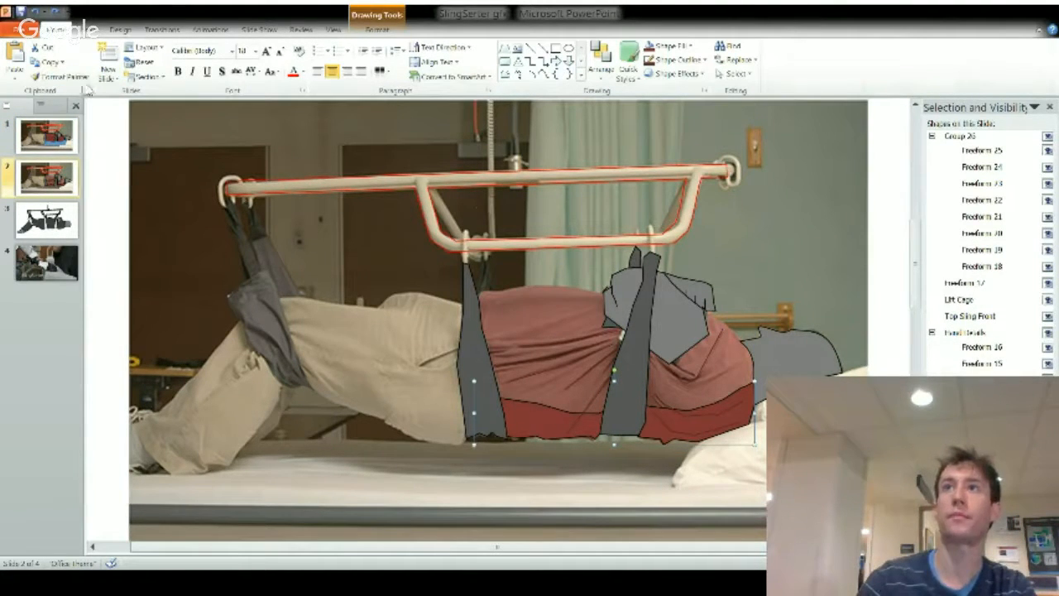
Replace the blue freeform on the first slide with a copy of the intersected lower shirt band.
click(46, 136)
click(539, 442)
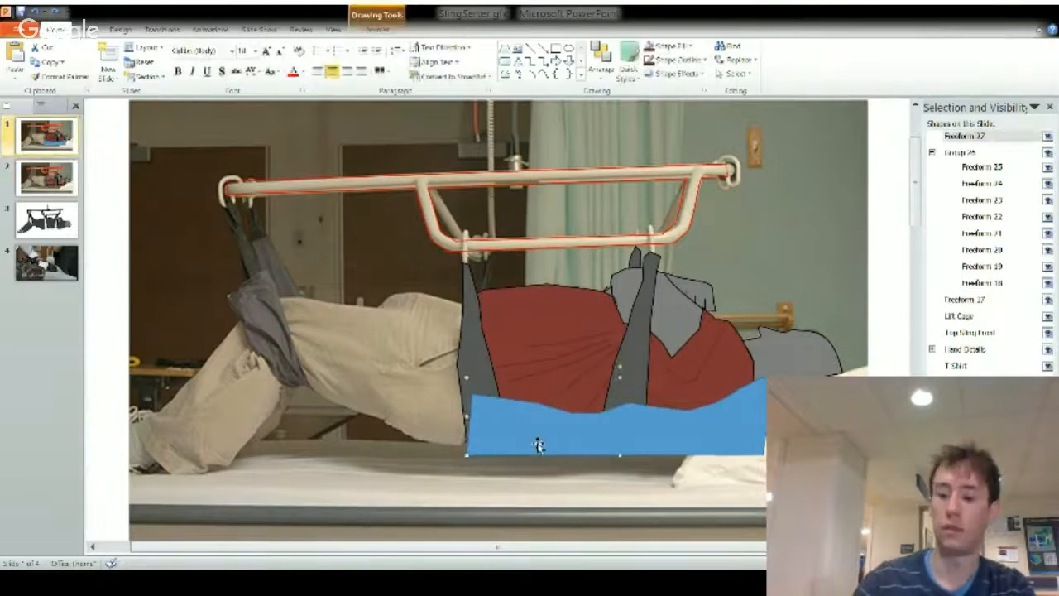
key(Delete)
click(538, 445)
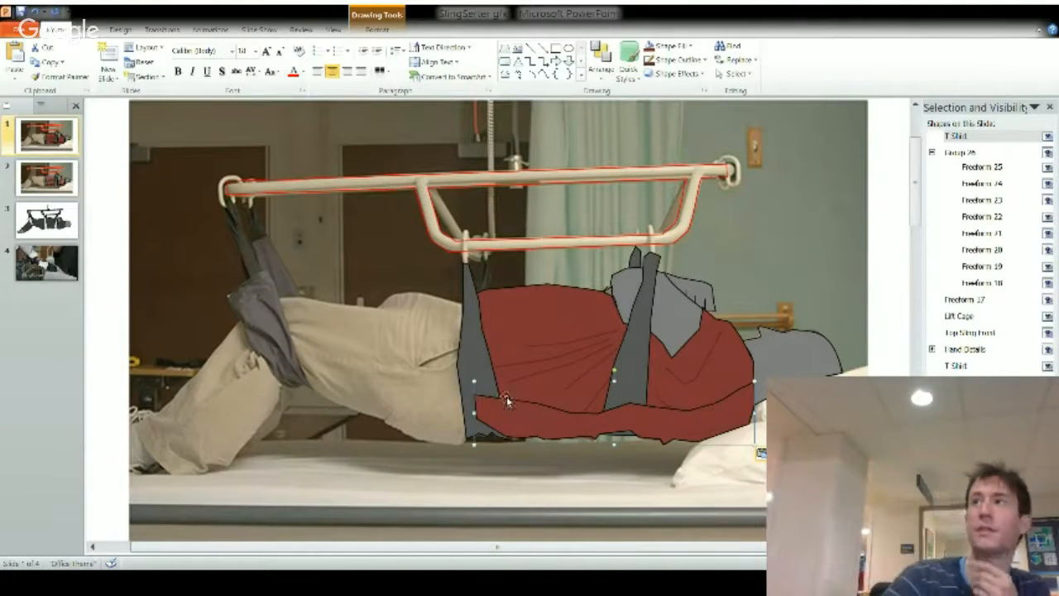
Fill the pasted lower shirt band with very dark red and reorder it below Hand Details, directly above the original T Shirt.
click(378, 30)
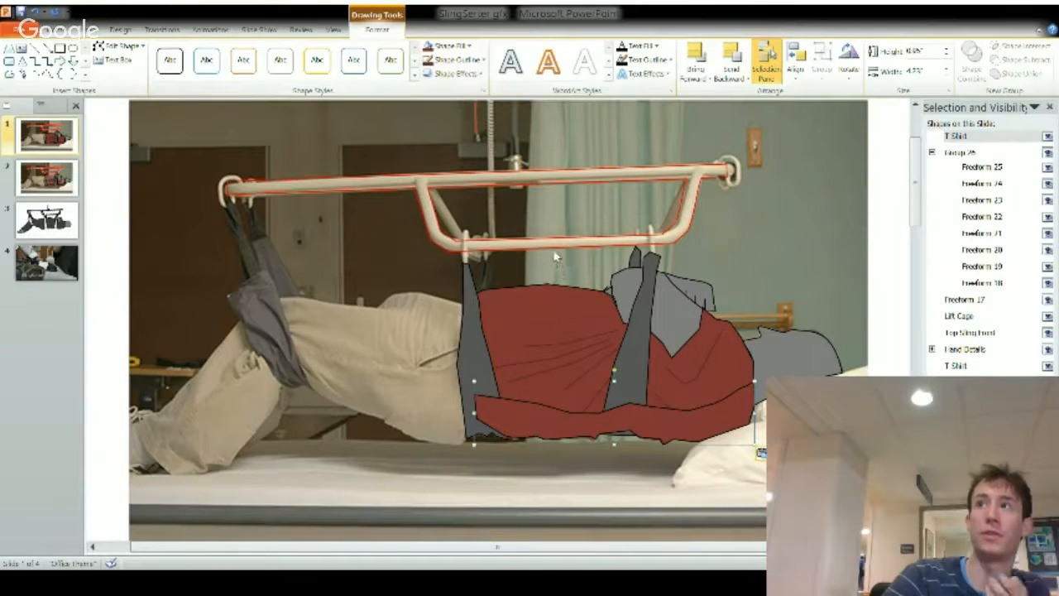
click(603, 180)
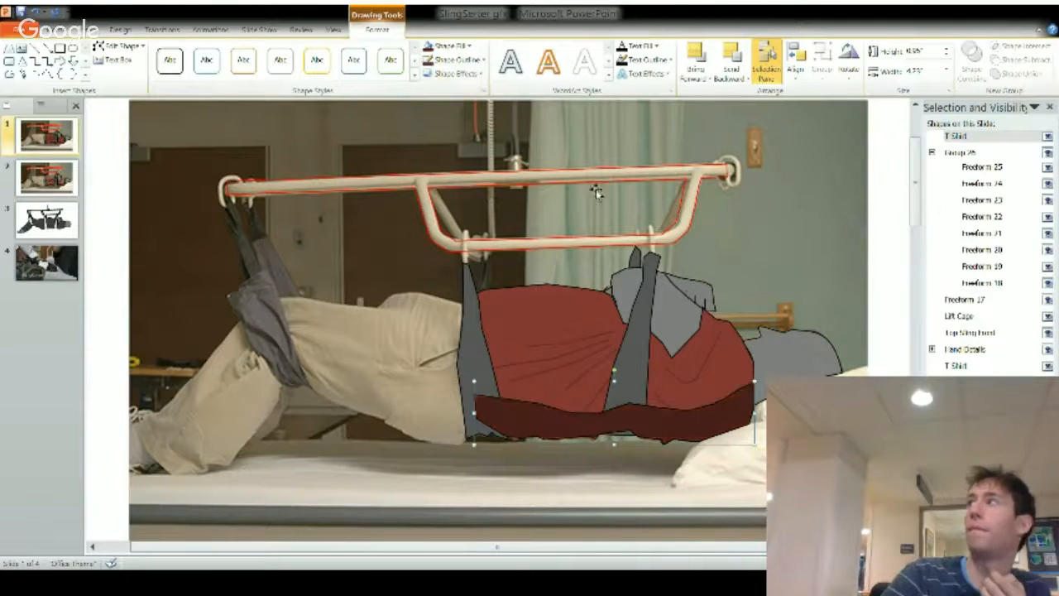
drag(956, 136, 961, 349)
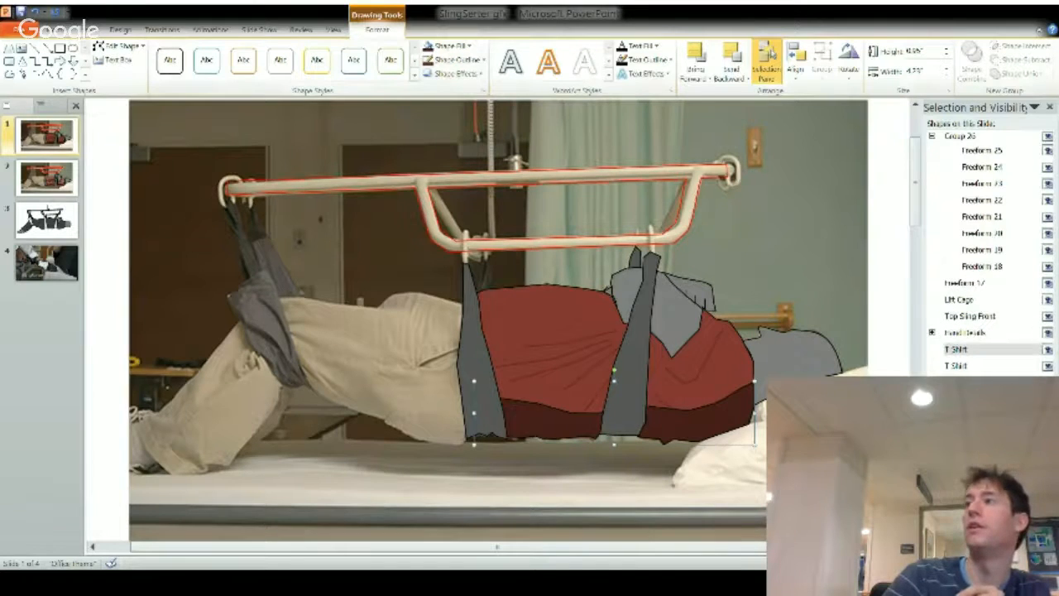
Remove the lower band's outline and blend its dark red shading so it fades upward into the shirt.
click(447, 46)
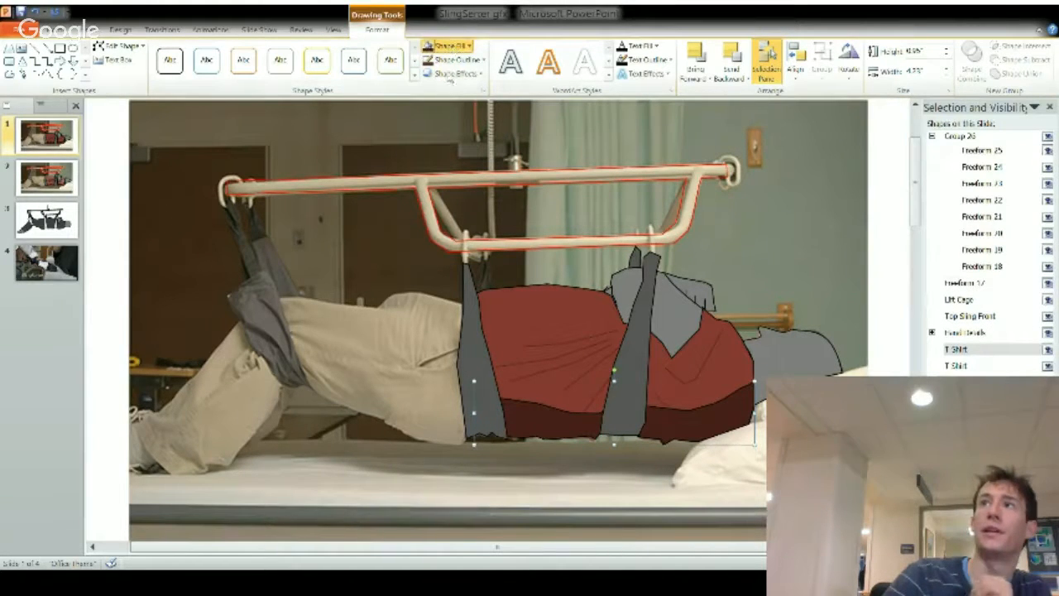
key(ctrl+z)
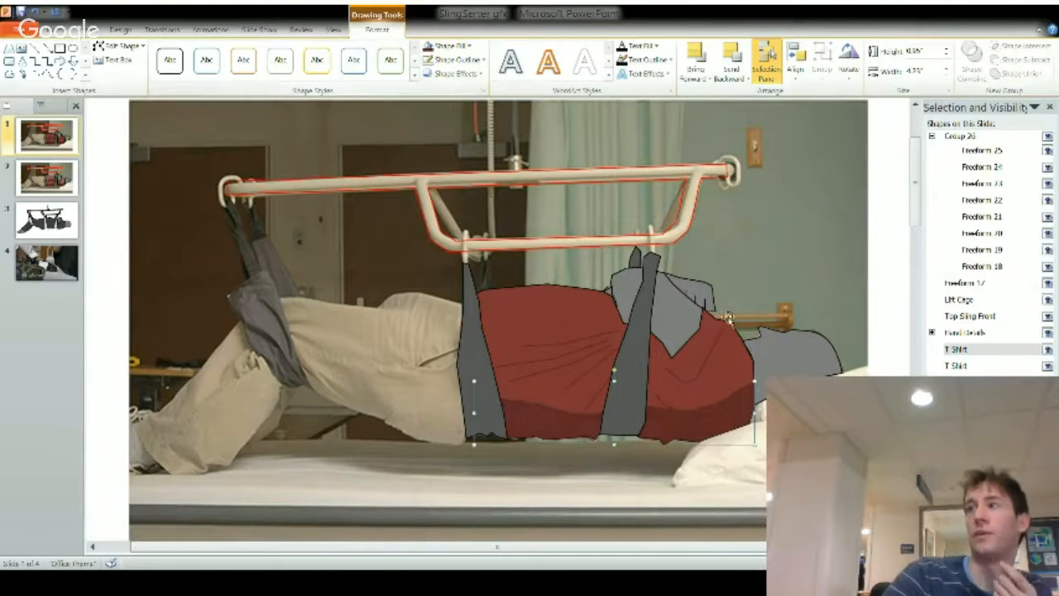
click(770, 244)
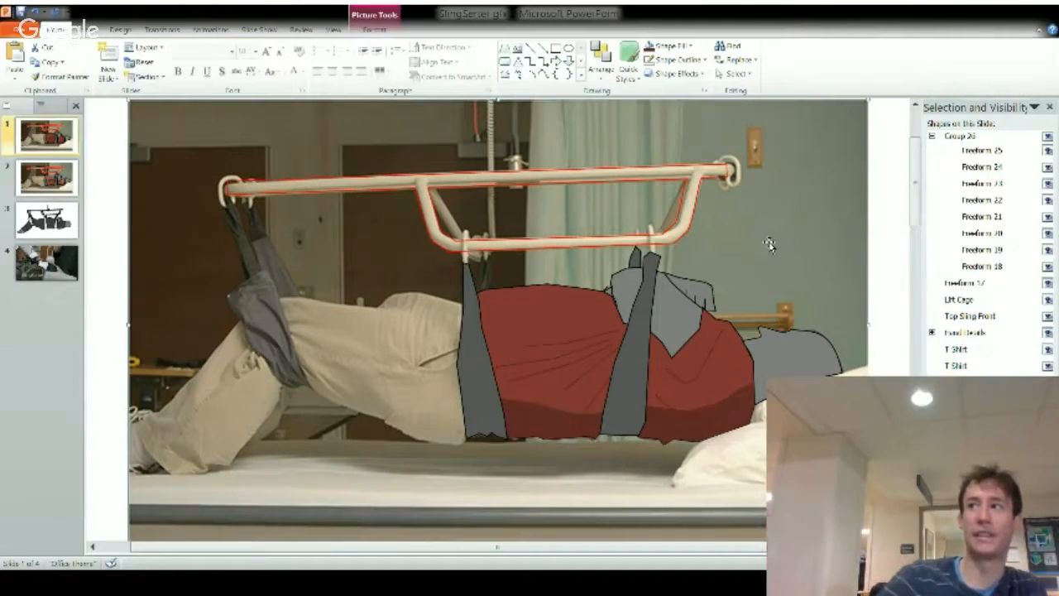
click(571, 423)
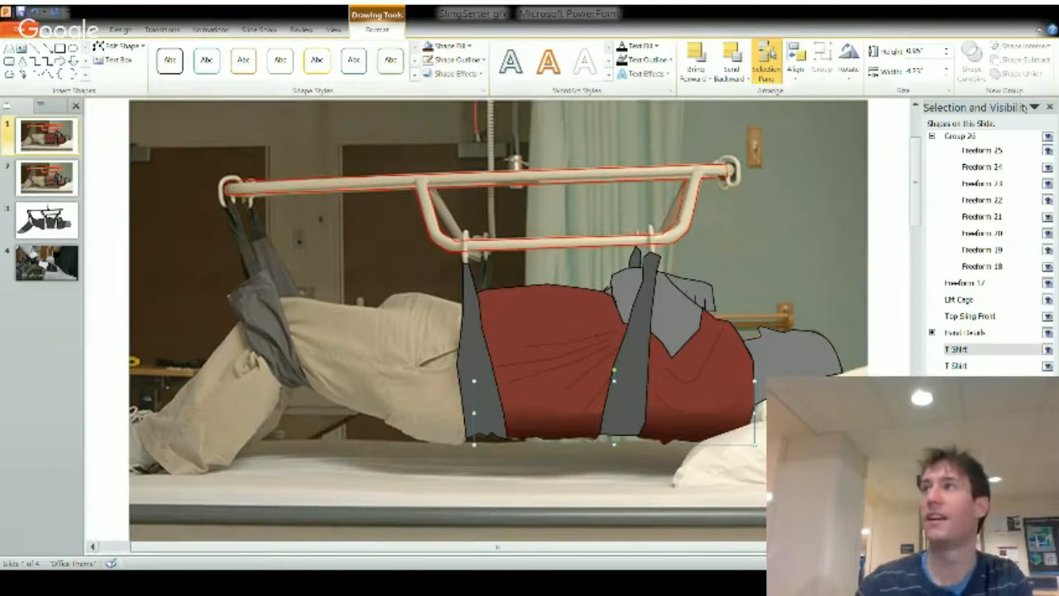
click(714, 490)
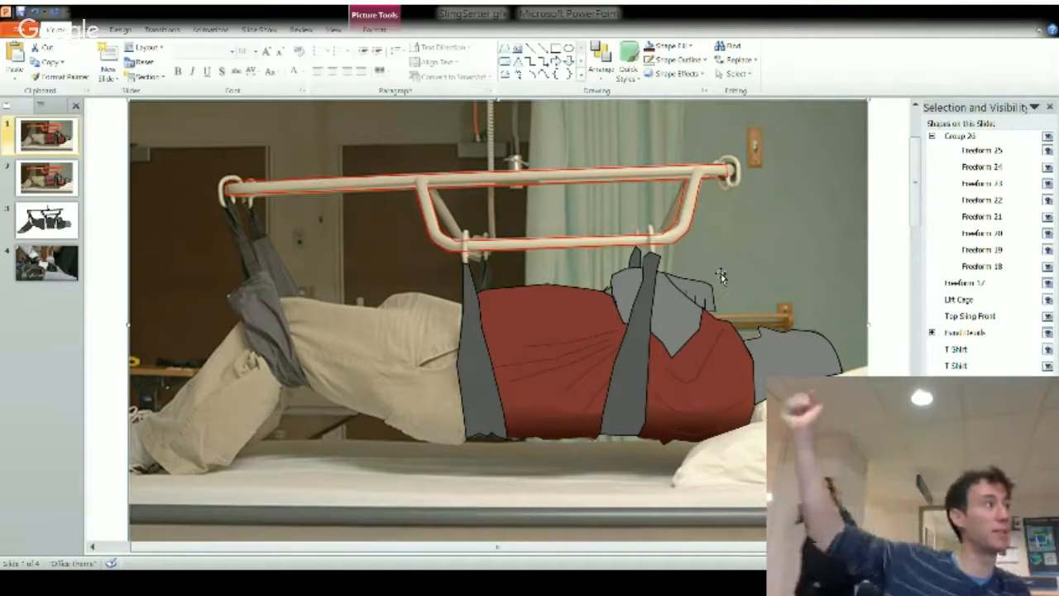
Fill the Lift Cage shape with light gray and change its outline to black.
double_click(451, 258)
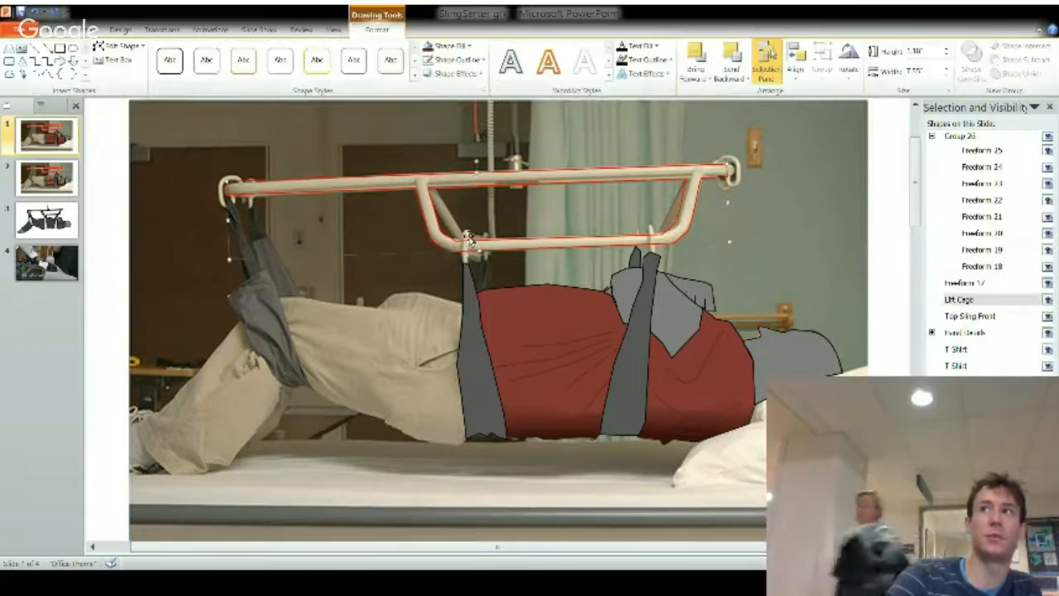
click(425, 108)
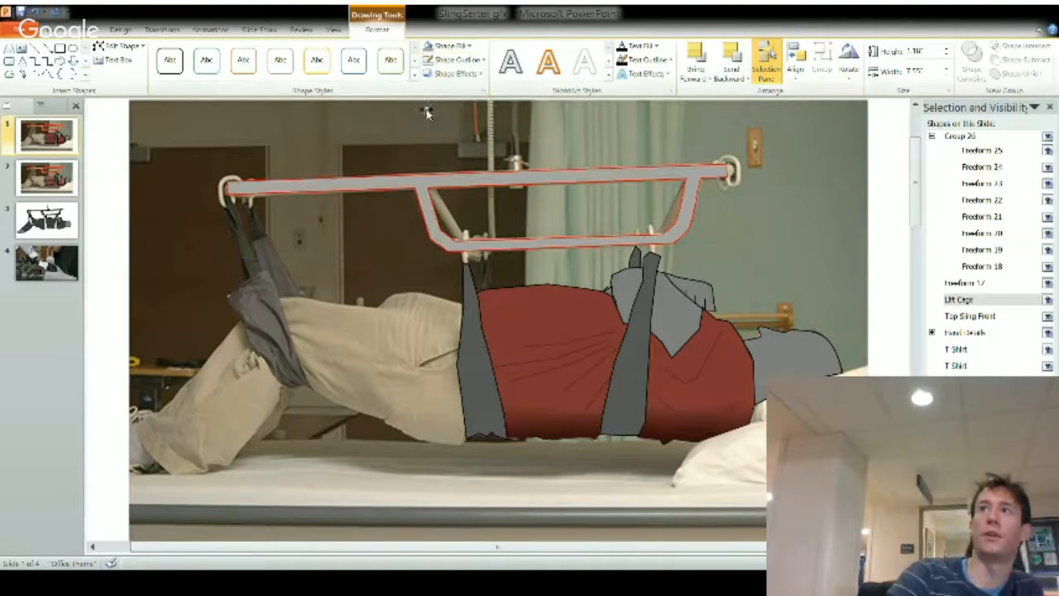
click(447, 61)
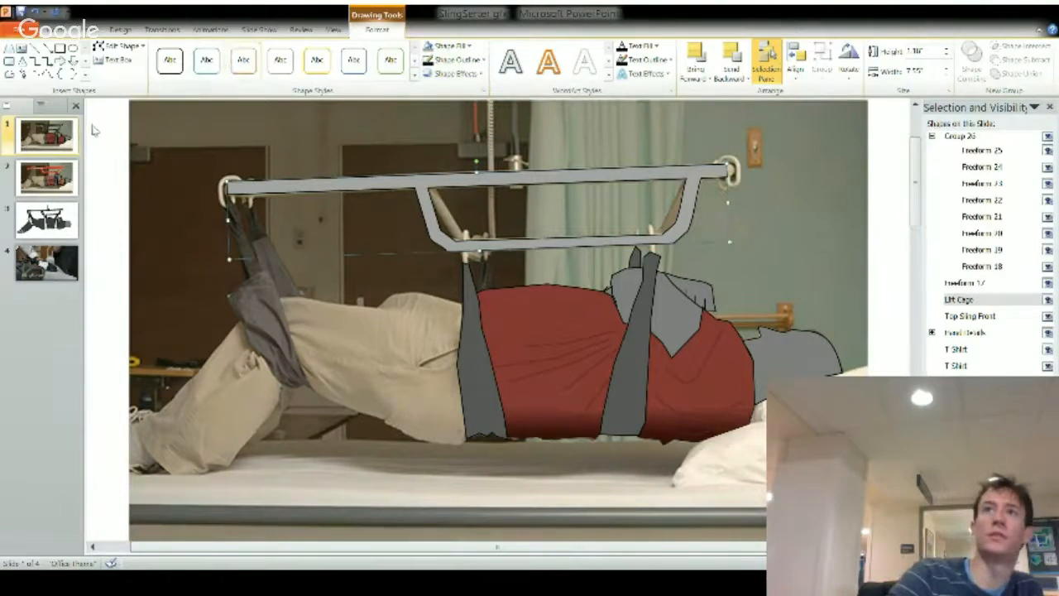
Trace the front leg sling strap with a closed freeform about 2.9" high and 1.4" wide.
click(9, 73)
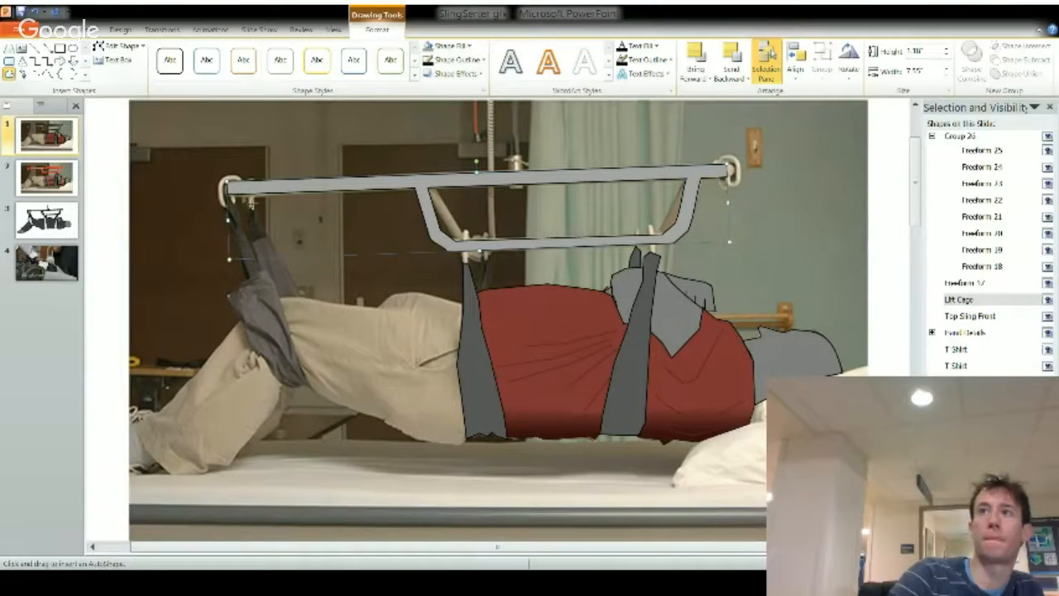
key(Escape)
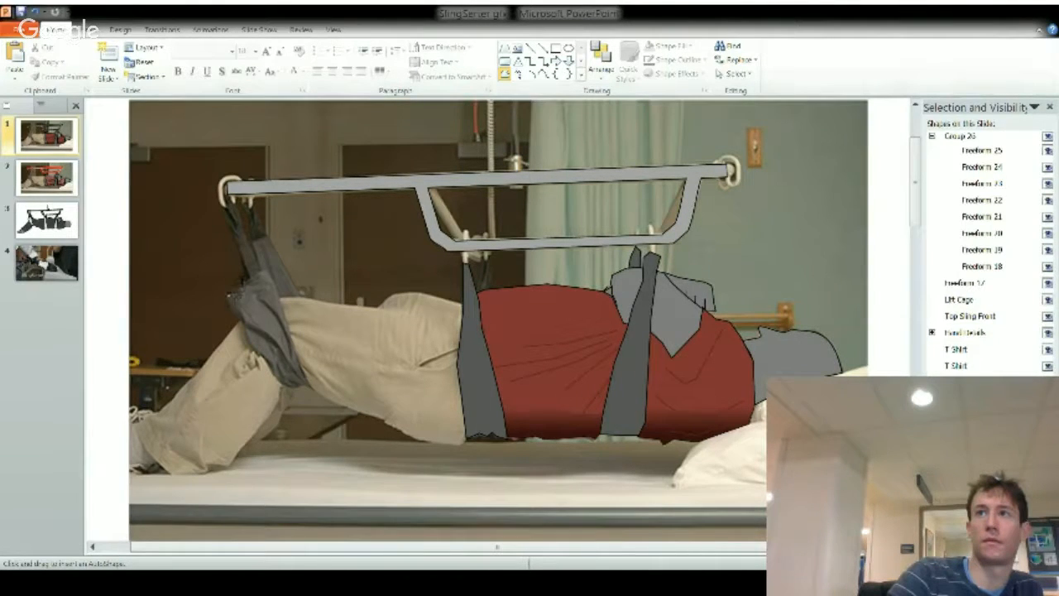
click(232, 199)
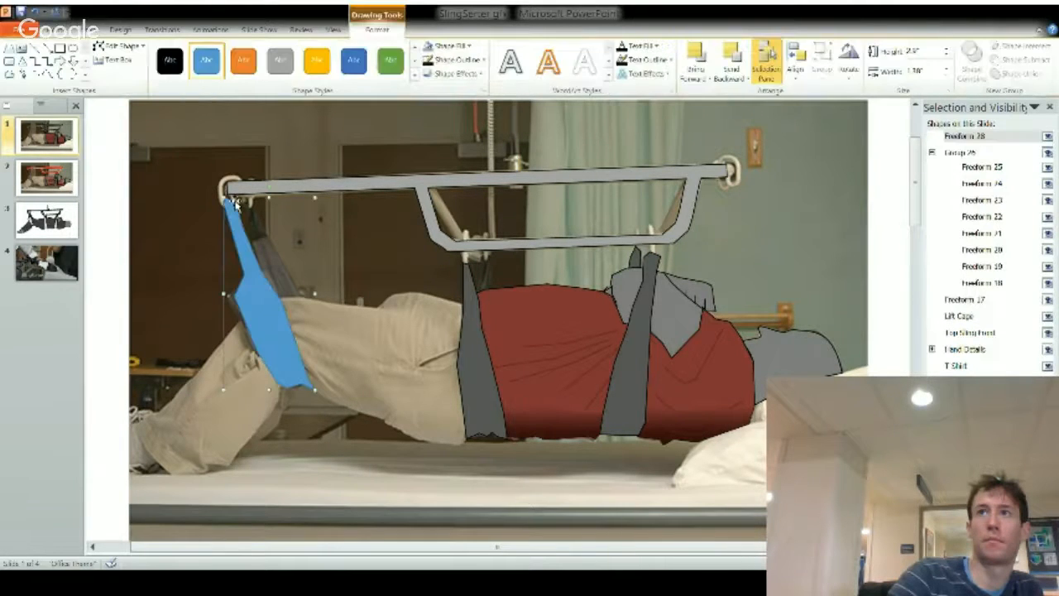
Copy the dark gray formatting of the waist sling strap onto the new front leg strap.
click(504, 427)
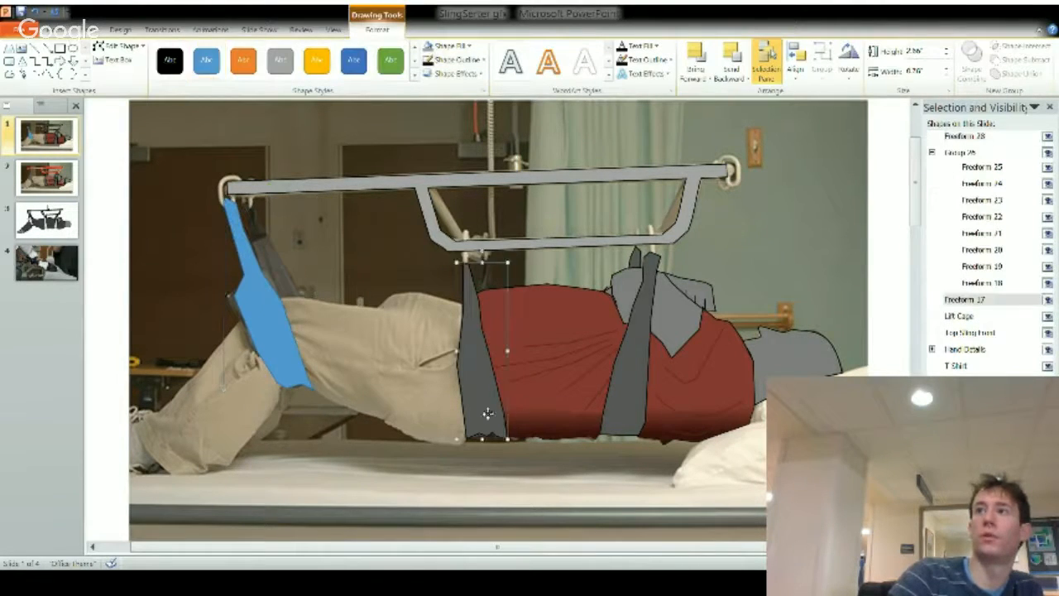
click(54, 31)
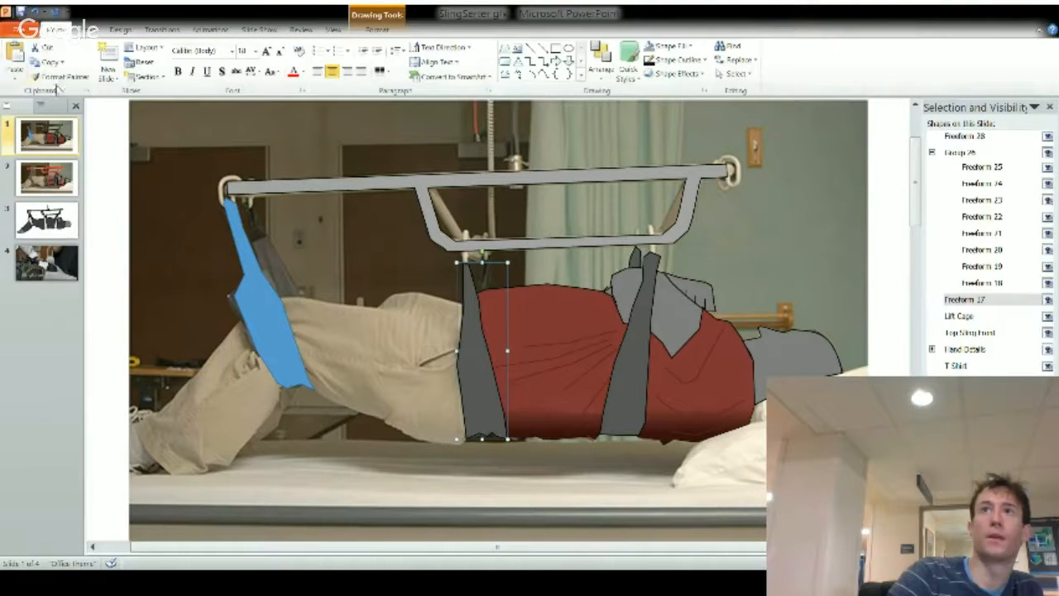
click(60, 76)
click(261, 308)
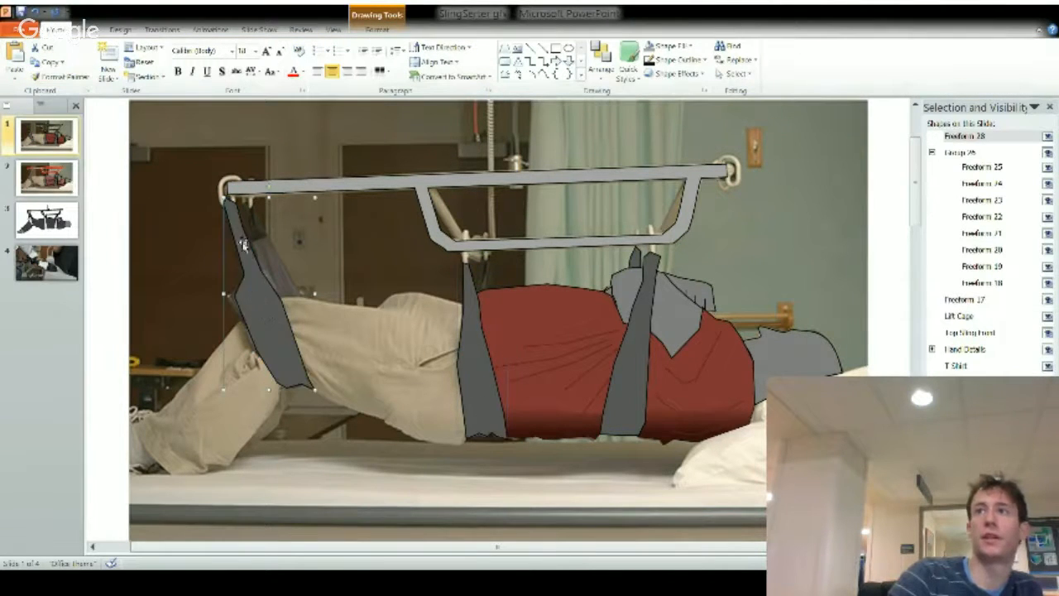
Trace the back leg sling strap with a closed freeform running from the lift bar hook down to the thigh.
click(86, 29)
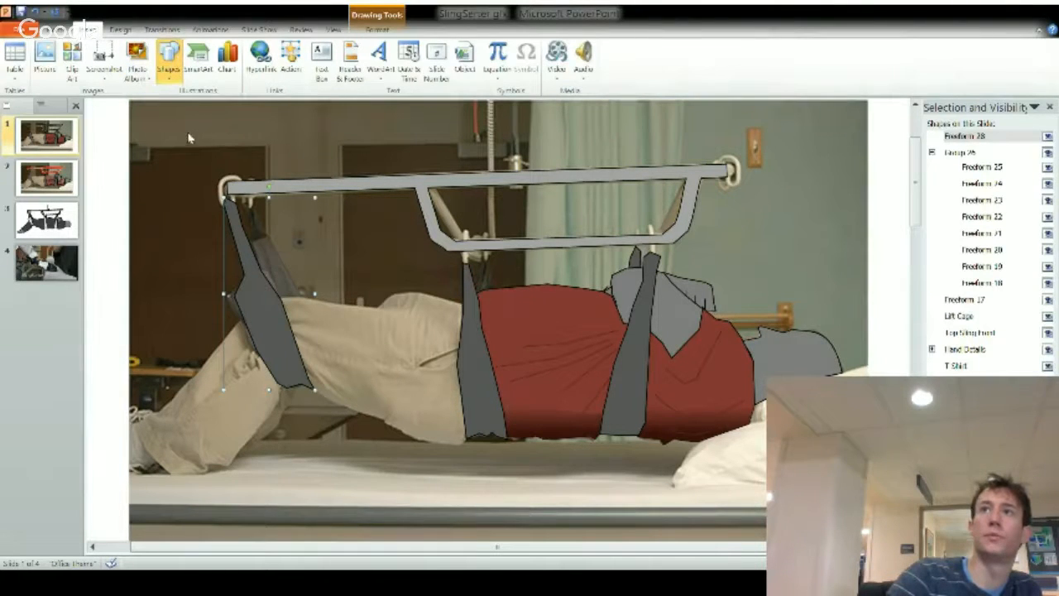
click(167, 123)
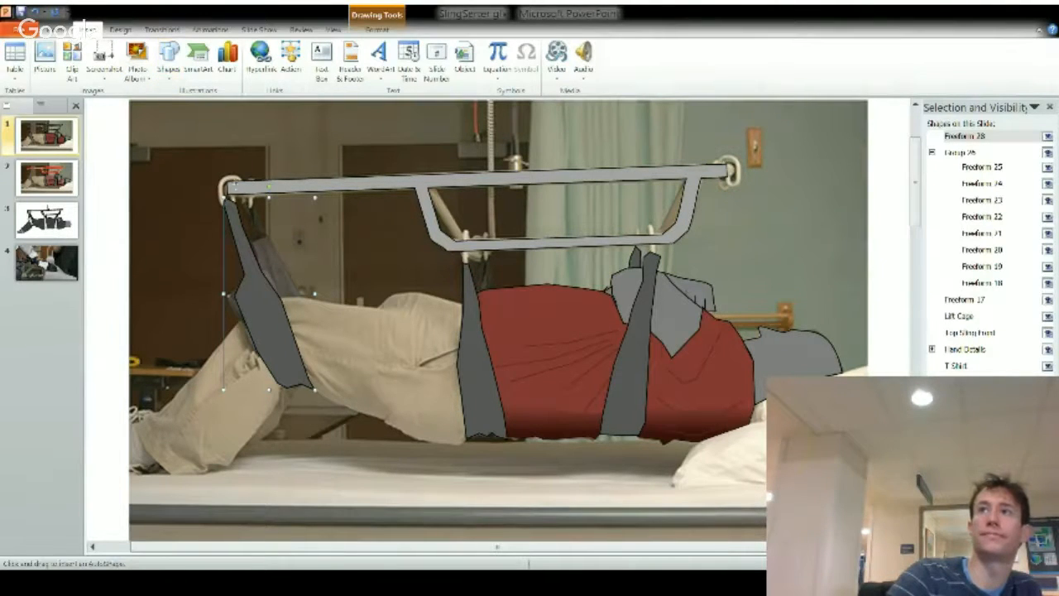
click(250, 203)
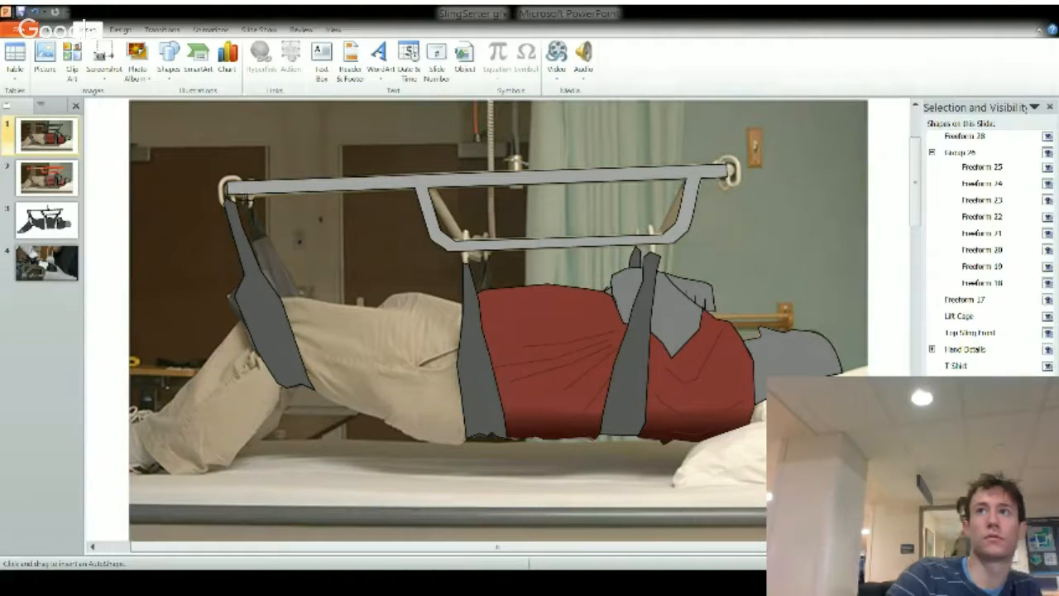
click(249, 201)
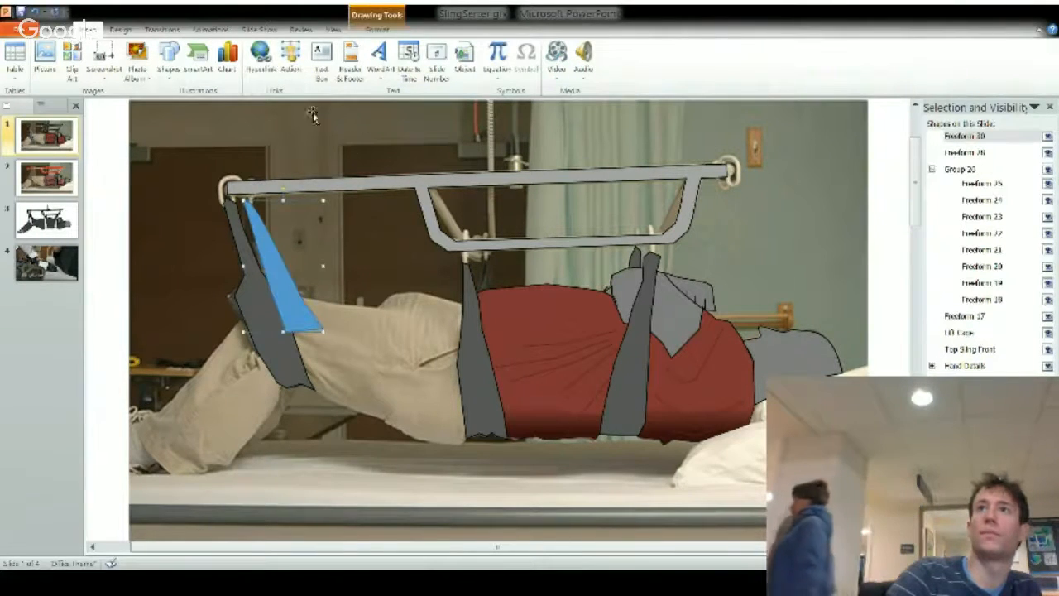
Try to match formatting between the two leg straps by copying the back strap's blue style onto the front strap.
click(55, 29)
click(58, 76)
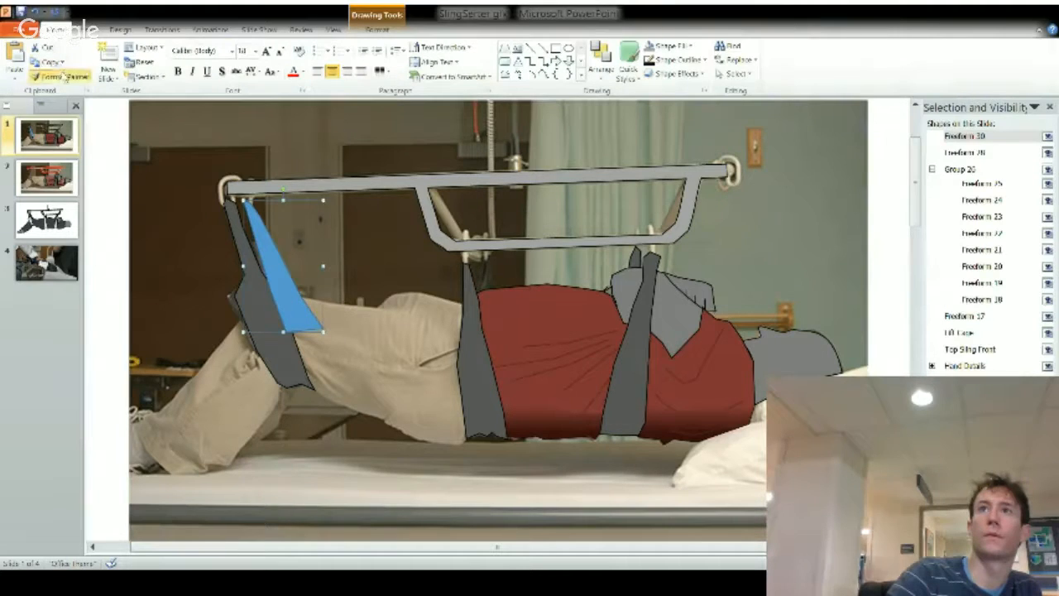
click(267, 302)
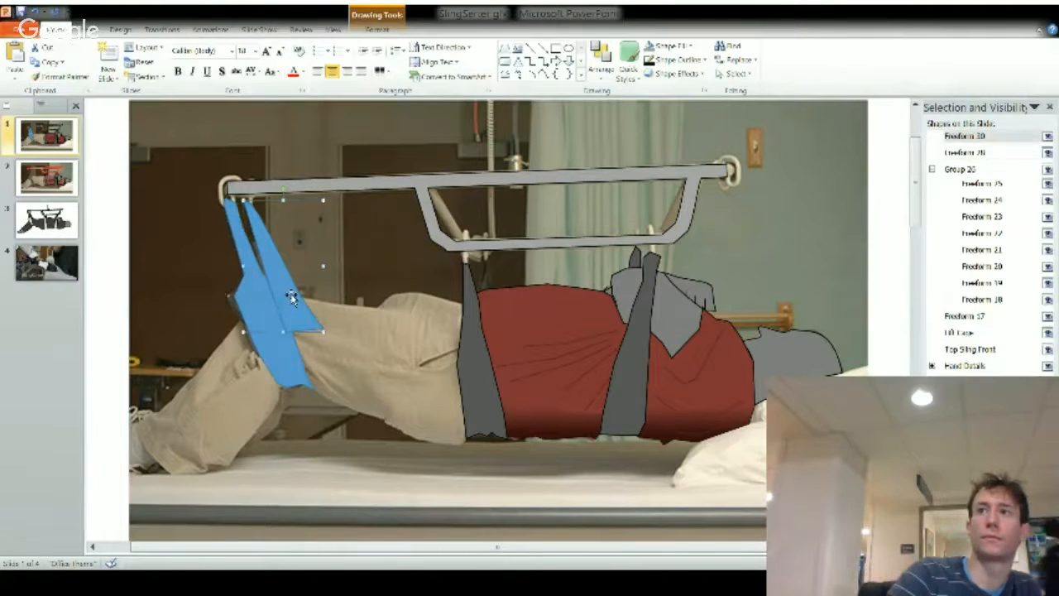
Copy the waist sling strap's dark gray formatting onto both the back and front leg straps.
click(475, 365)
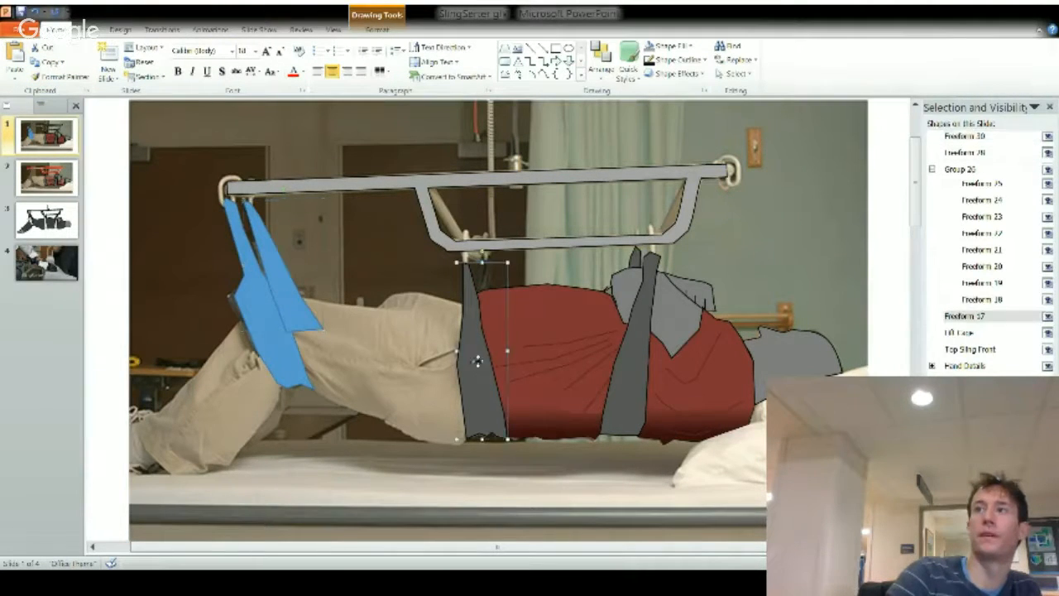
click(58, 76)
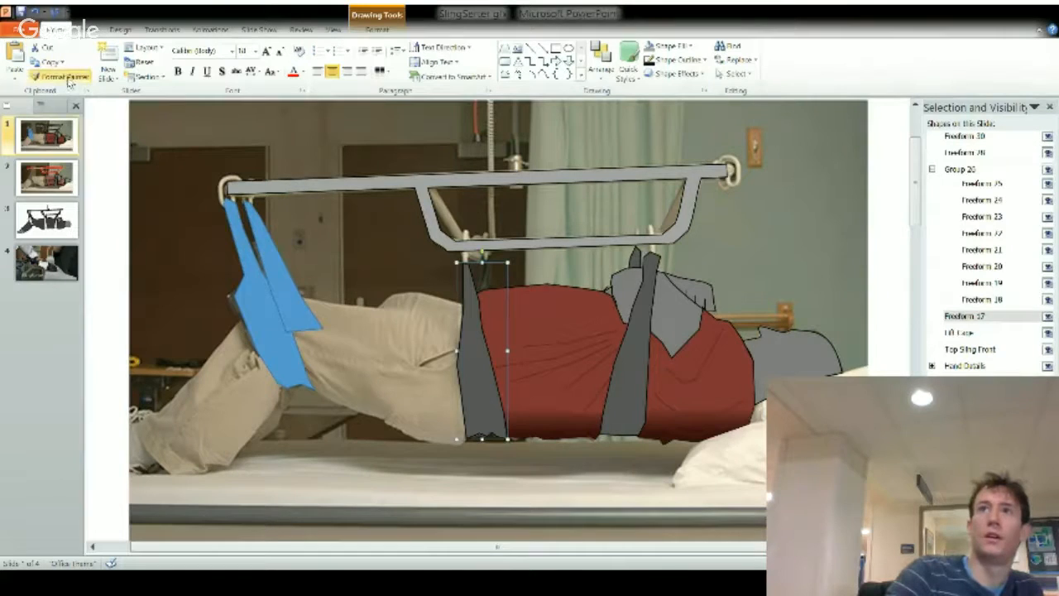
click(274, 255)
click(58, 76)
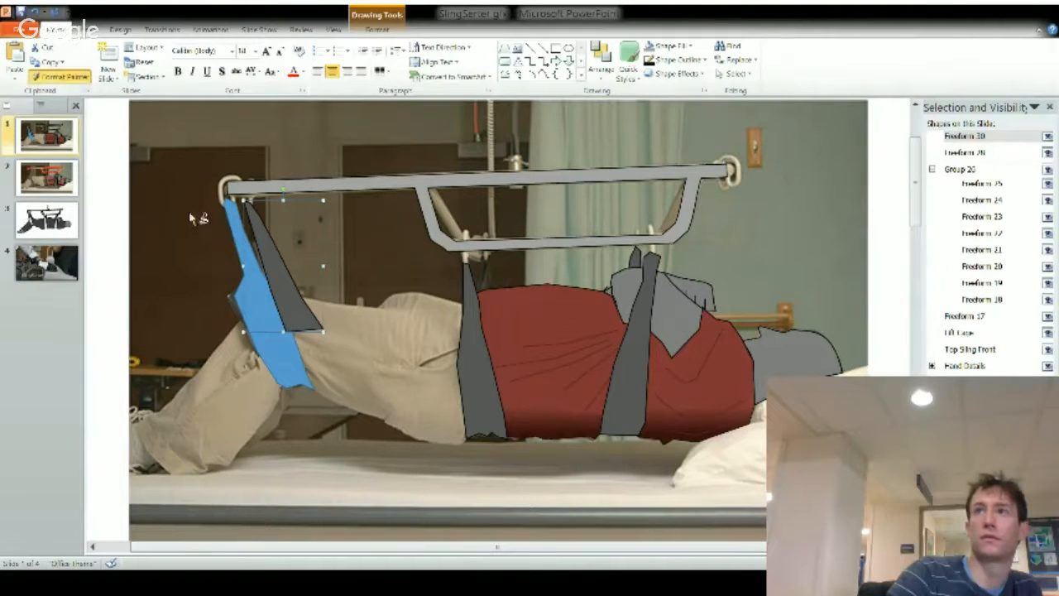
click(274, 315)
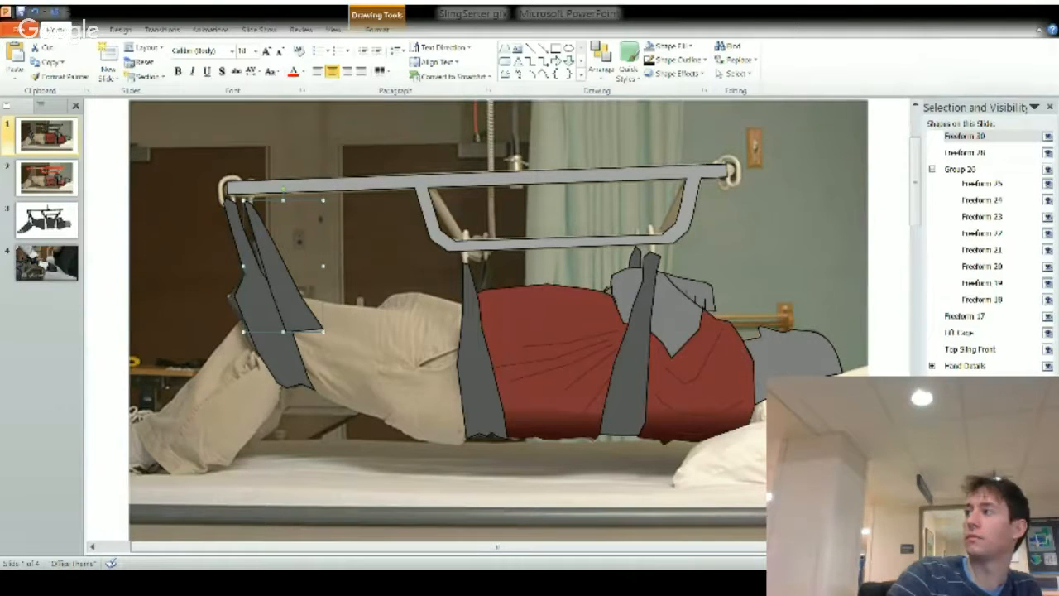
Send the back leg strap backward in the stacking order to directly below Freeform 17, just above Lift Cage.
key(ctrl+bracketleft)
key(ctrl+bracketleft)
key(ctrl+bracketleft)
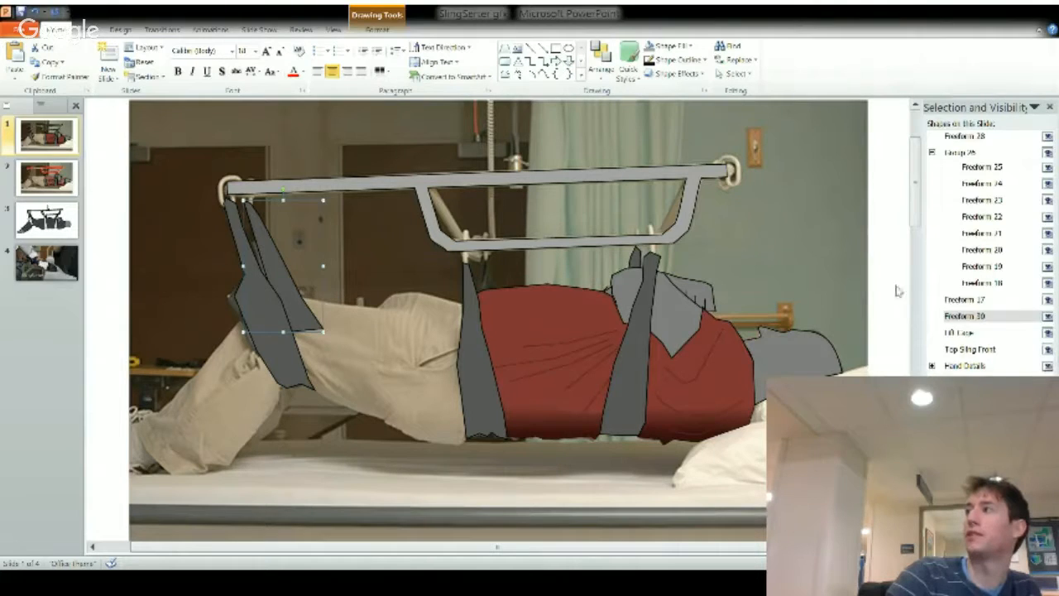
Rename the shirt fold line group as Shirt Creases and the front leg strap as Bottom Sling Front.
click(970, 153)
click(990, 153)
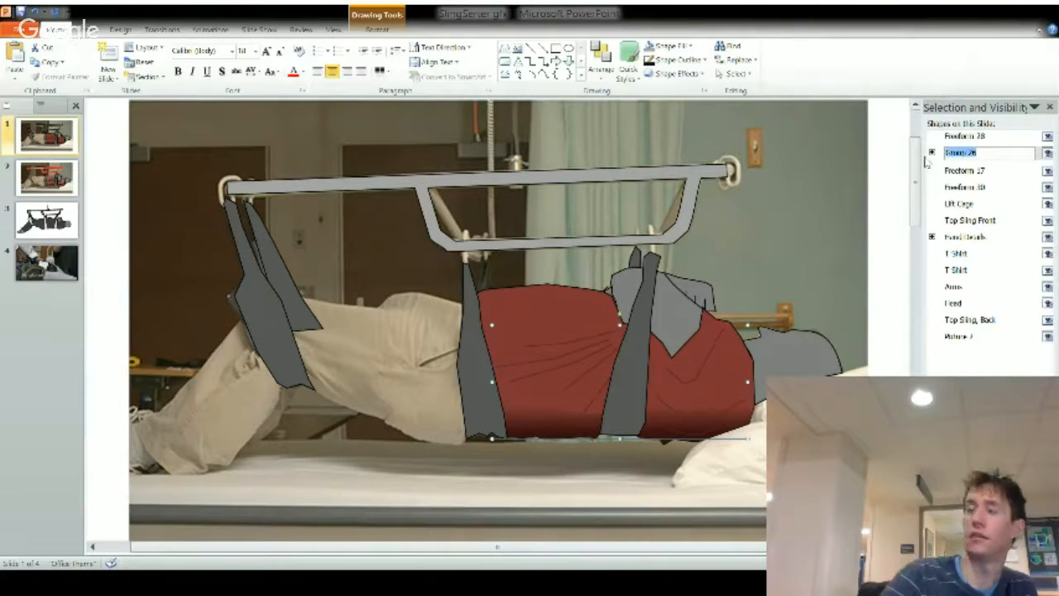
text(Slirt 1)
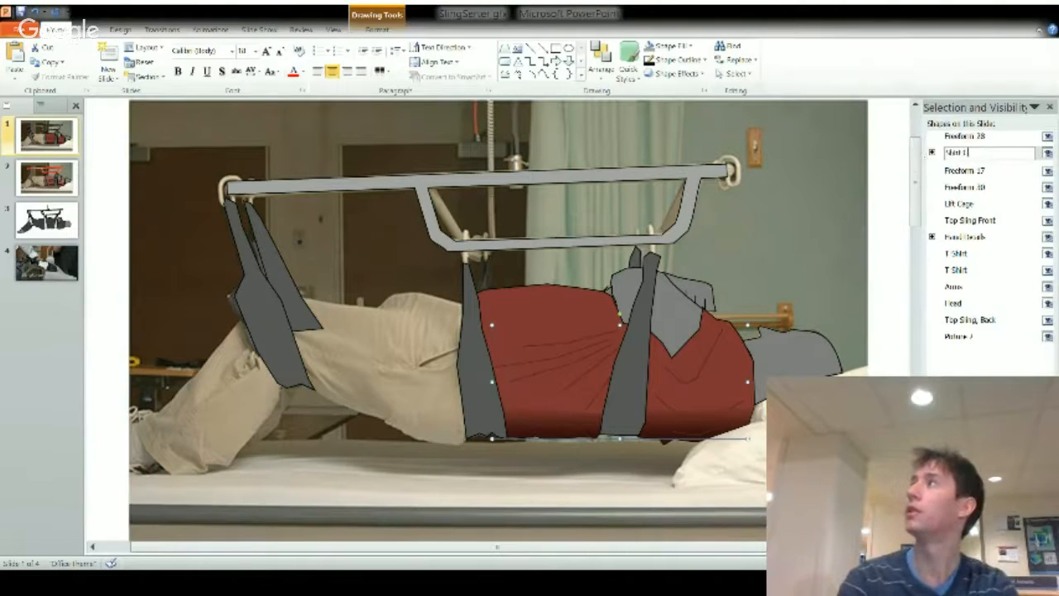
click(966, 136)
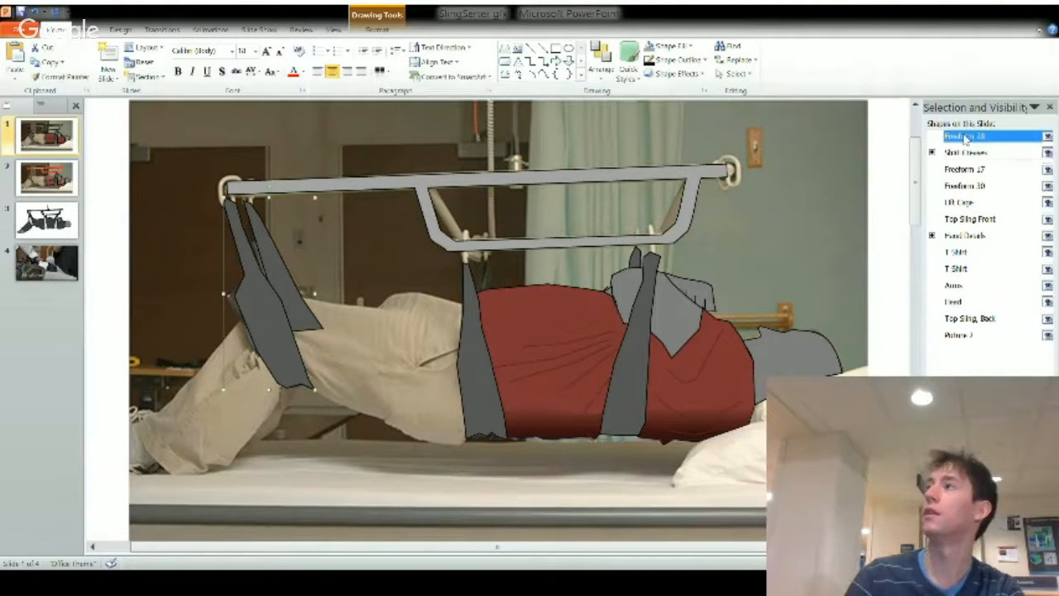
click(965, 137)
drag(985, 136, 933, 126)
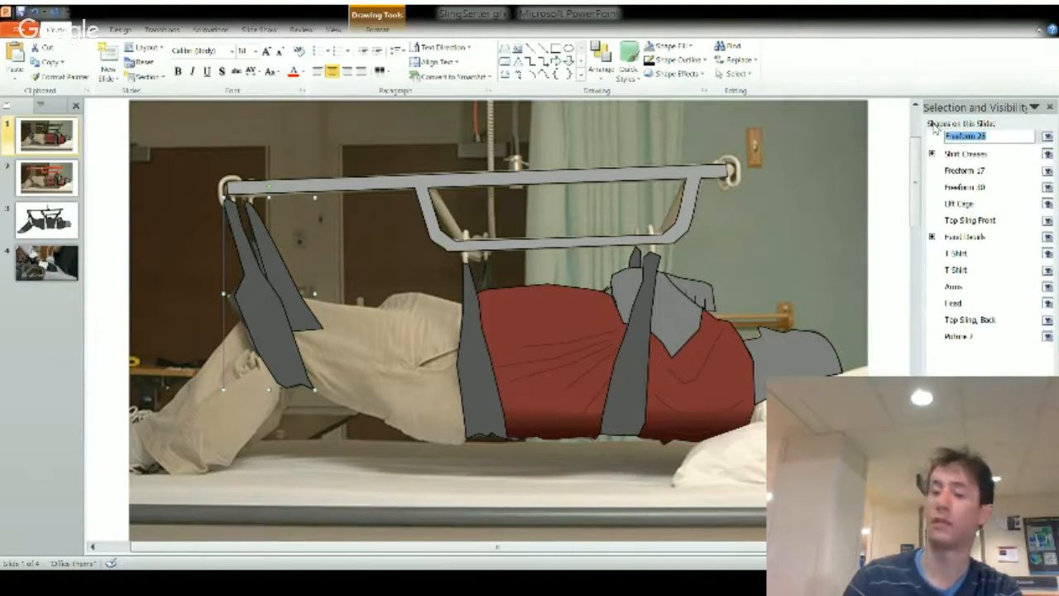
text(Bottom Sling Front)
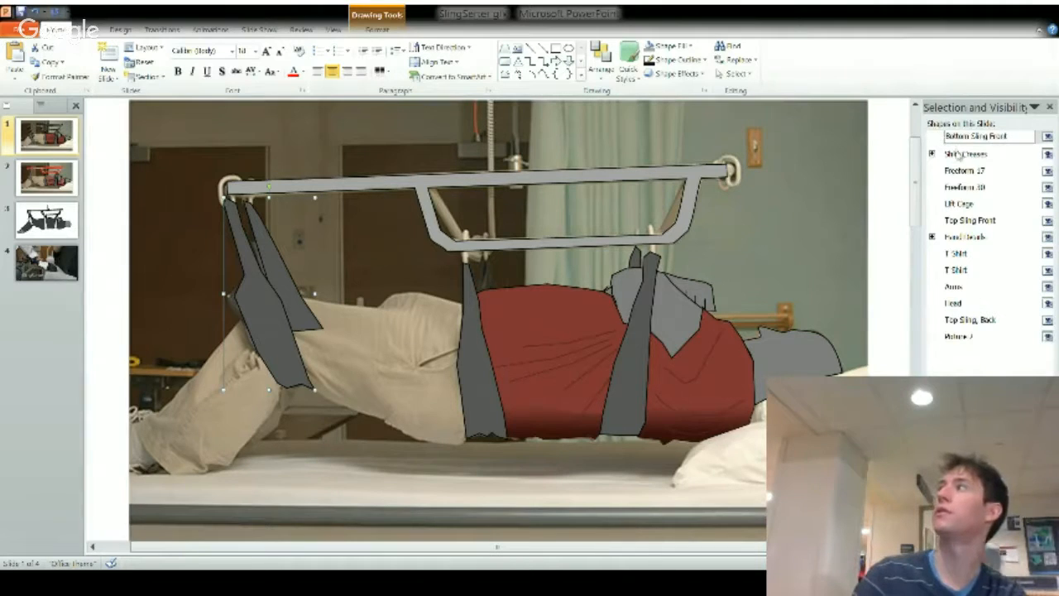
Rename the waist sling strap, Freeform 17, as Mid Sling Front.
click(965, 170)
click(962, 170)
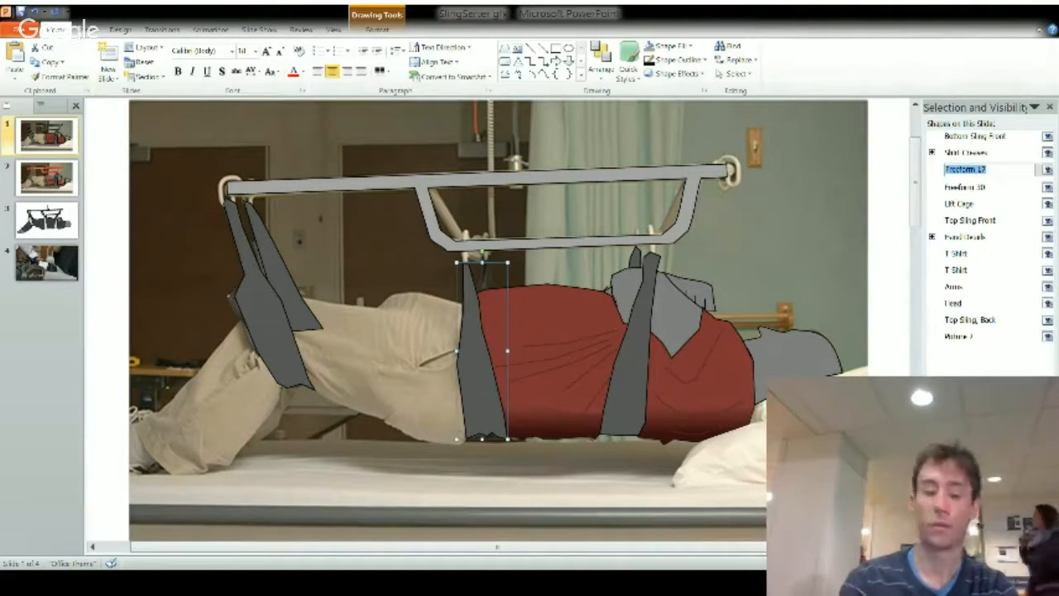
text(Bid Sling Front)
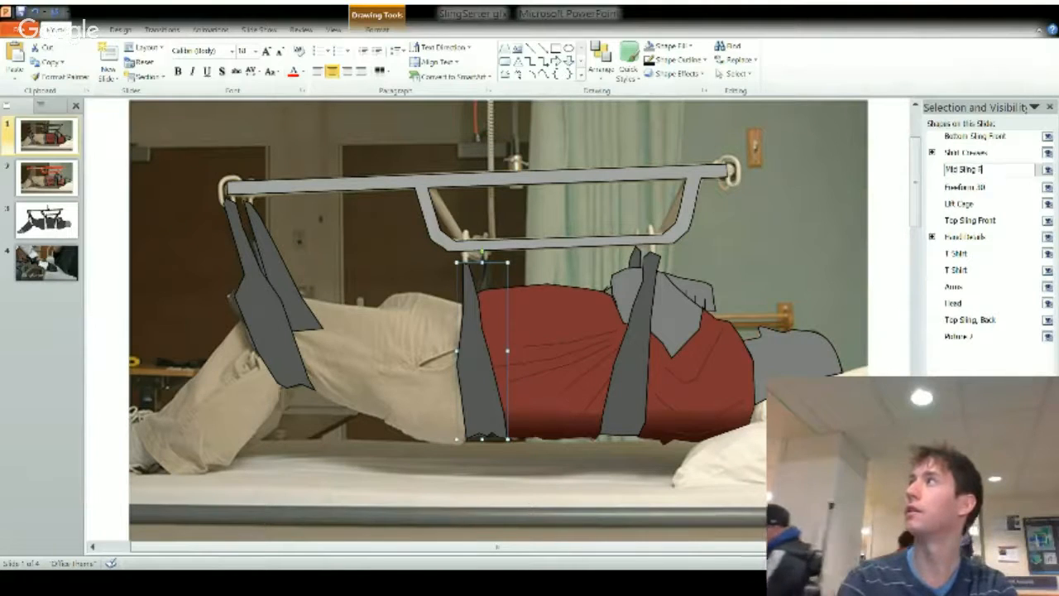
click(959, 188)
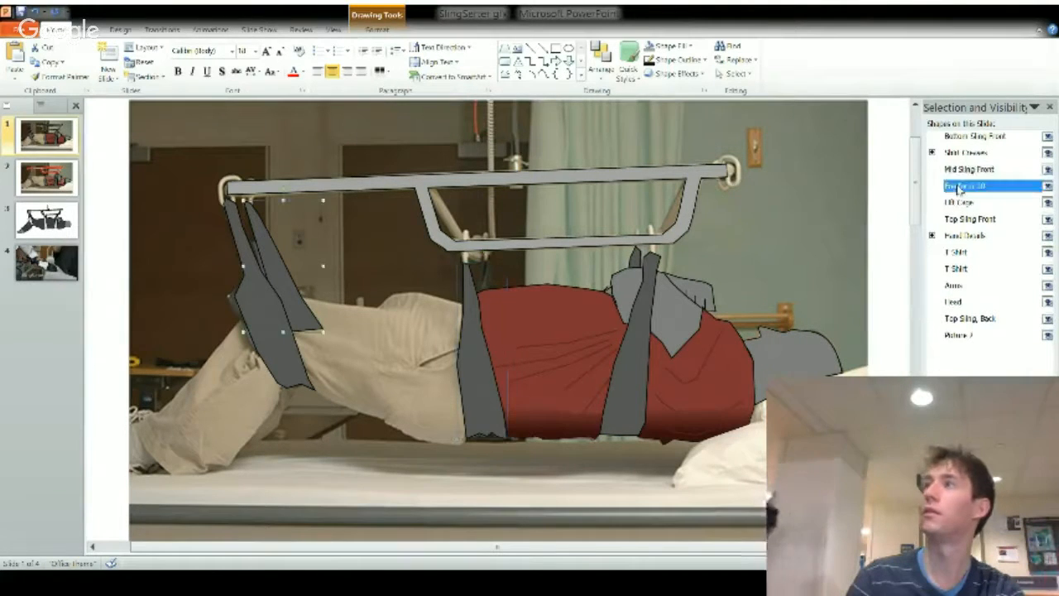
click(958, 188)
drag(977, 186, 921, 177)
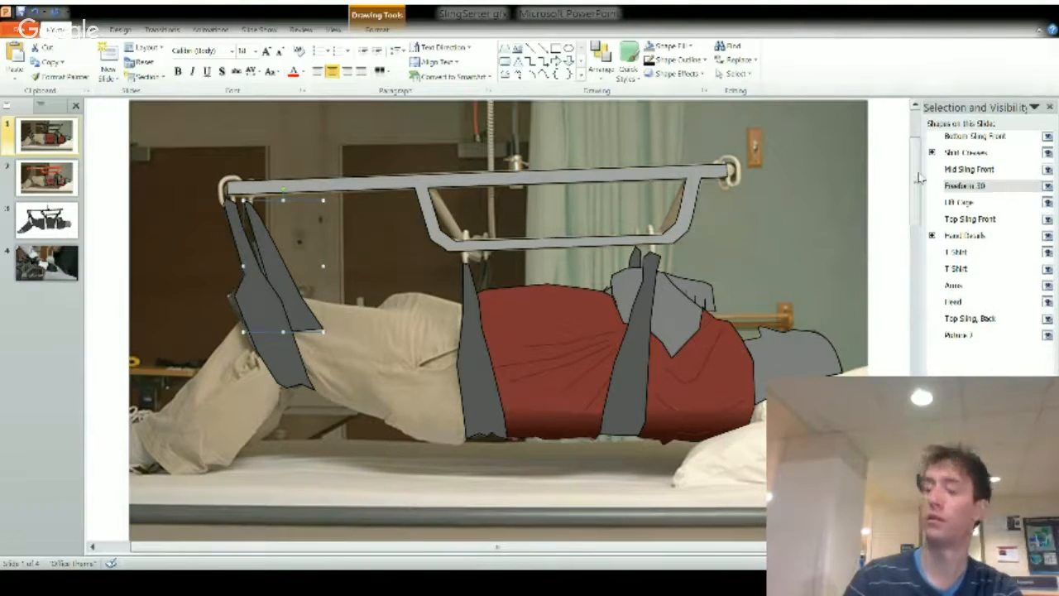
text(Bottom Sling)
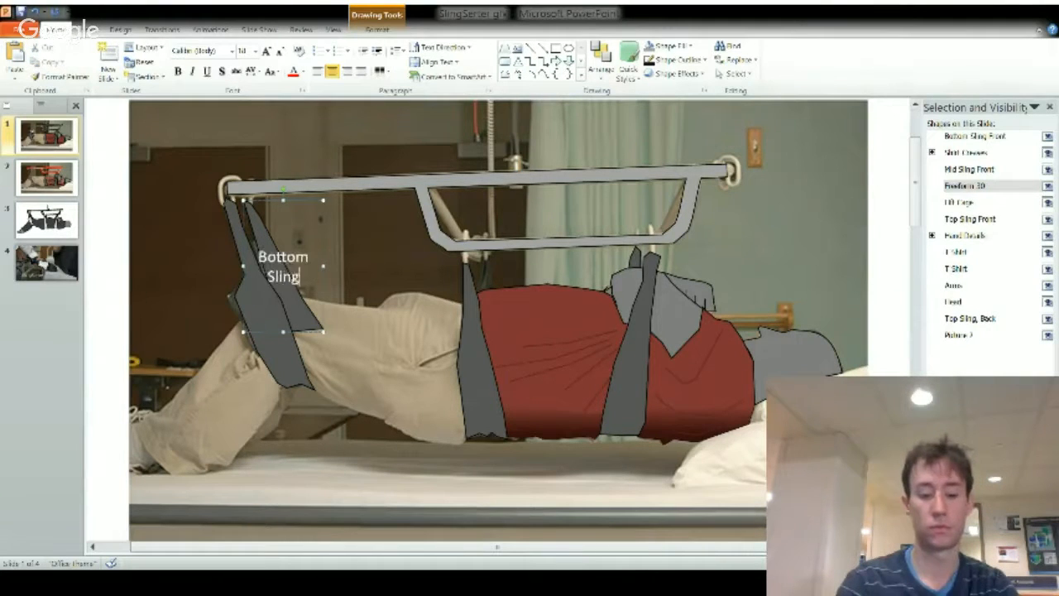
text( Back)
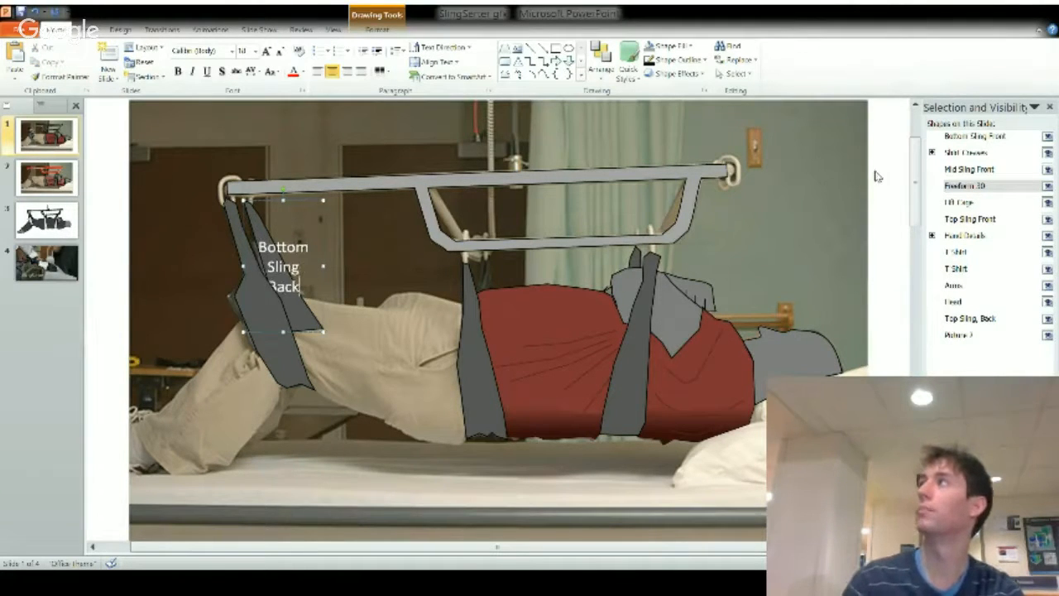
key(BackSpace)
key(BackSpace)
key(BackSpace)
key(BackSpace)
key(BackSpace)
key(BackSpace)
key(BackSpace)
key(BackSpace)
key(BackSpace)
key(BackSpace)
key(BackSpace)
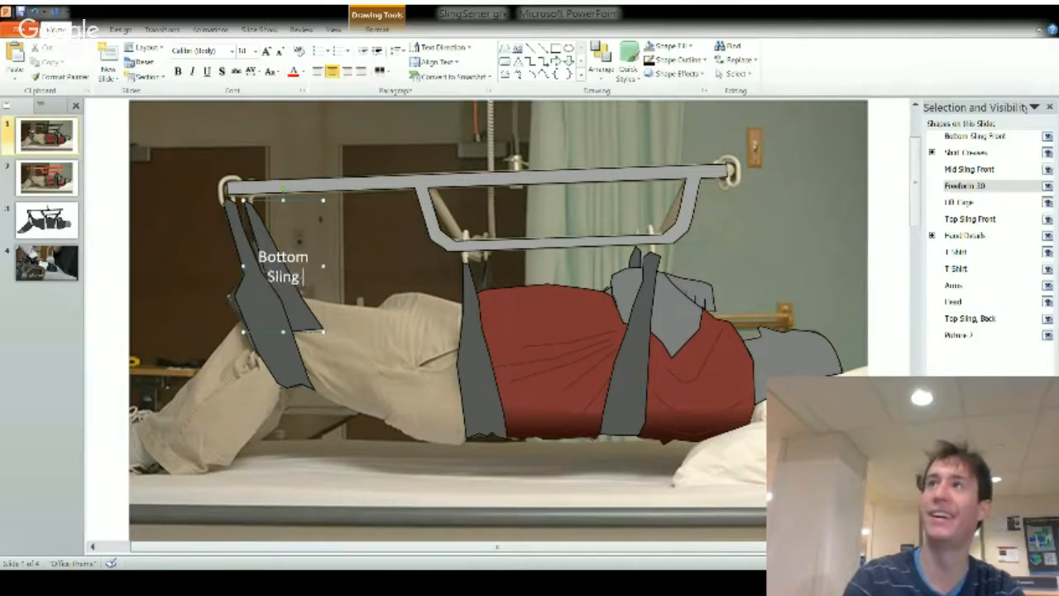
key(BackSpace)
key(BackSpace)
key(BackSpace)
key(BackSpace)
key(BackSpace)
key(BackSpace)
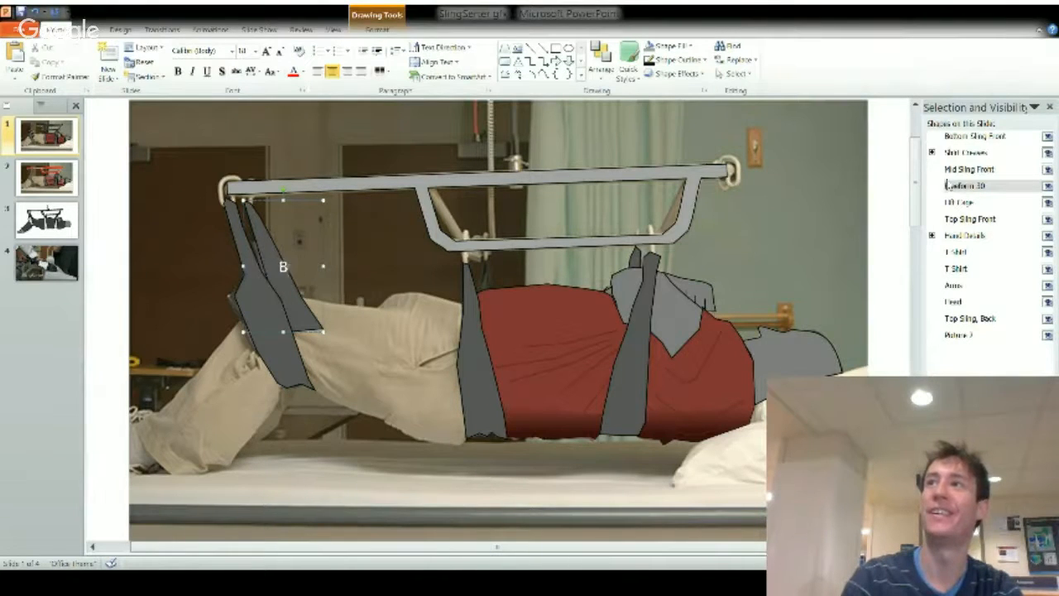
Rename the back leg strap, Freeform 30, as Bottom Sling Back.
click(965, 185)
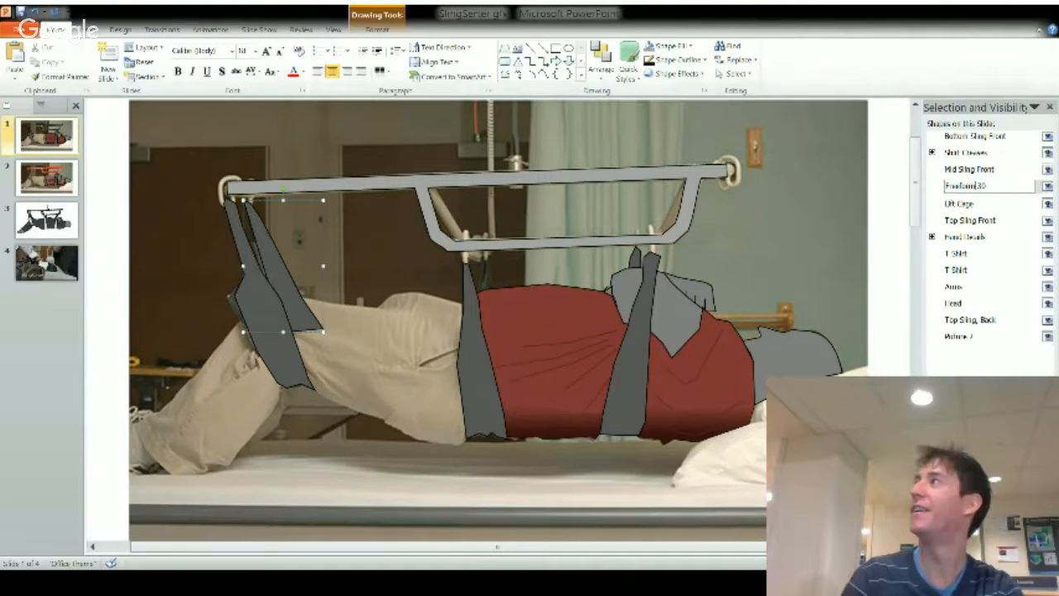
key(ctrl+a)
text(Bottom)
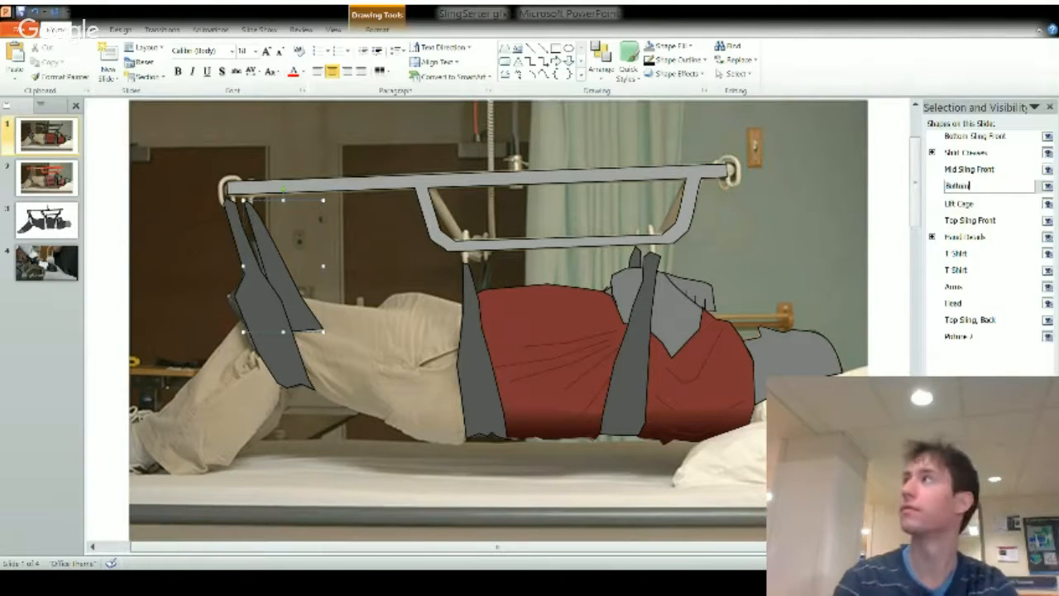
text( Sling Back)
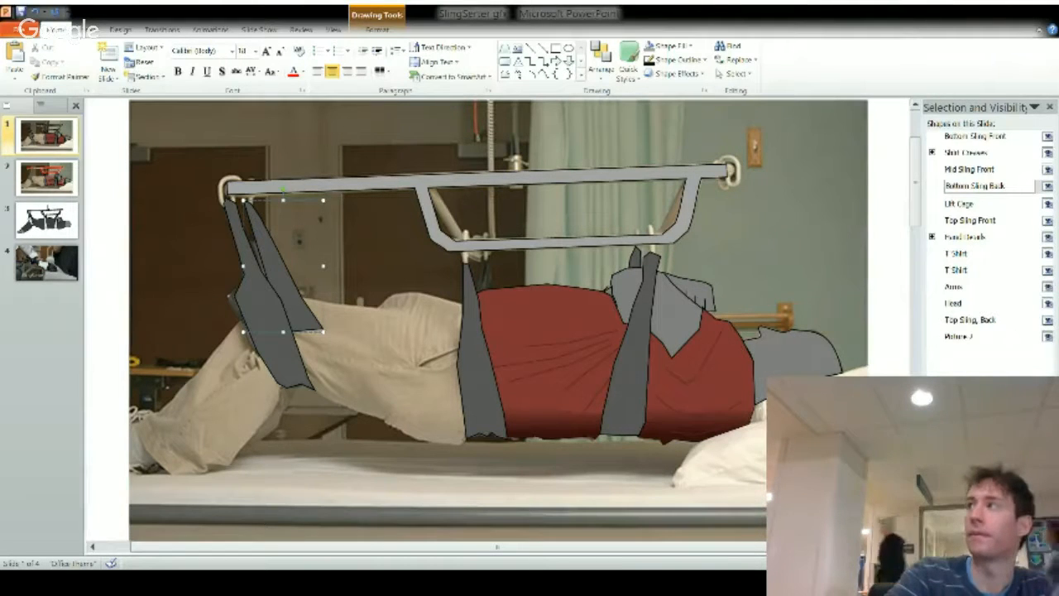
Rename the upper of the two T Shirt entries, the dark gradient along the shirt's underside, as T Shirt shadow.
click(960, 202)
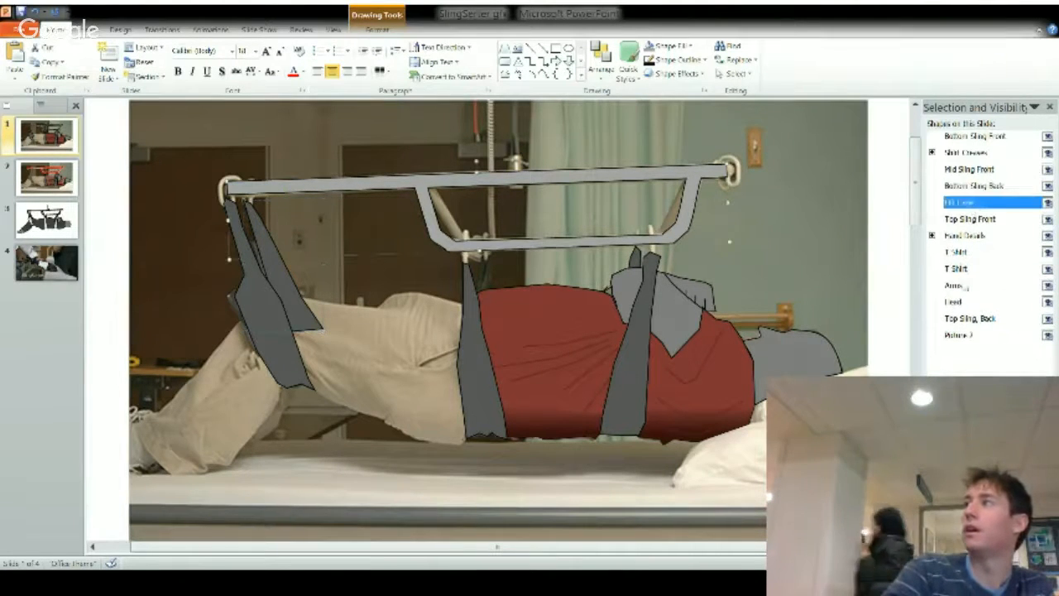
click(967, 269)
click(961, 253)
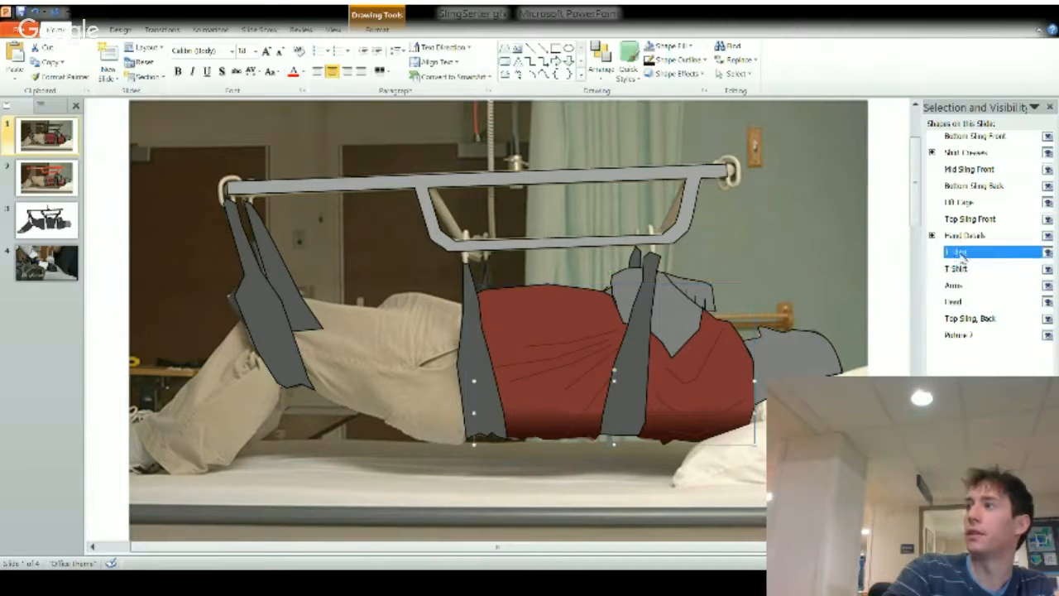
click(987, 255)
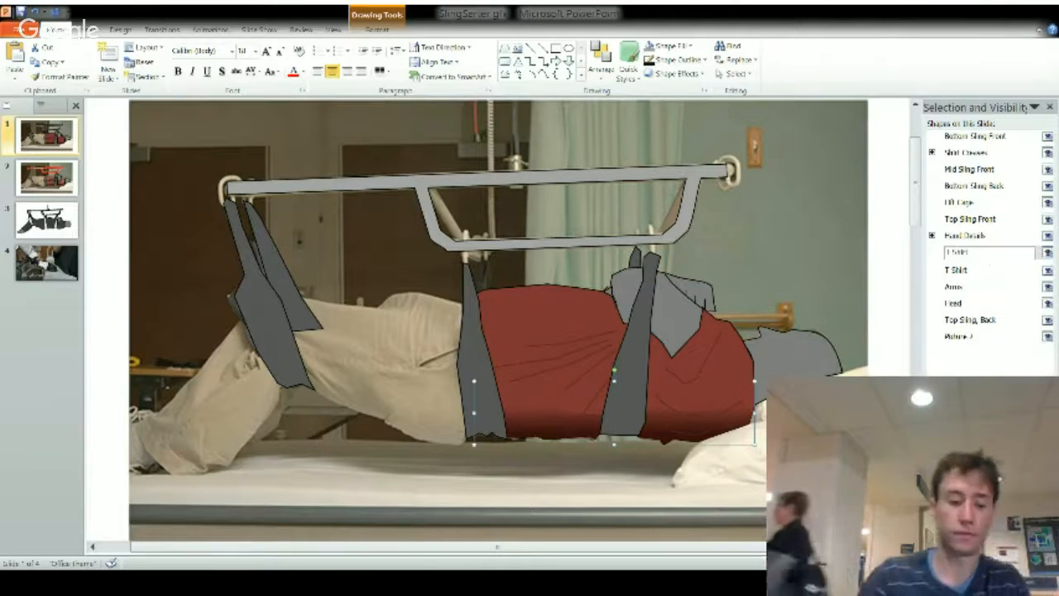
text(sleeves)
key(Return)
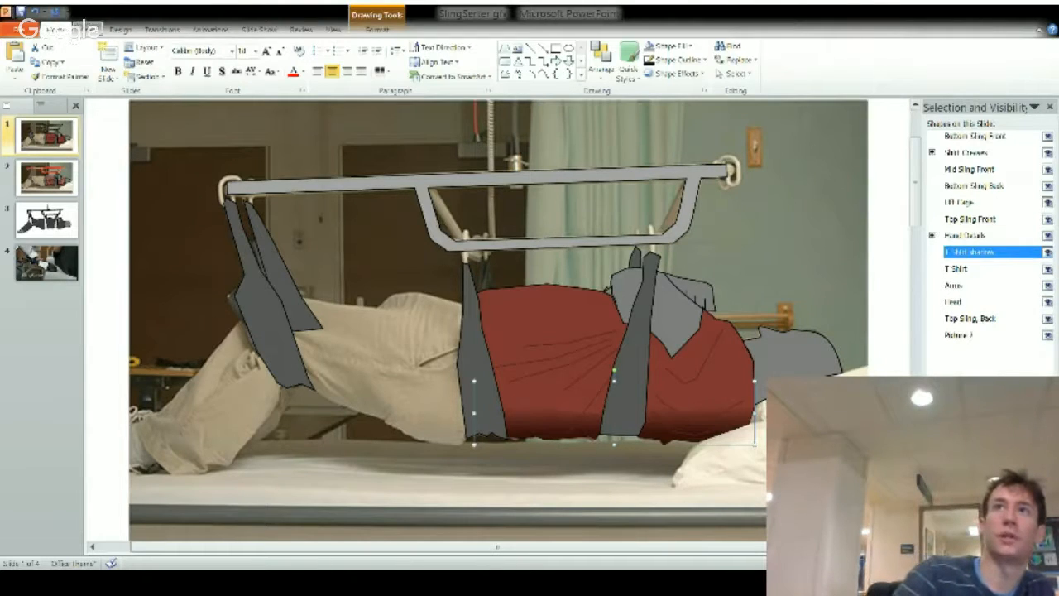
Trace the patient's trousers from the waist strap to the ankle as one closed freeform shape.
click(89, 30)
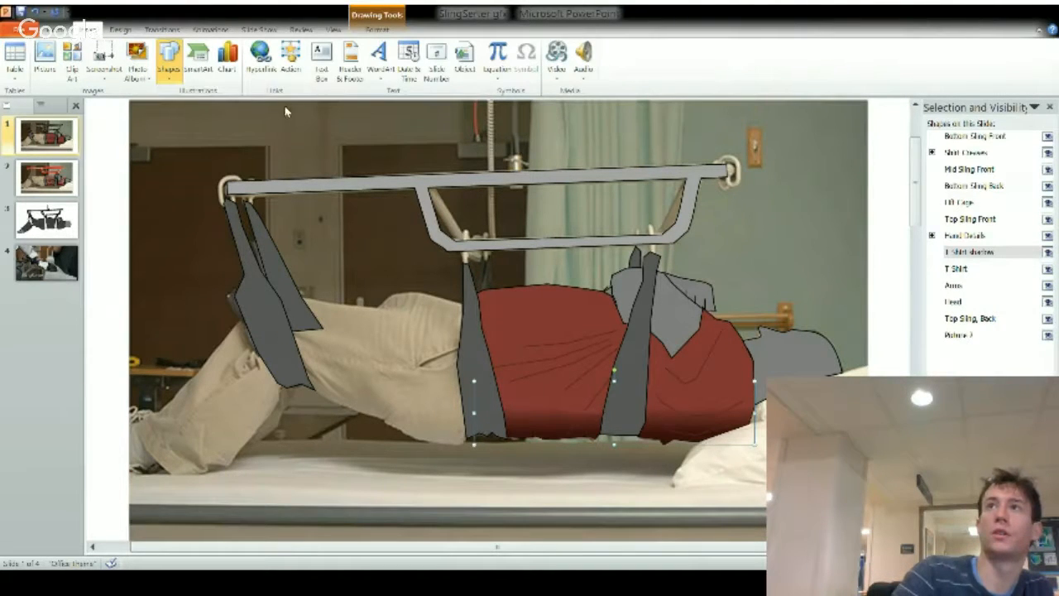
click(182, 116)
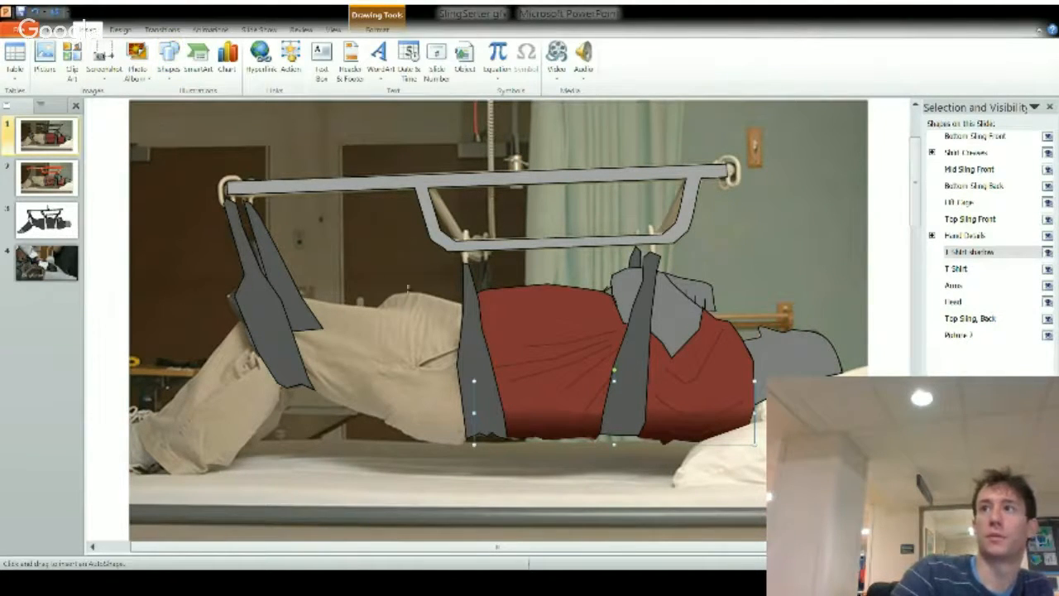
click(461, 304)
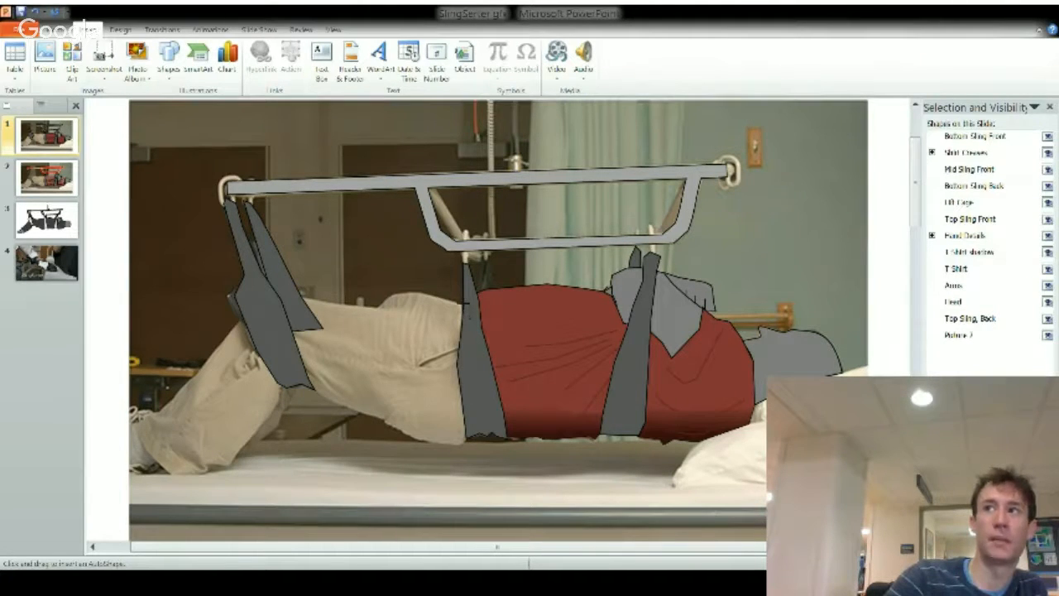
click(463, 303)
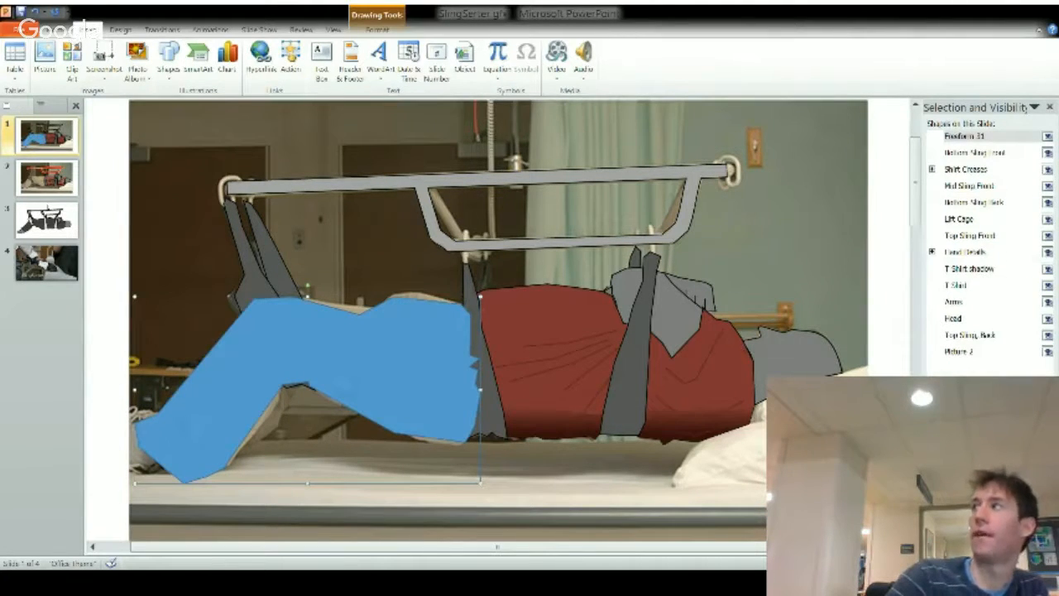
Send the trousers shape backward in the stacking order to directly below Bottom Sling Back, just above Lift Cage.
click(1039, 534)
click(1040, 534)
click(1040, 534)
click(1040, 533)
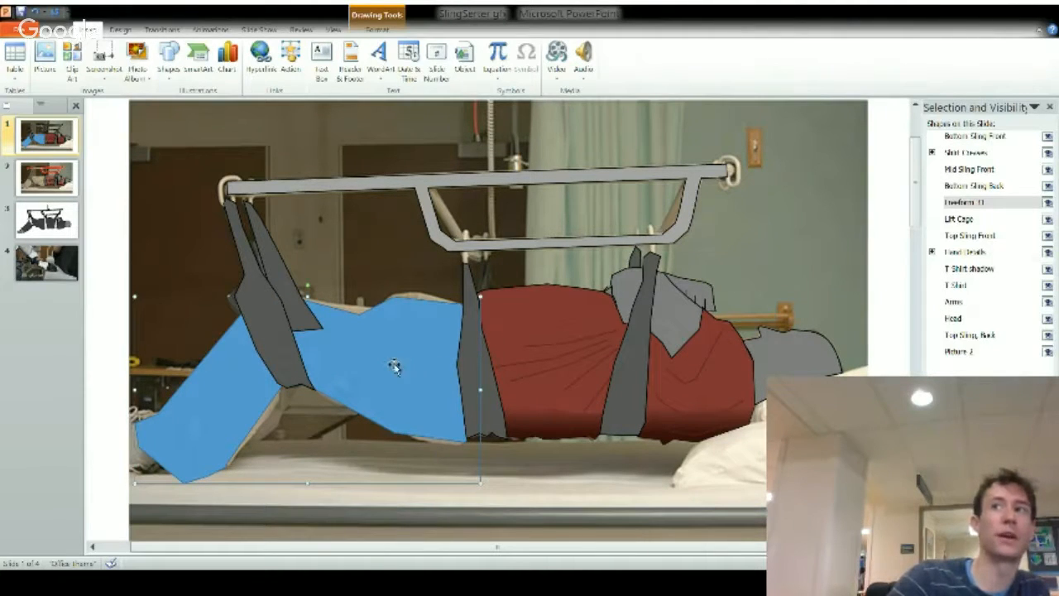
Send Bottom Sling Back behind the trousers shape, to directly below Top Sling Front in the stacking order.
click(311, 324)
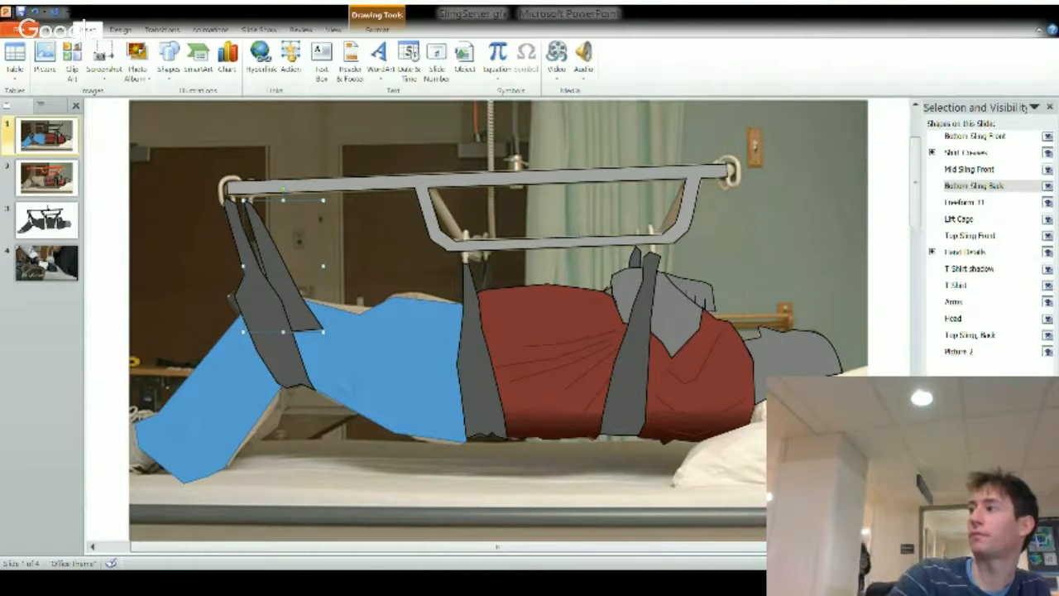
key(ctrl+shift+b)
key(ctrl+shift+b)
key(ctrl+shift+b)
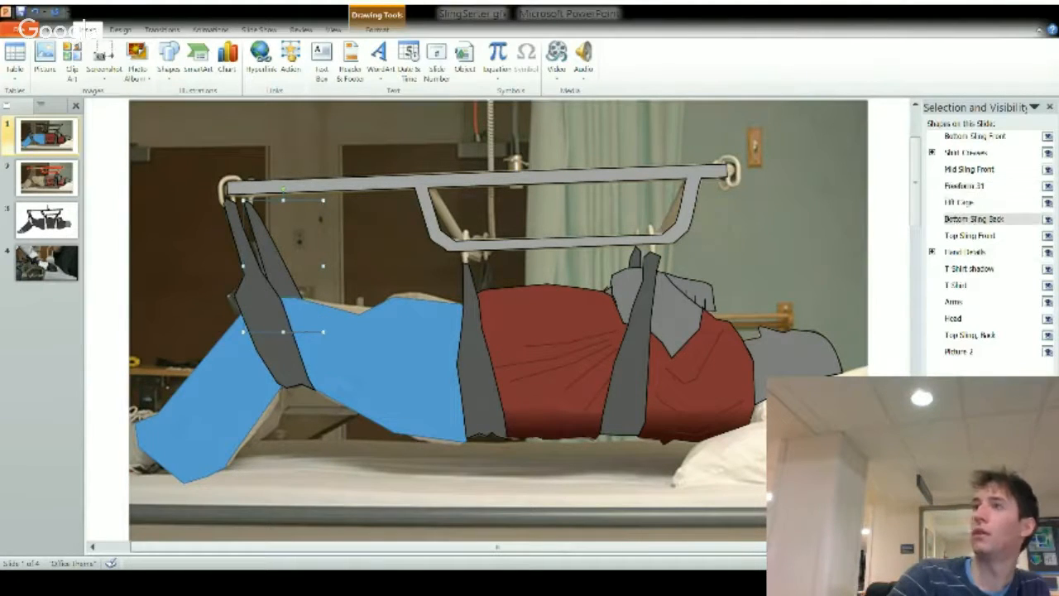
Give the trousers shape a black outline and a semi-transparent dark gray fill that shows the photo through it.
click(408, 349)
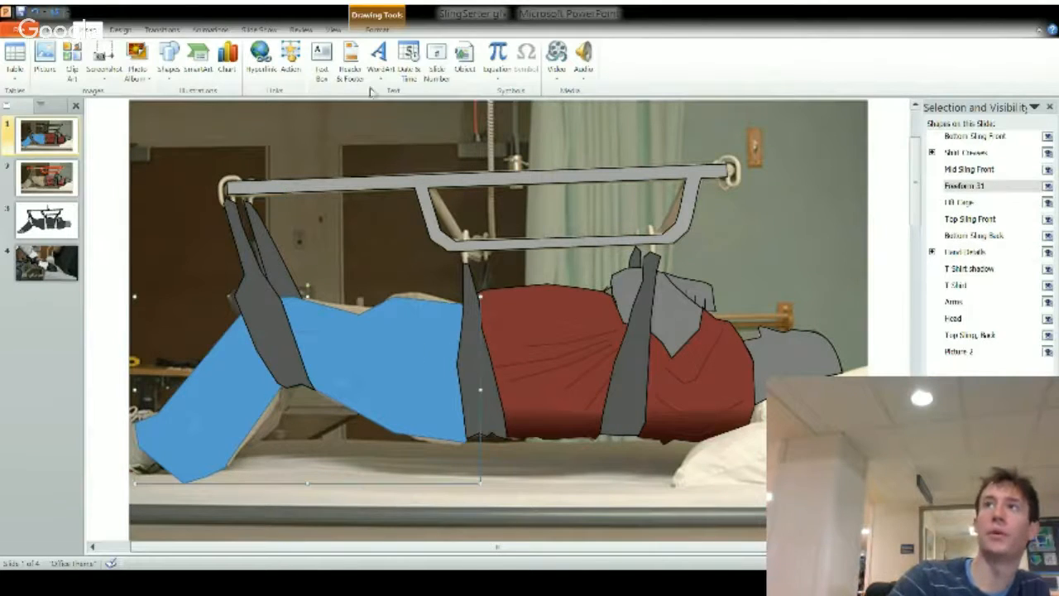
click(374, 29)
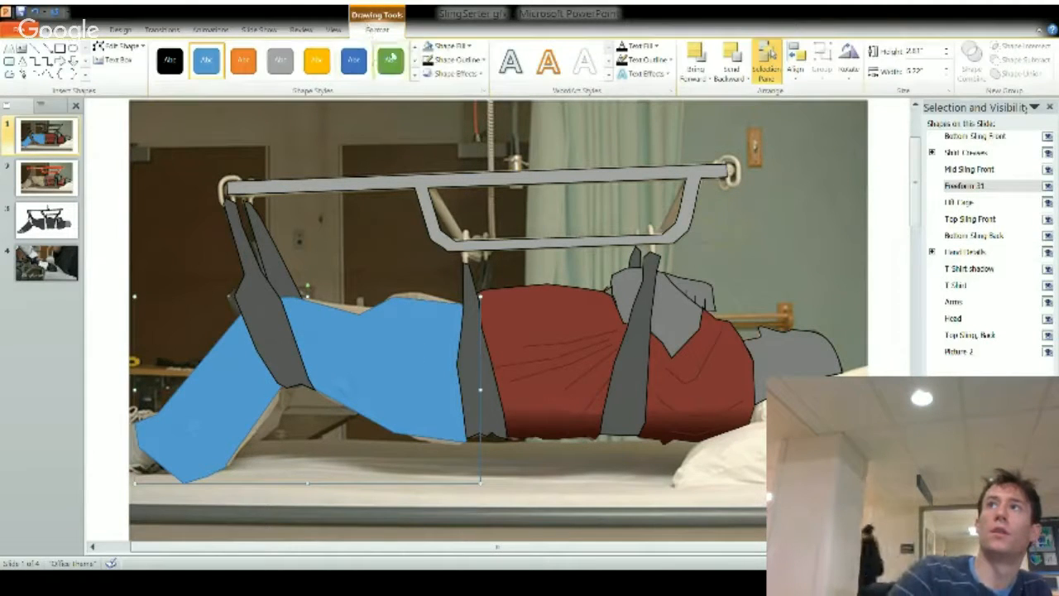
click(447, 46)
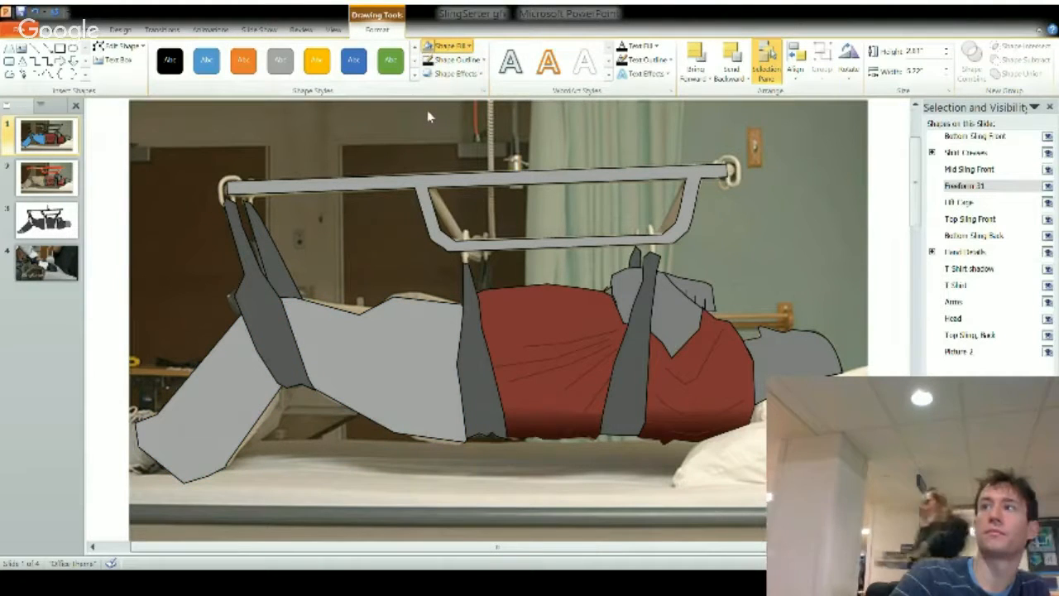
click(440, 106)
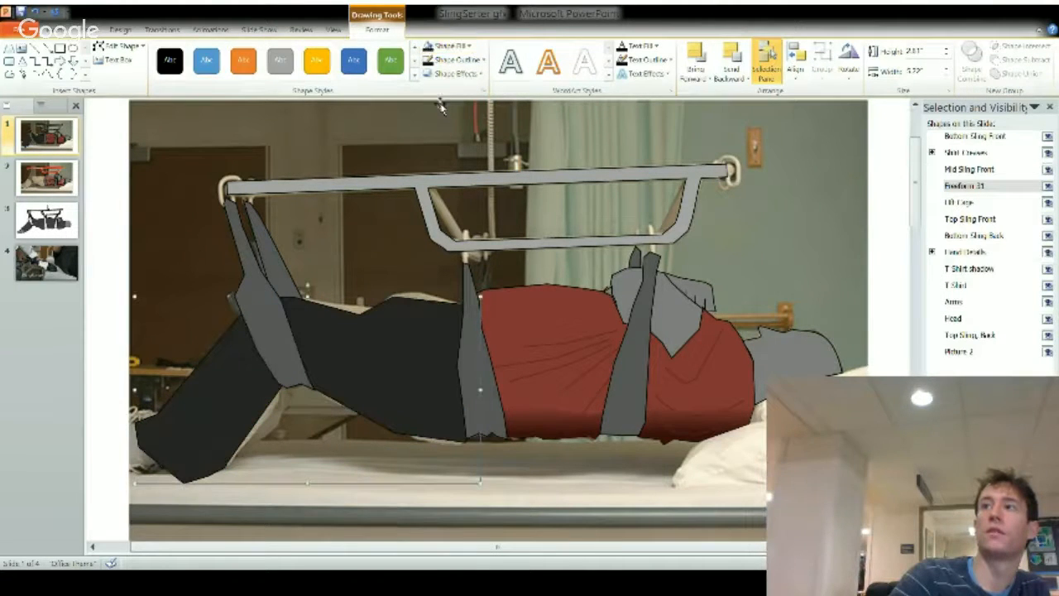
click(457, 50)
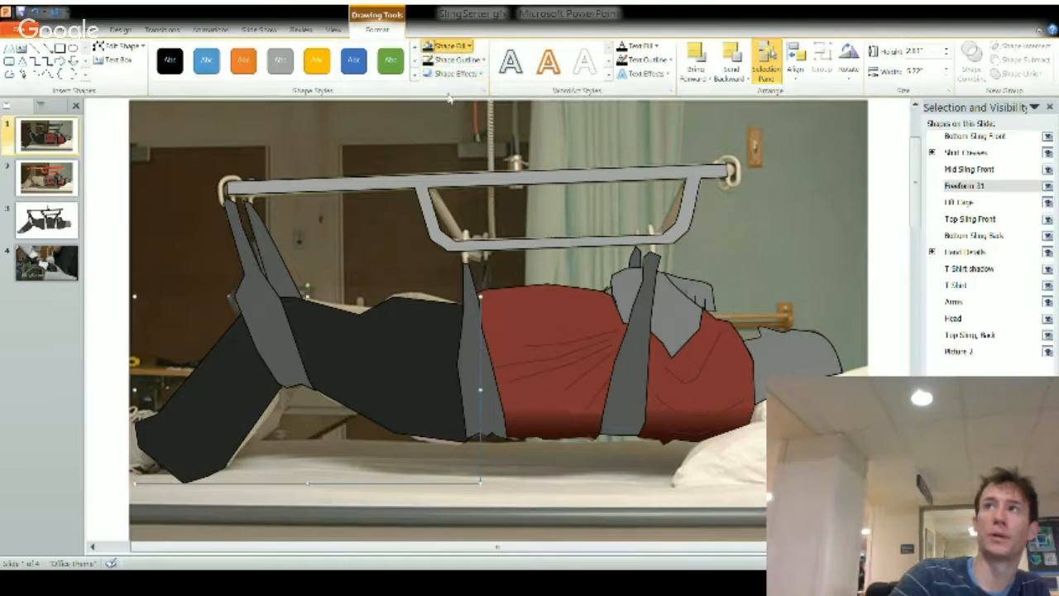
click(472, 196)
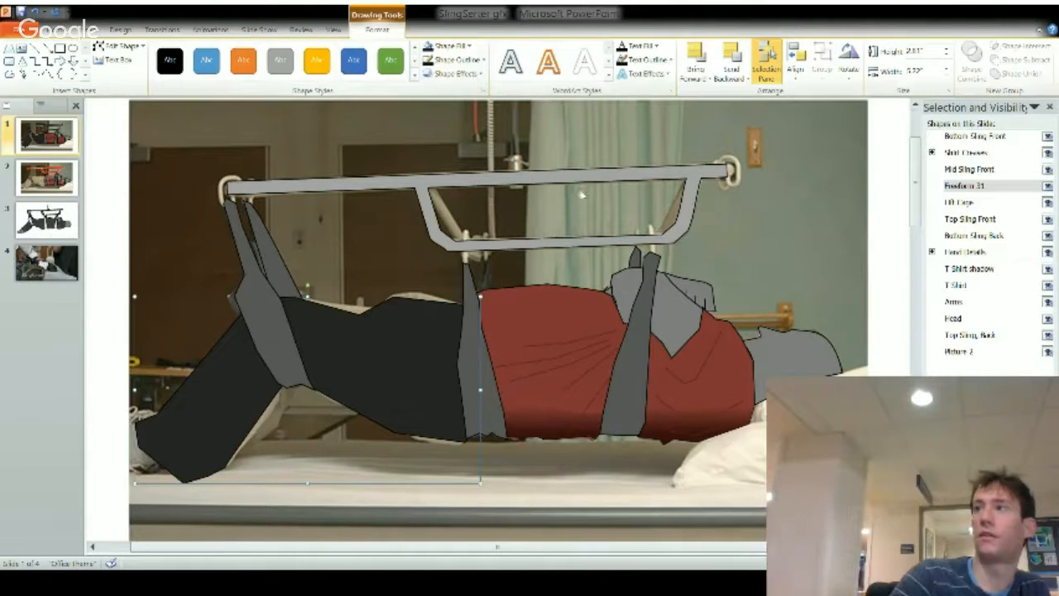
key(ctrl+z)
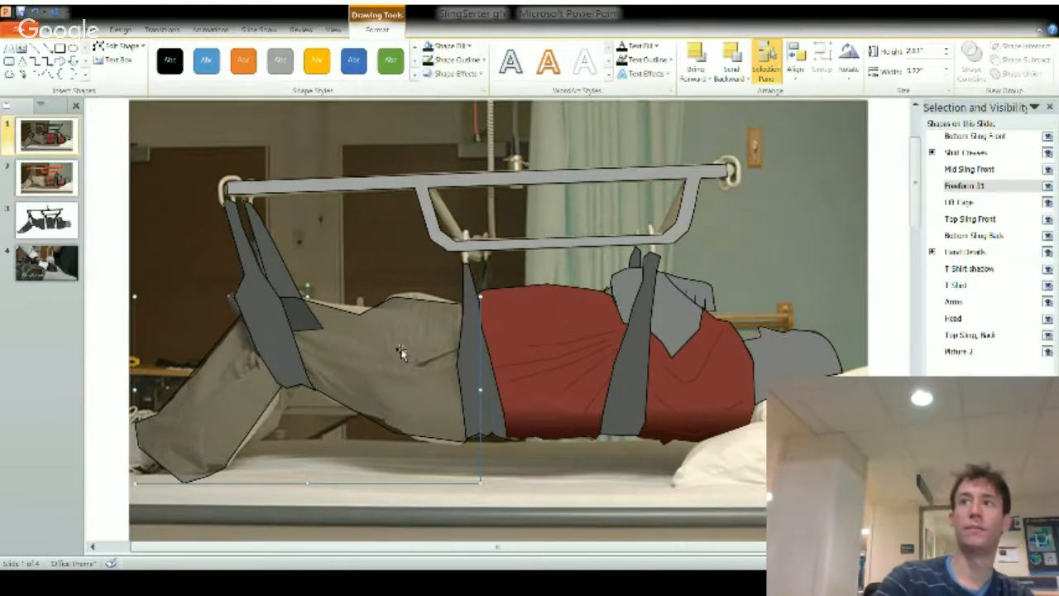
Edit the trousers shape's points so its thigh, knee, calf and ankle edges follow the trousers in the photo.
scroll(401, 353, up, 4)
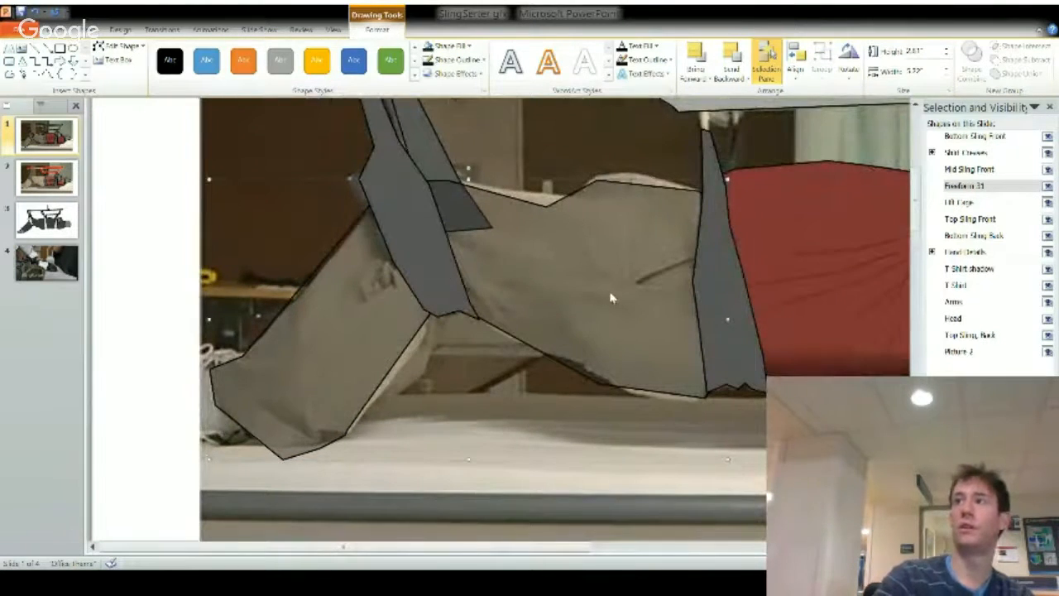
click(616, 312)
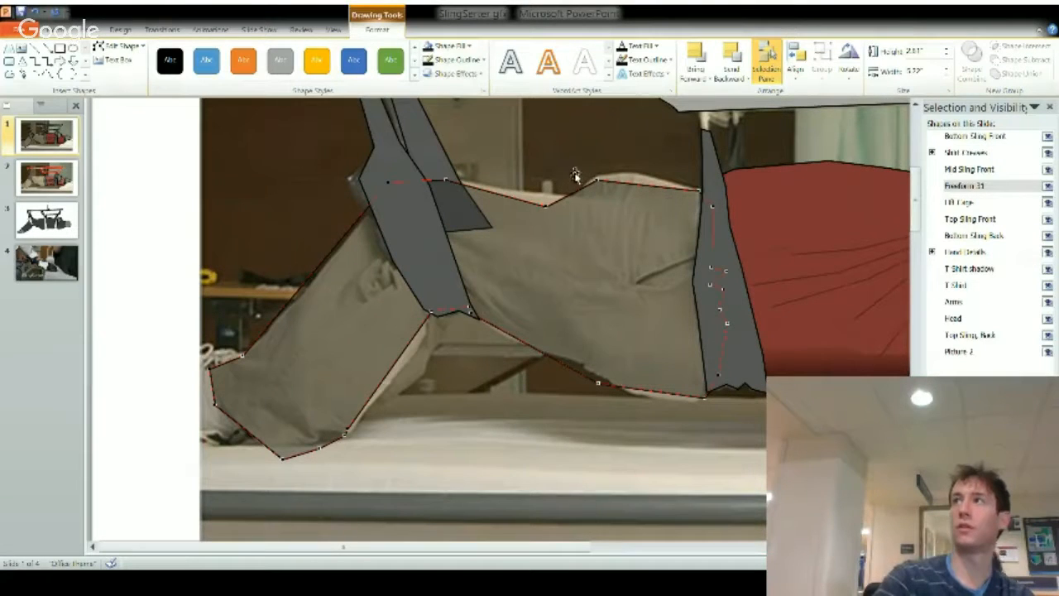
click(601, 176)
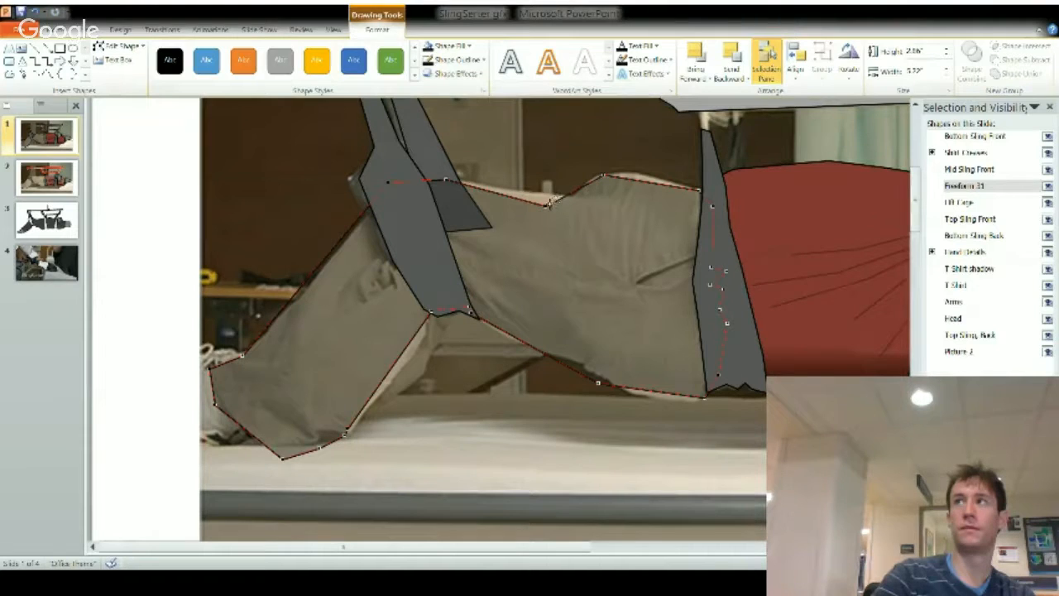
drag(547, 205, 555, 197)
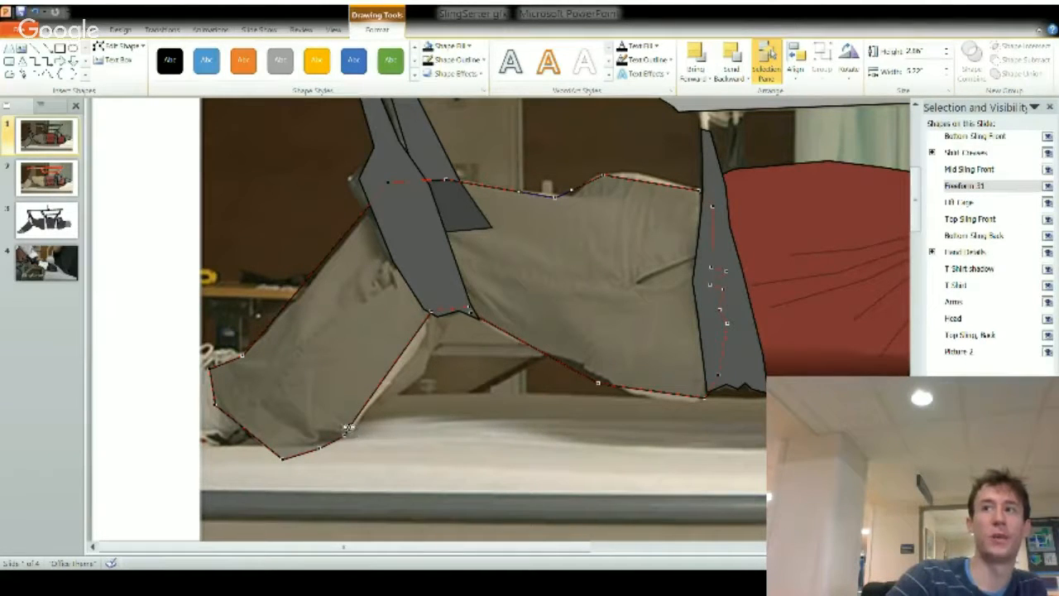
click(391, 382)
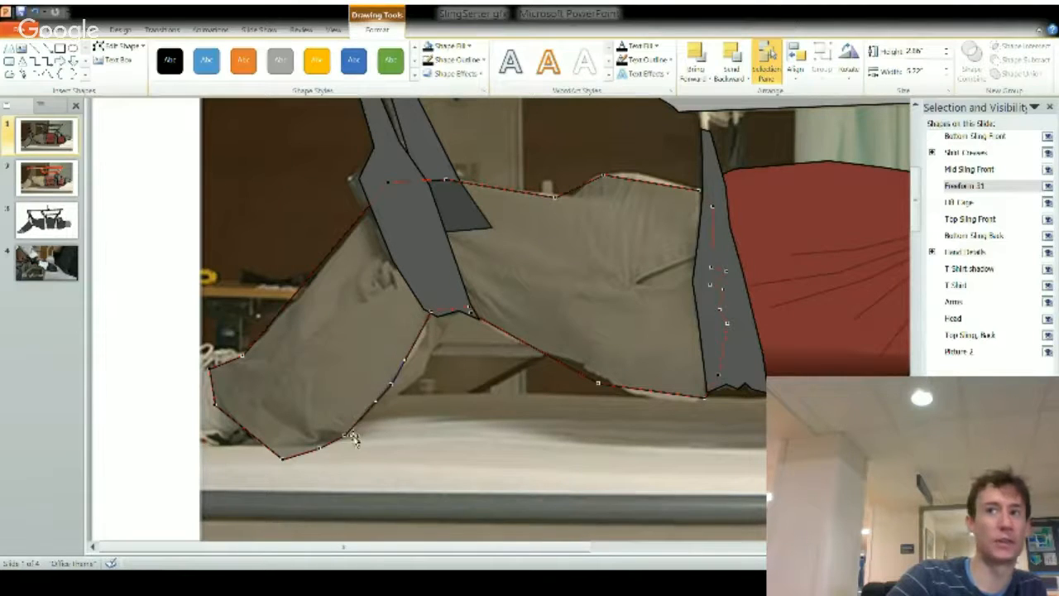
drag(346, 435, 349, 433)
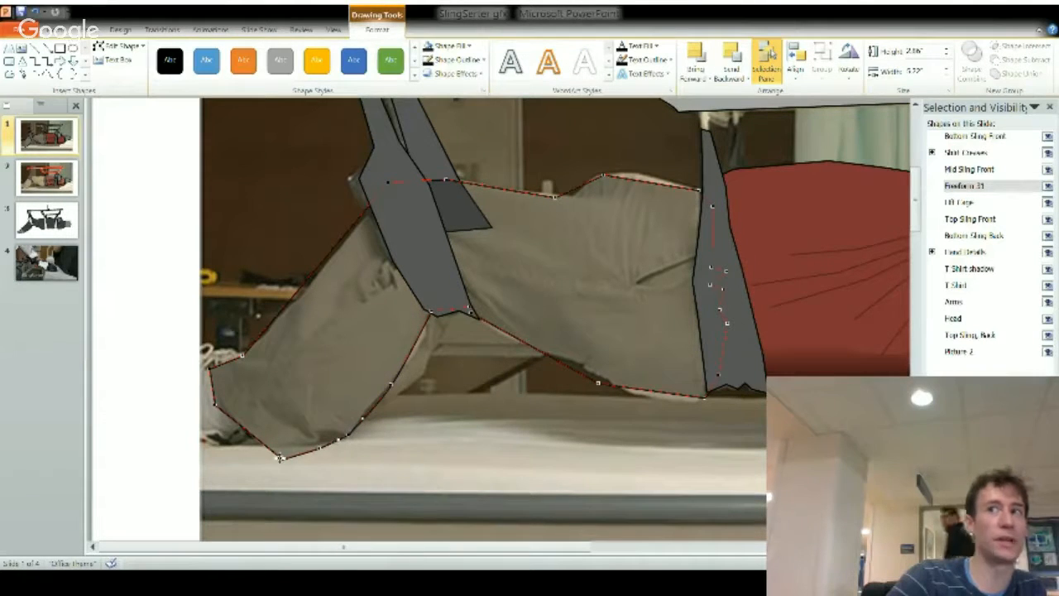
drag(278, 455, 260, 446)
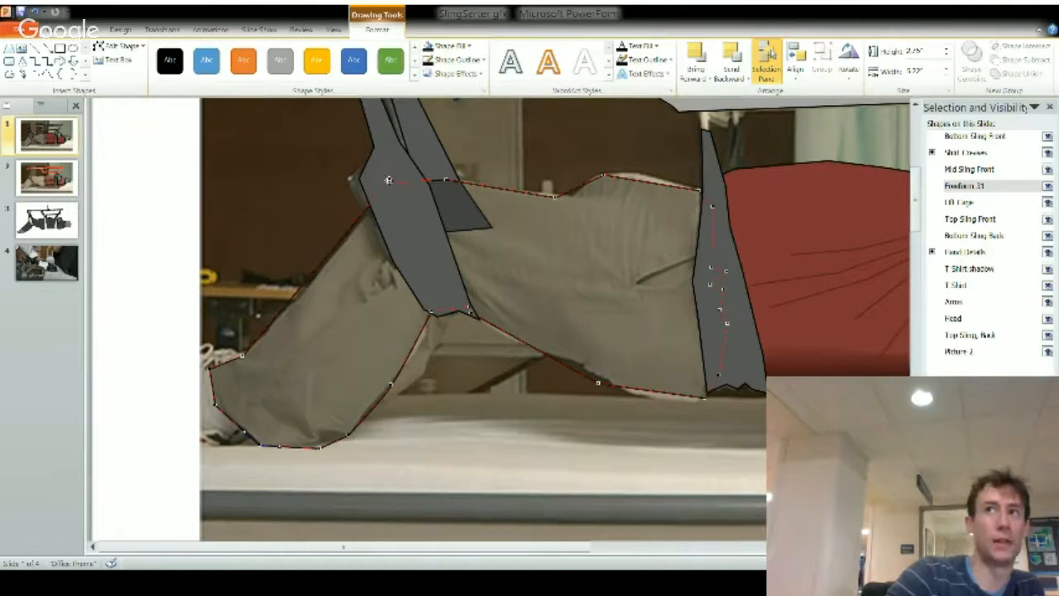
click(392, 180)
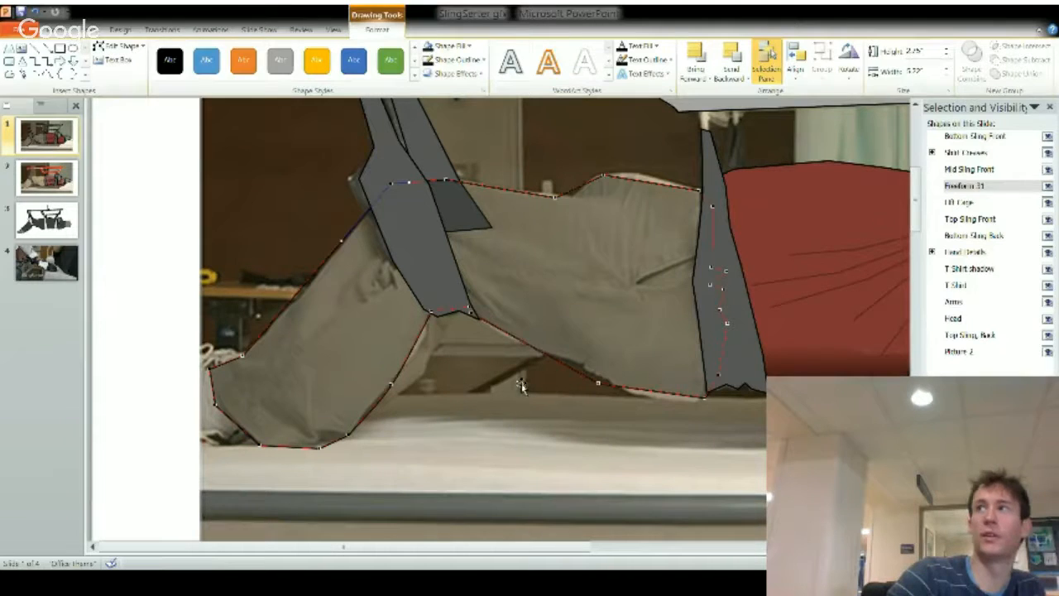
click(525, 384)
click(580, 301)
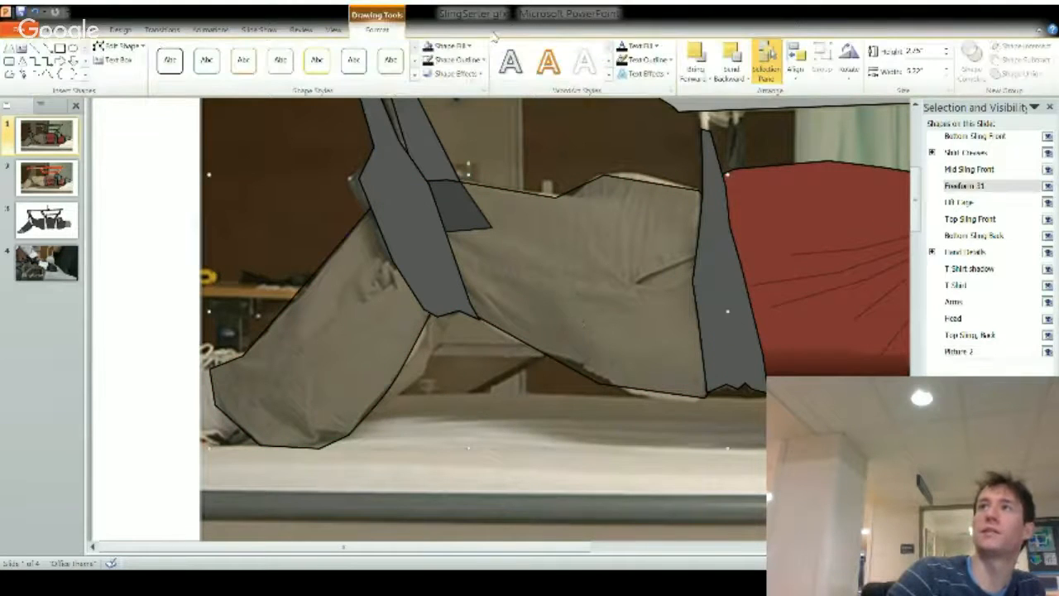
Fill the trousers shape with solid, opaque blue.
click(439, 46)
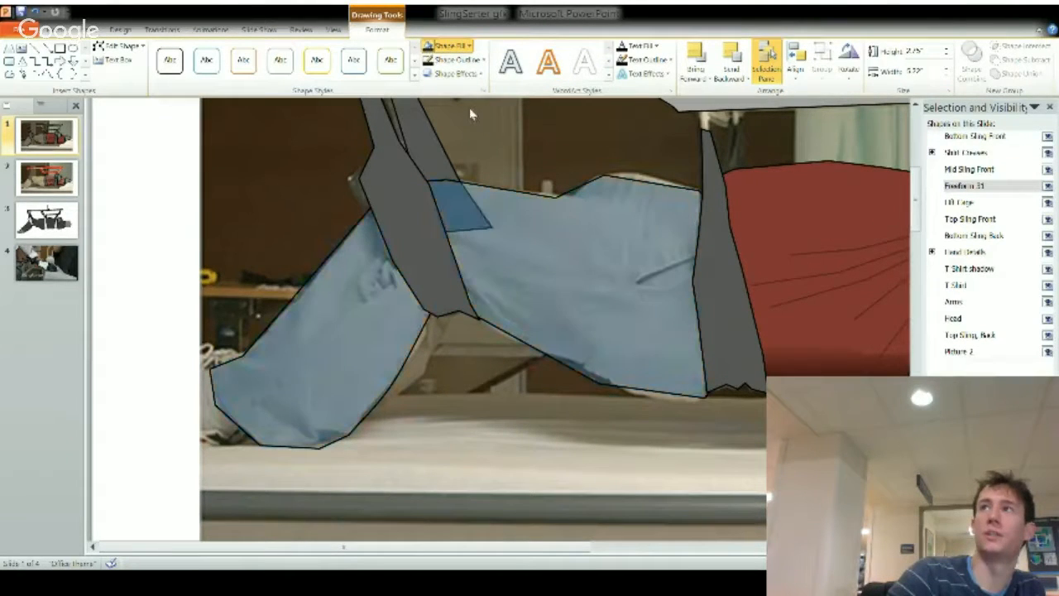
click(469, 108)
click(454, 47)
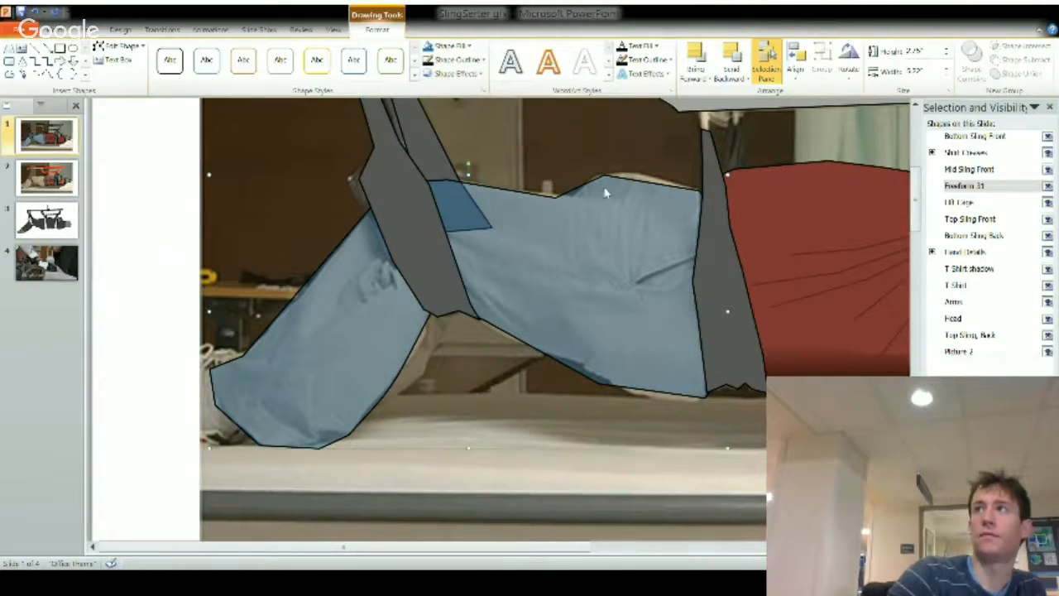
key(ctrl+z)
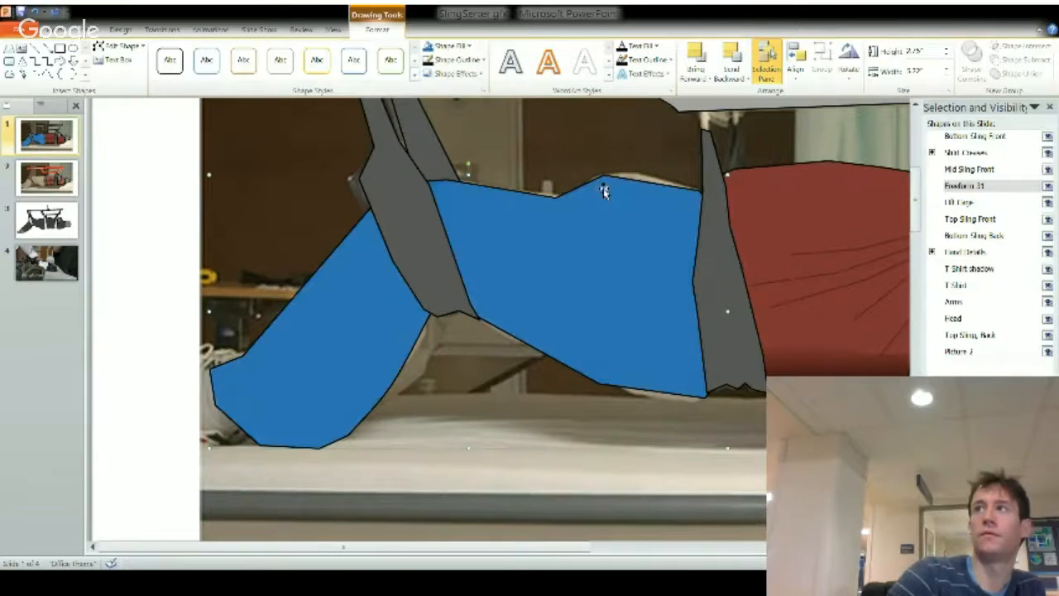
click(451, 48)
key(ctrl+z)
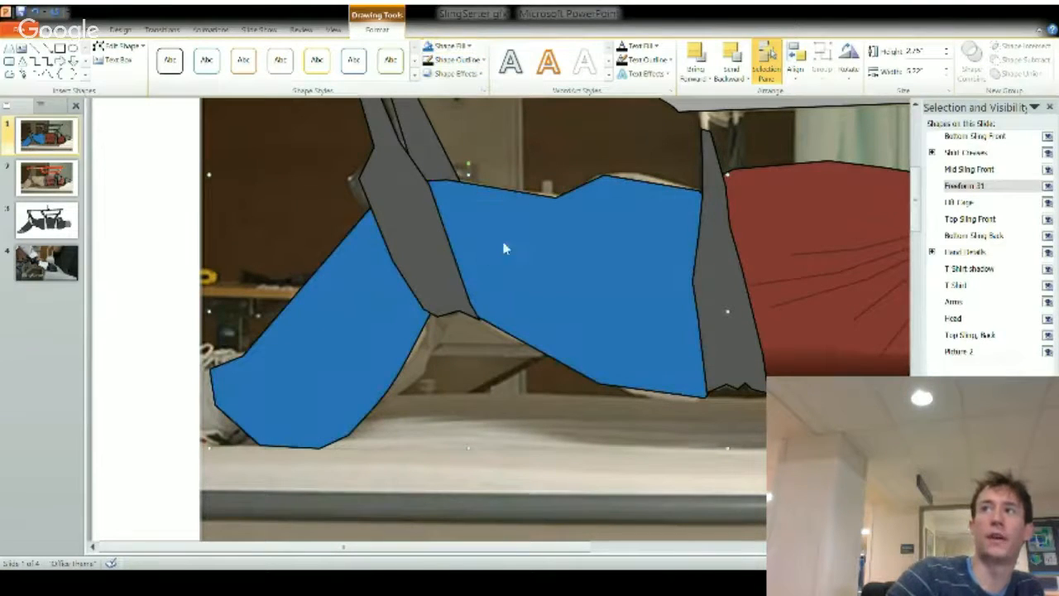